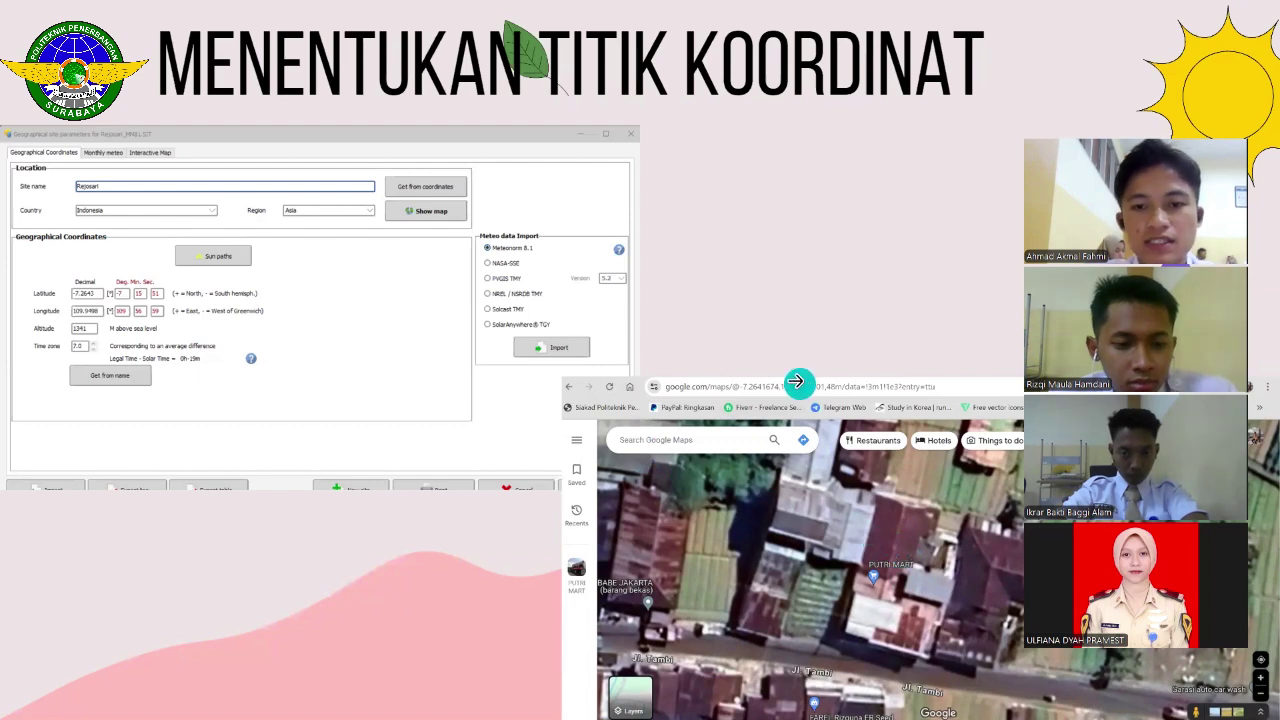
# Leave the slide presentation, switch to the NEARSHADING ON GRID project in PVsyst and maximize its window.
pyautogui.press('Escape')
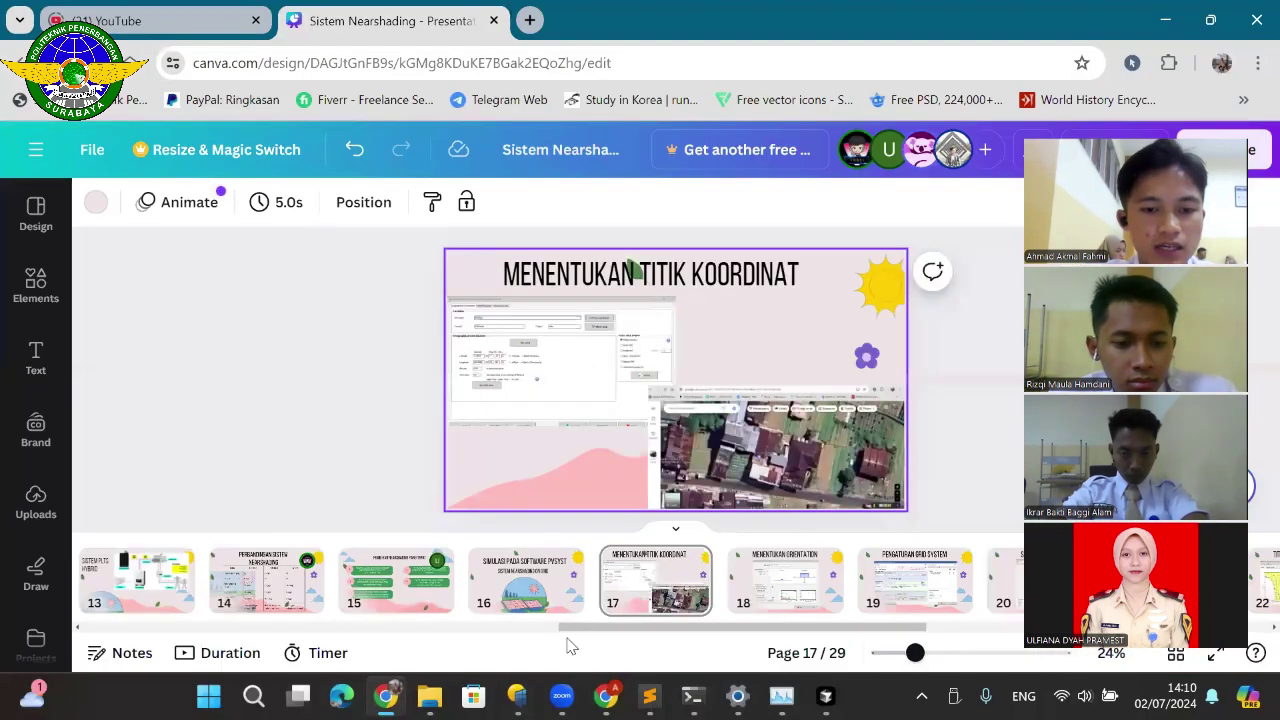
pyautogui.click(517, 696)
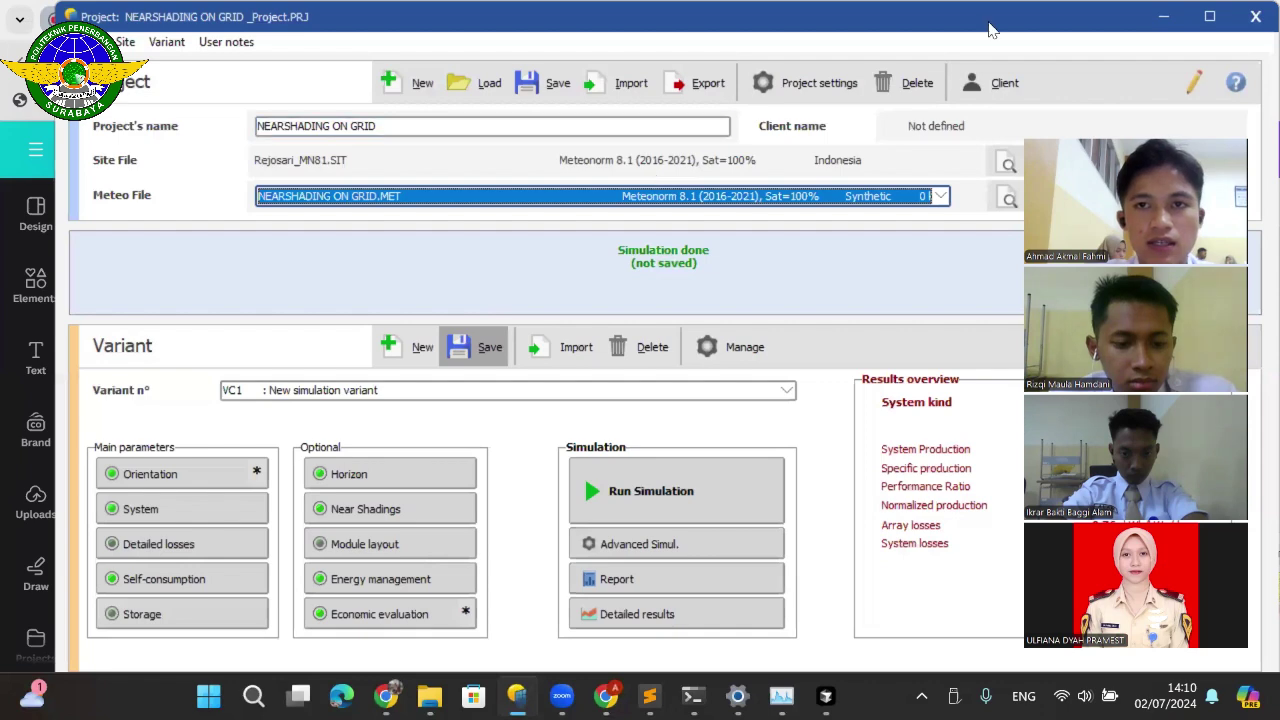
pyautogui.click(1209, 16)
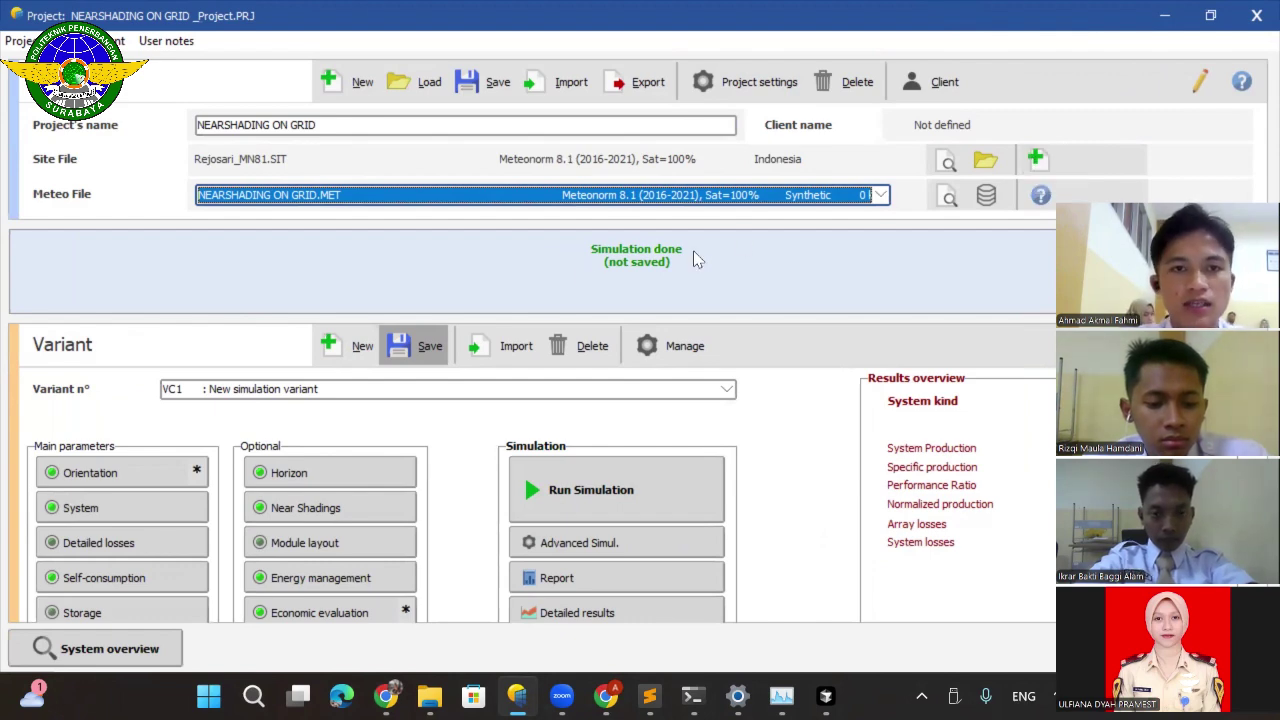
# View the interactive map and geographical coordinate fields for a new site, and close the form without creating one.
pyautogui.click(1035, 166)
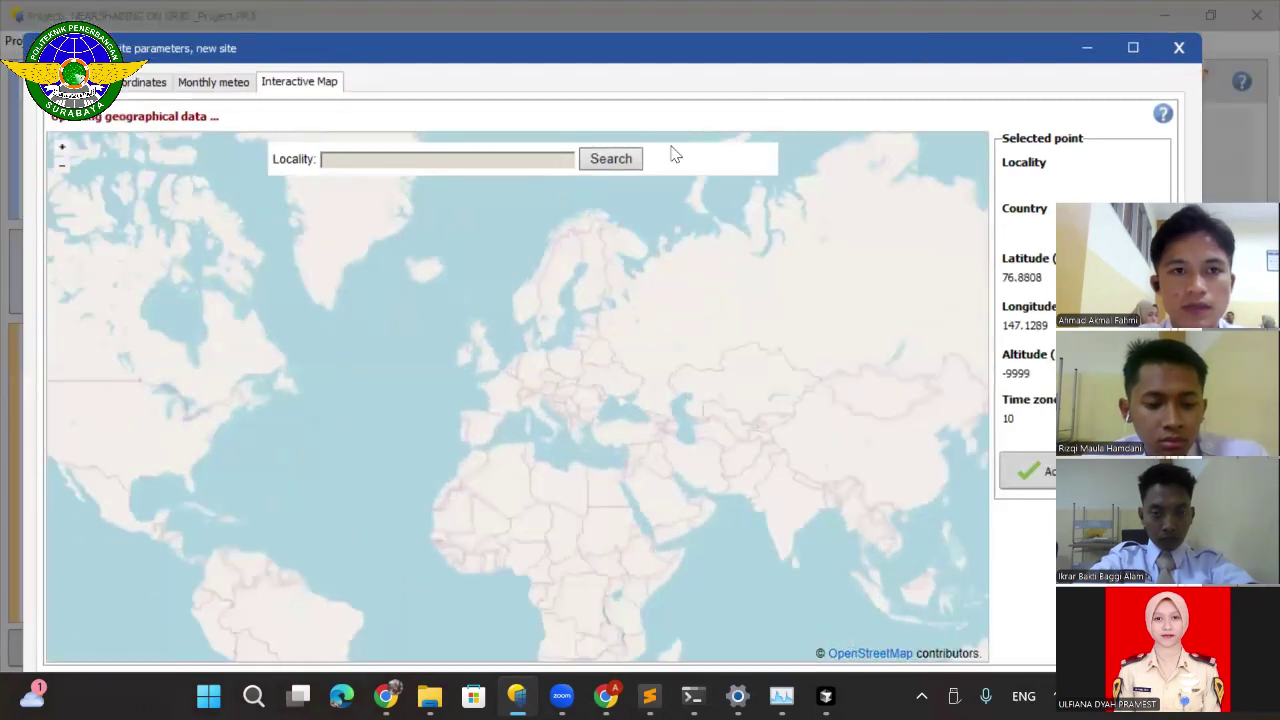
pyautogui.click(141, 83)
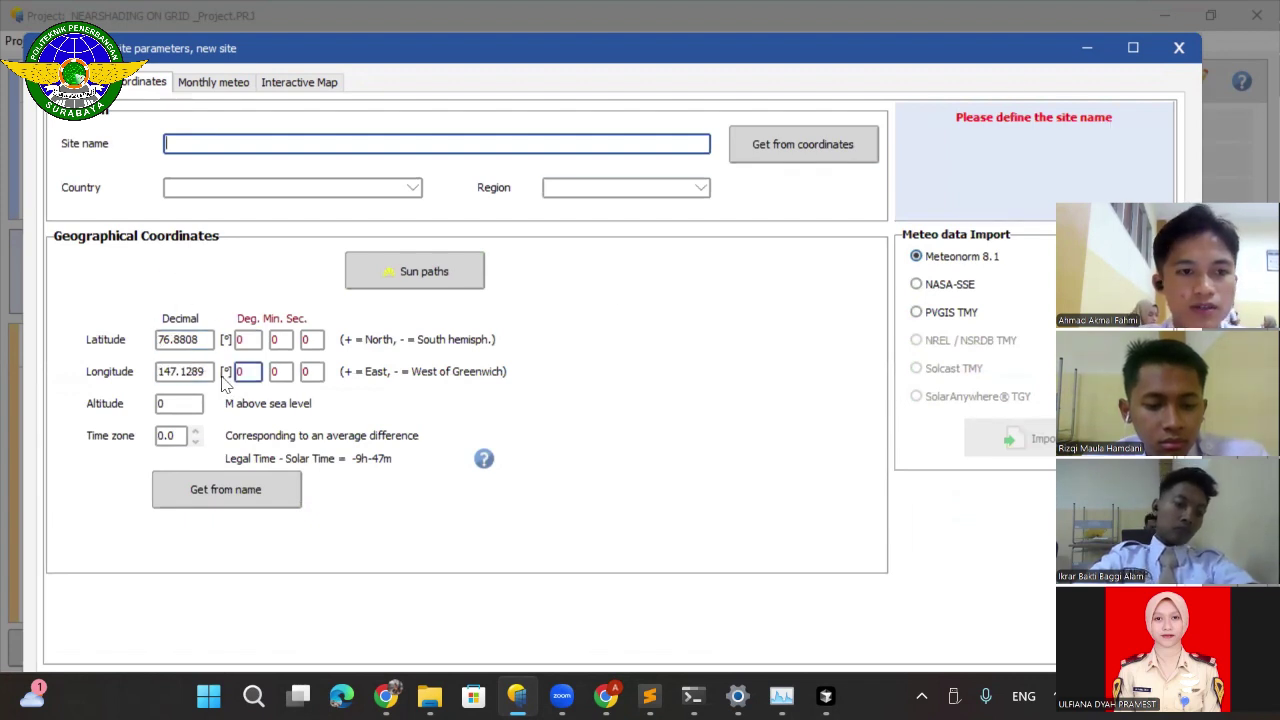
pyautogui.click(1179, 48)
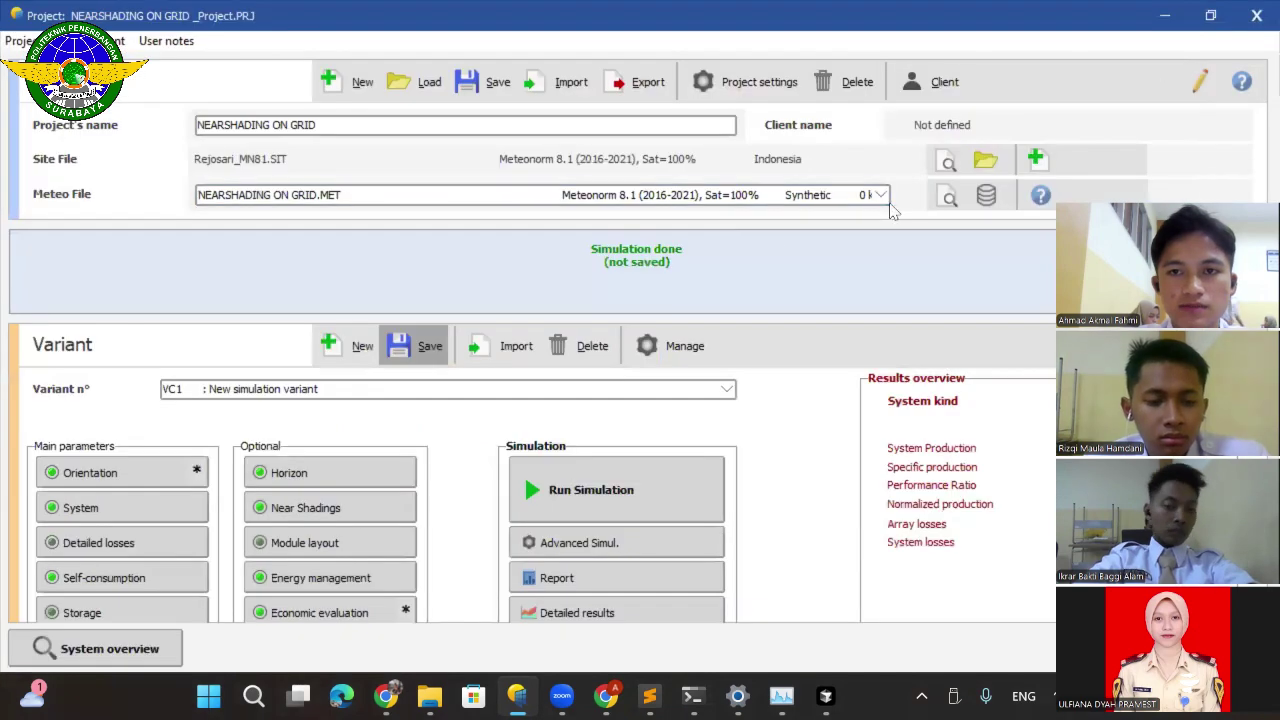
# Review the Rejosari site's geographical coordinates, monthly meteo and location on the interactive map, and close the site parameters.
pyautogui.click(945, 163)
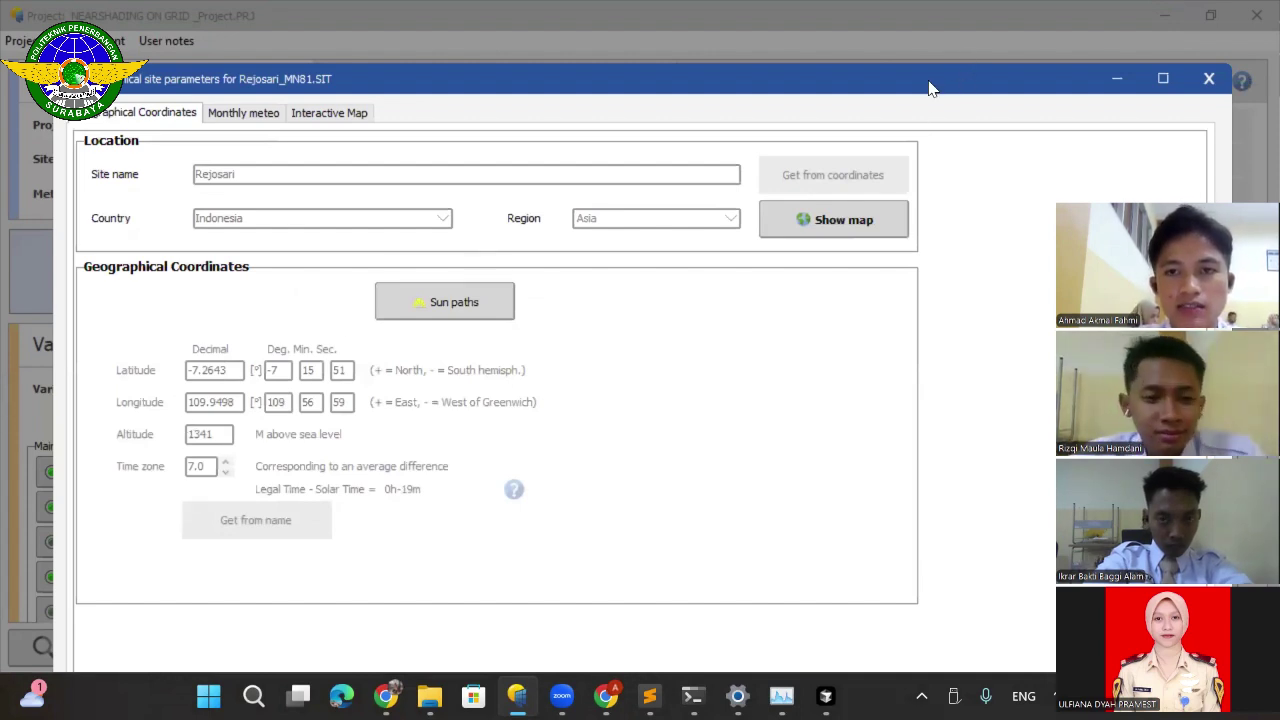
pyautogui.moveTo(929, 88); pyautogui.dragTo(881, 80)
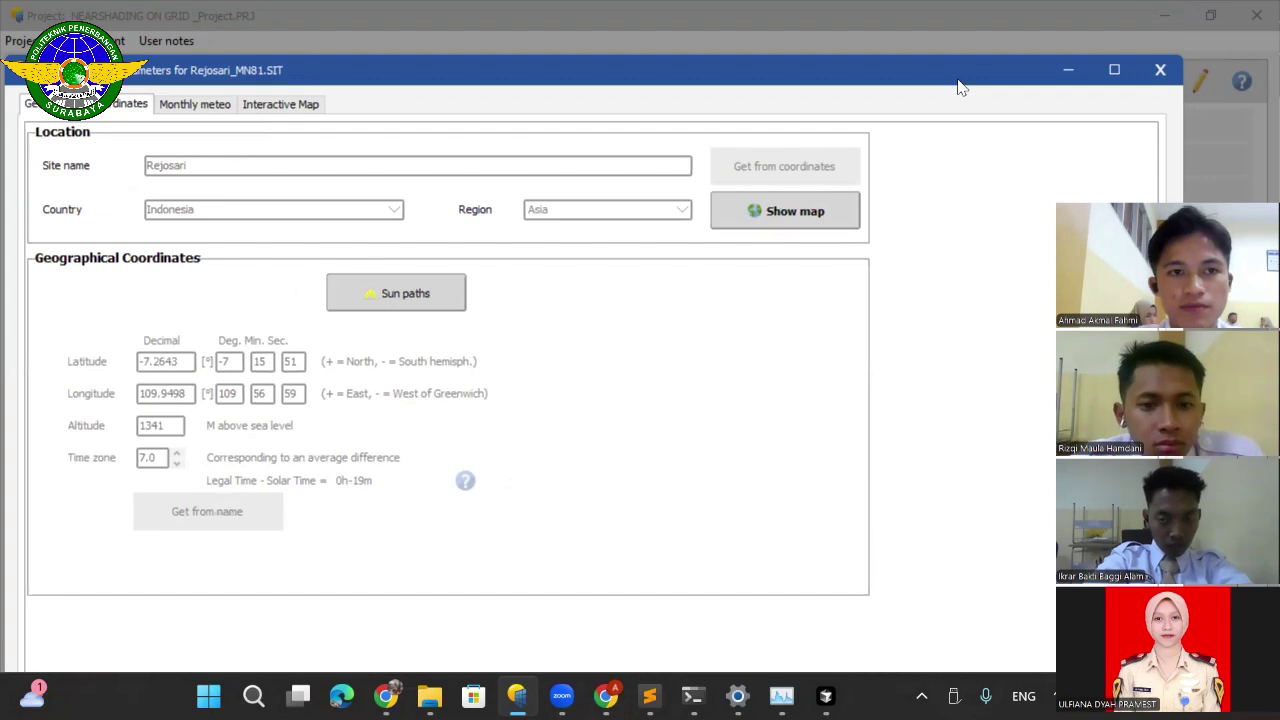
pyautogui.moveTo(958, 78); pyautogui.dragTo(987, 96)
pyautogui.click(221, 121)
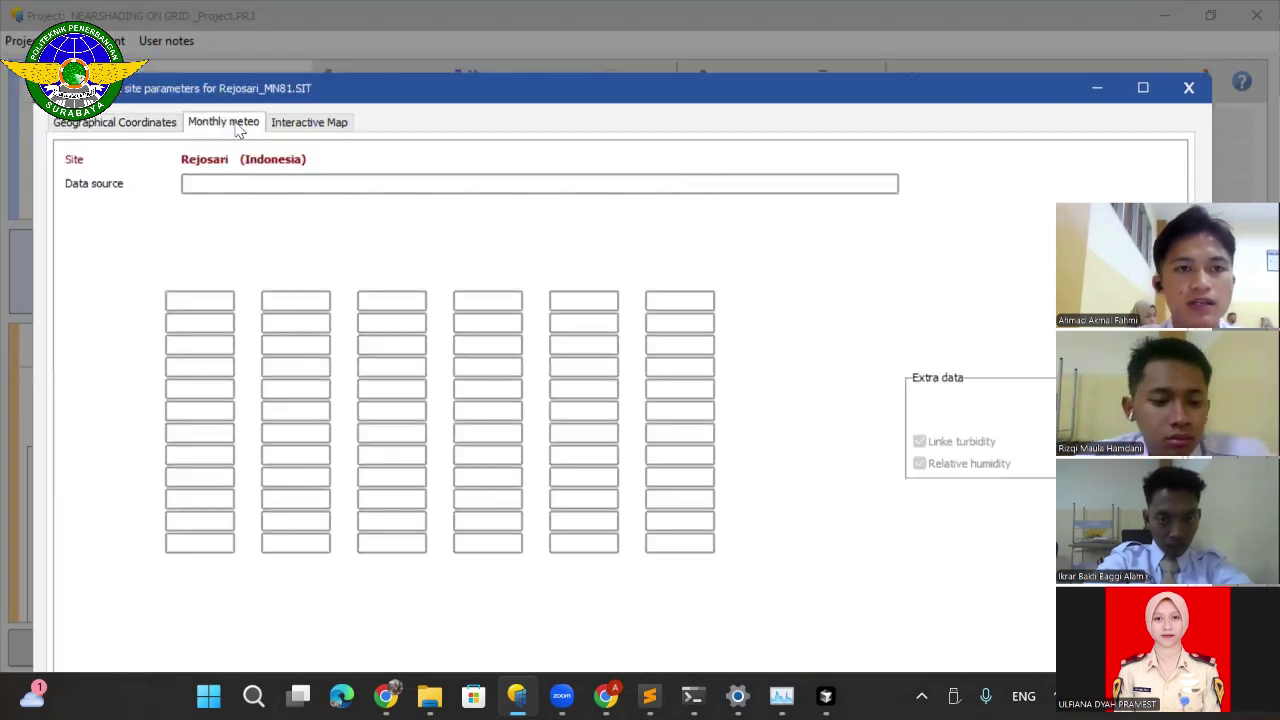
pyautogui.click(333, 126)
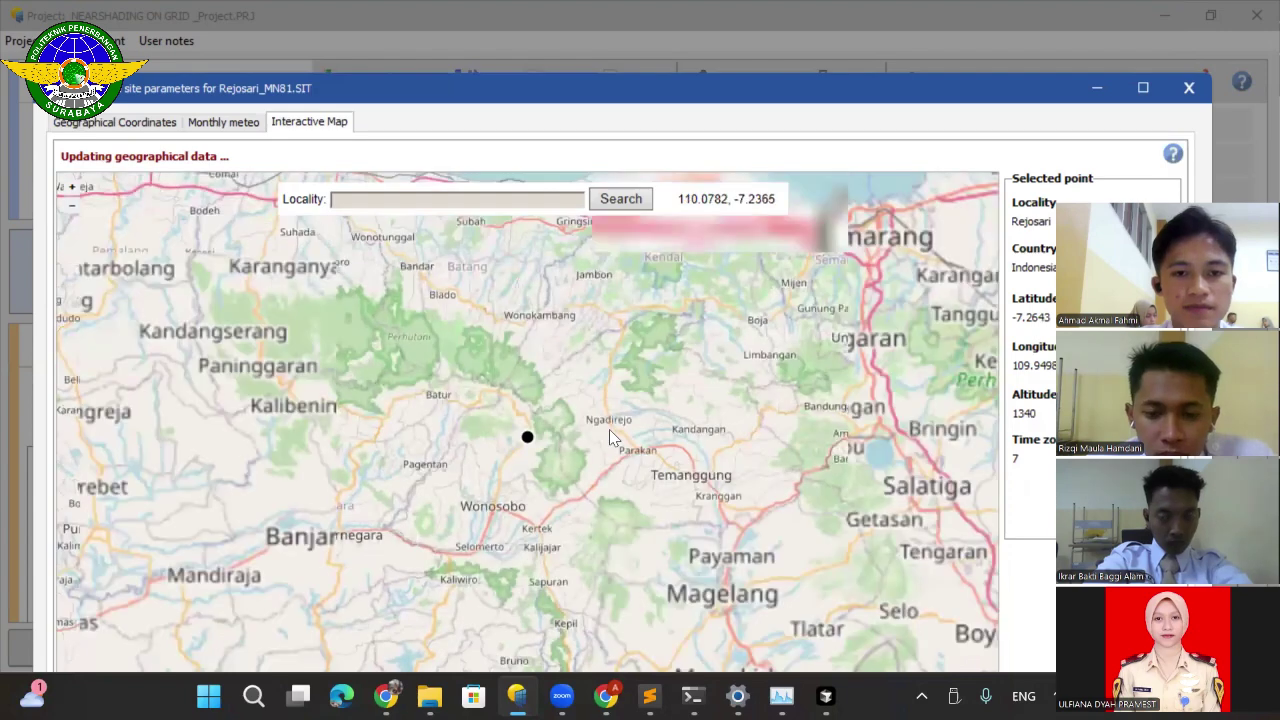
pyautogui.scroll(5, 531, 463)
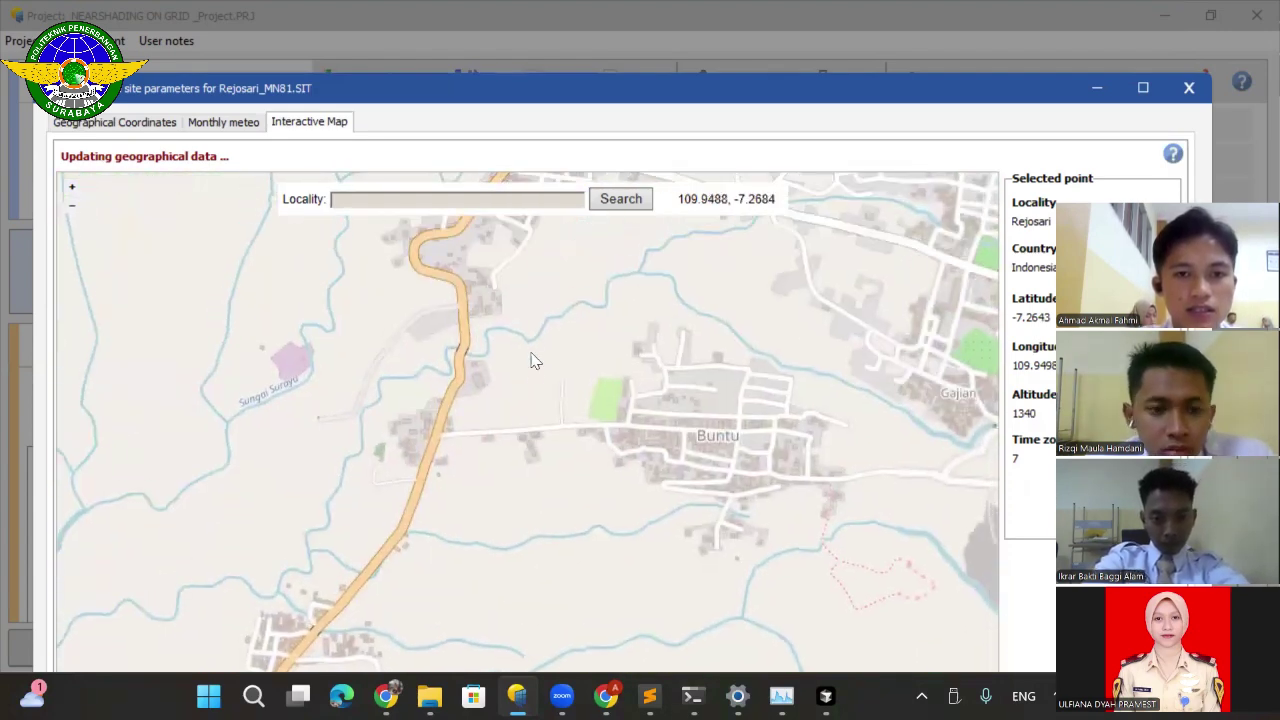
pyautogui.scroll(1, 563, 347)
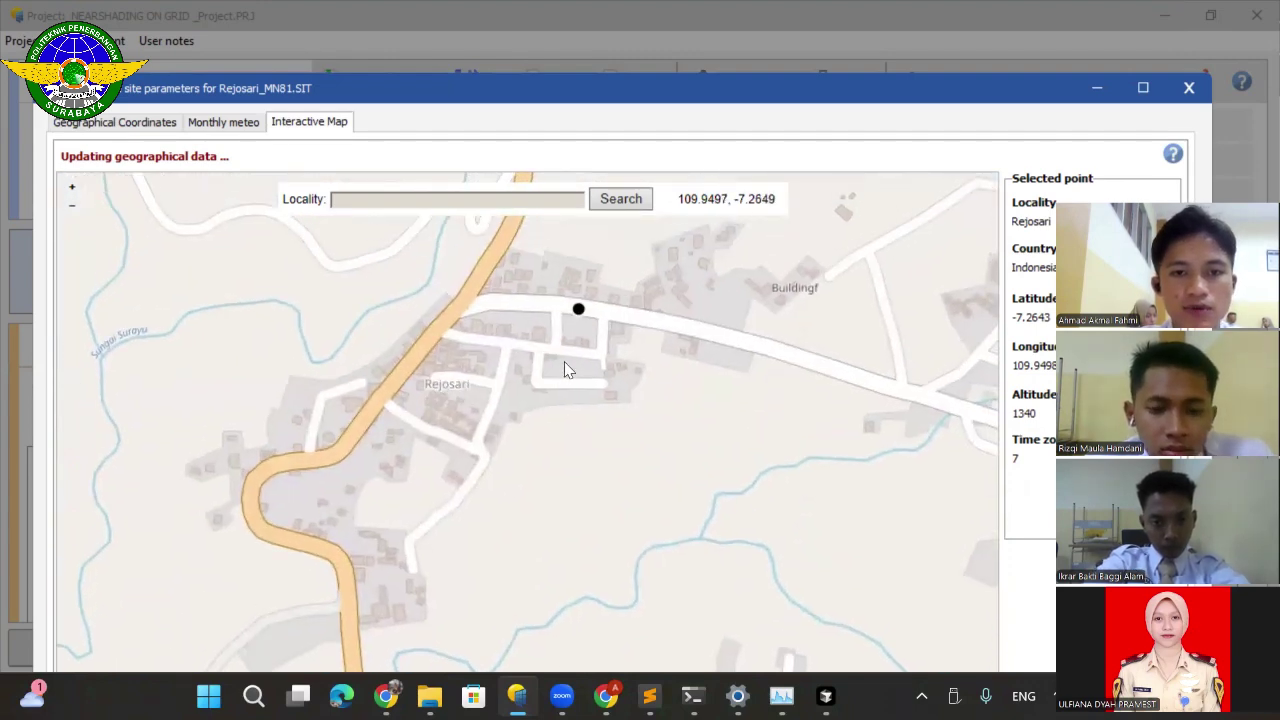
pyautogui.scroll(-1, 564, 370)
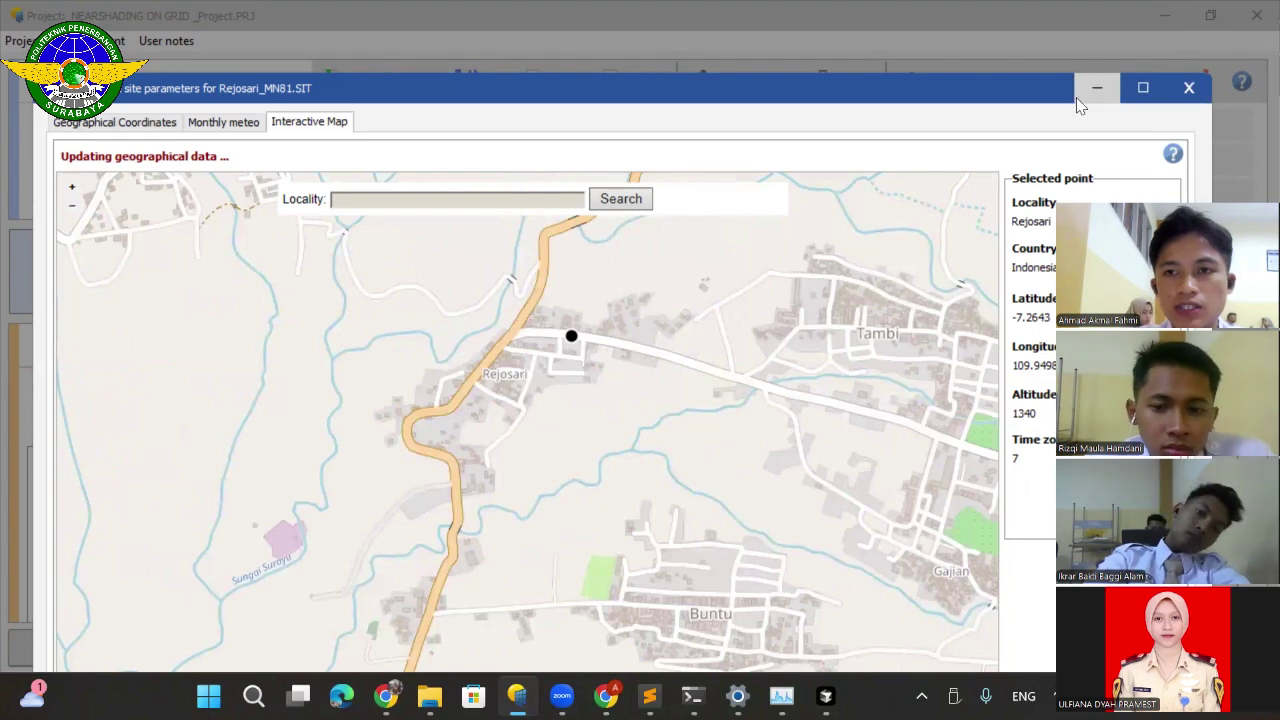
pyautogui.moveTo(1008, 97); pyautogui.dragTo(964, 87)
pyautogui.click(1146, 78)
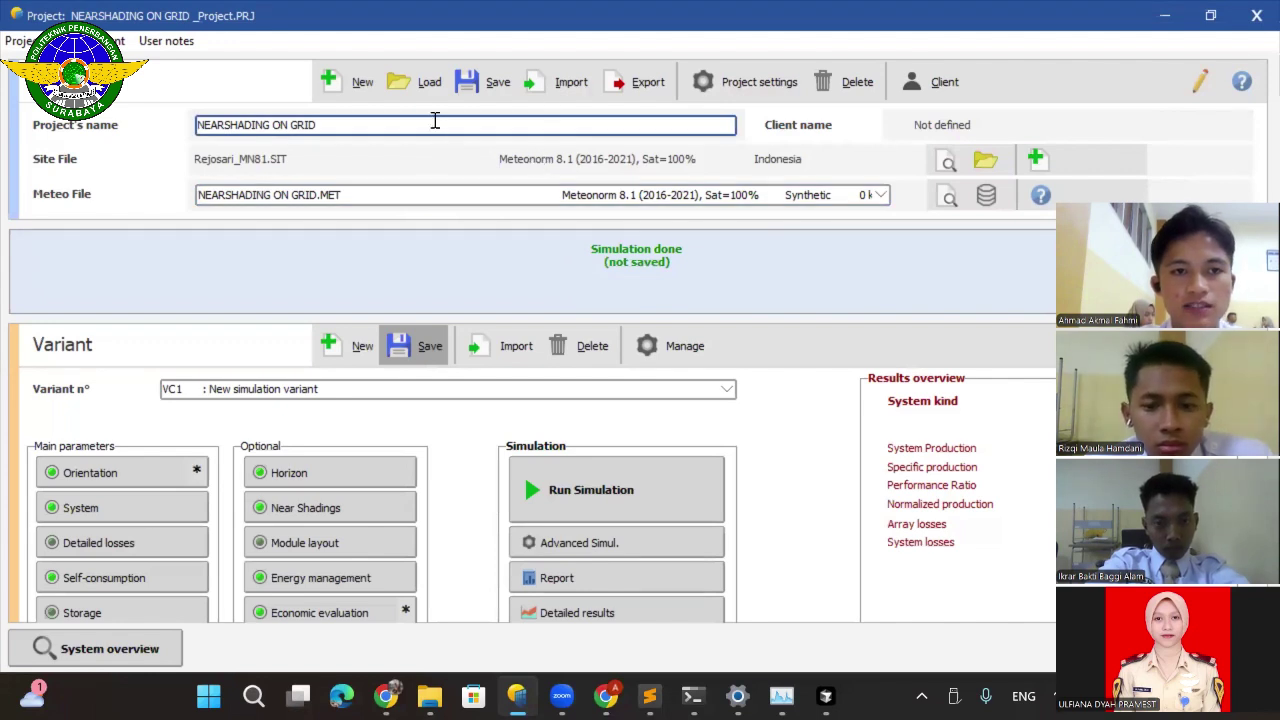
# Choose NEARSHADING ON GRID.MET as the project's meteo file.
pyautogui.click(207, 203)
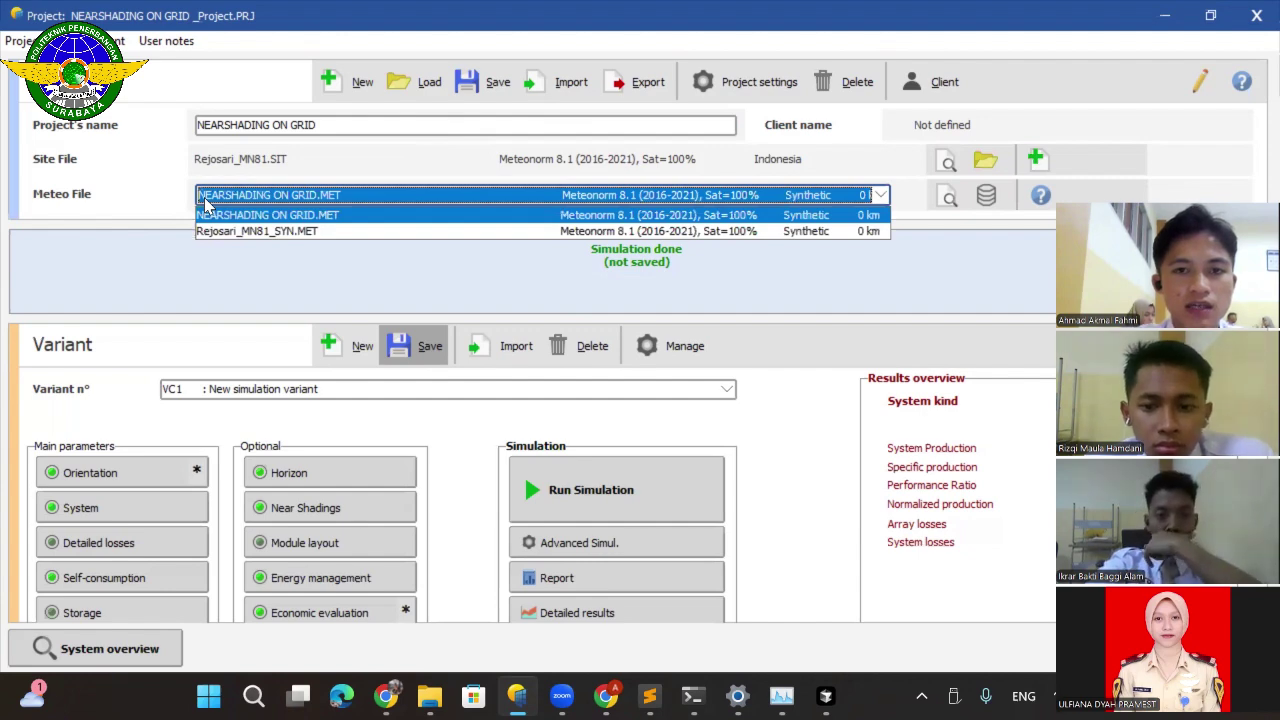
pyautogui.click(207, 203)
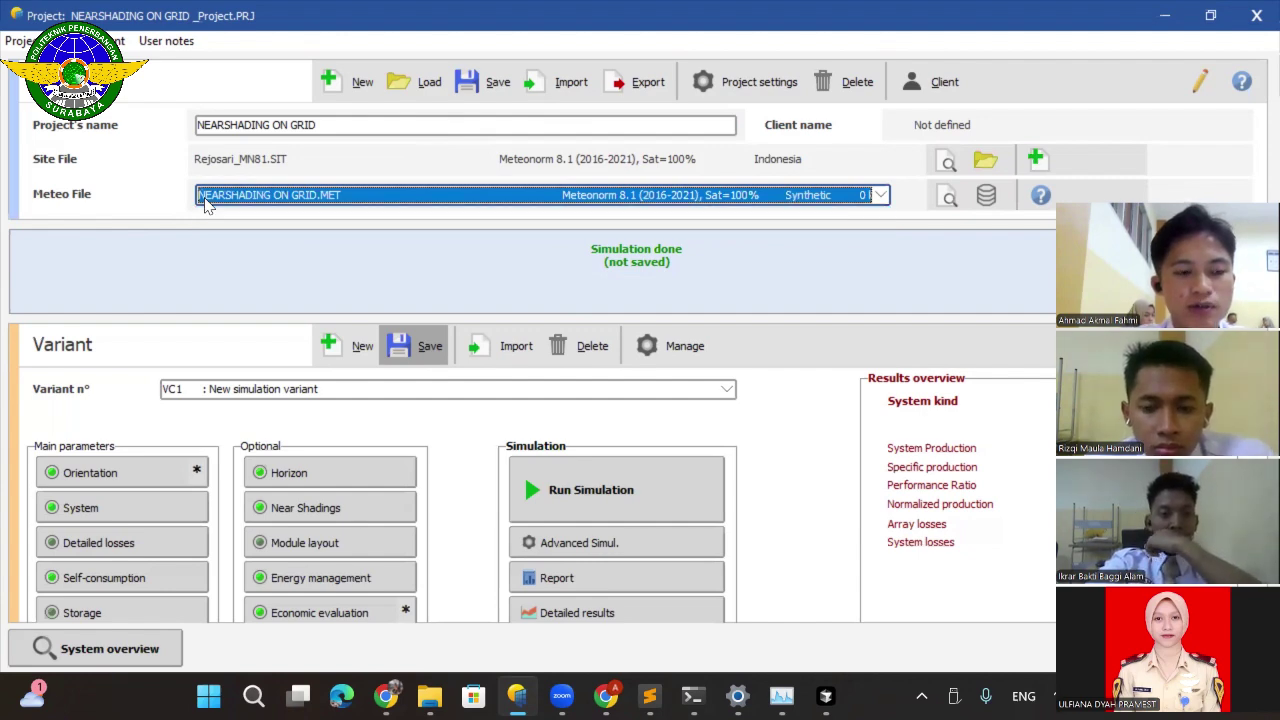
pyautogui.click(207, 203)
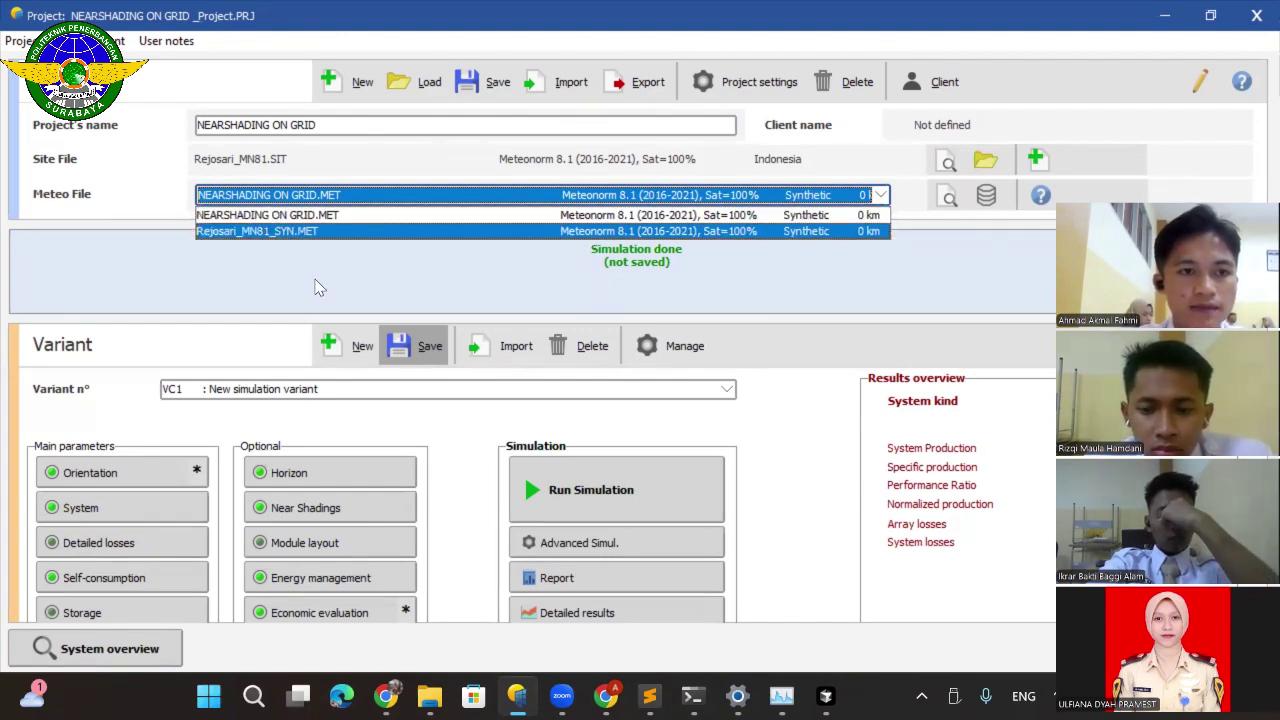
pyautogui.click(322, 215)
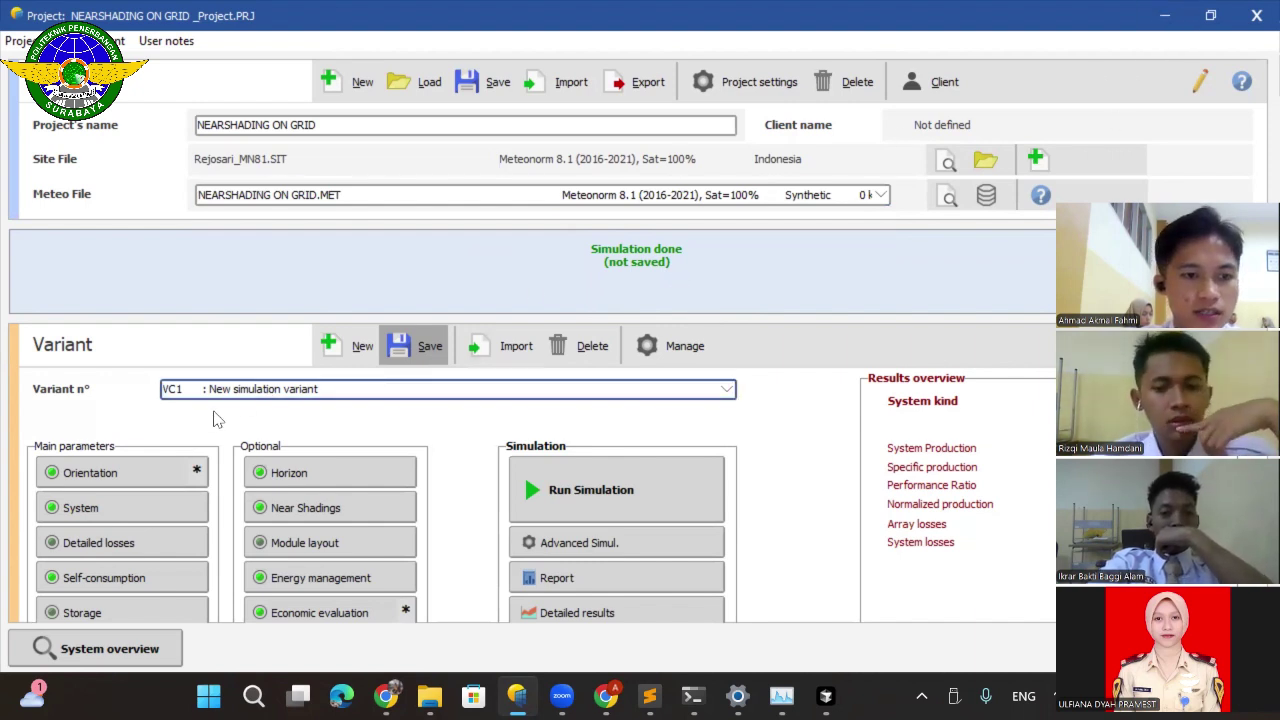
# Open the orientation settings of the simulation variant and set the field type to Tracking two axis.
pyautogui.click(149, 474)
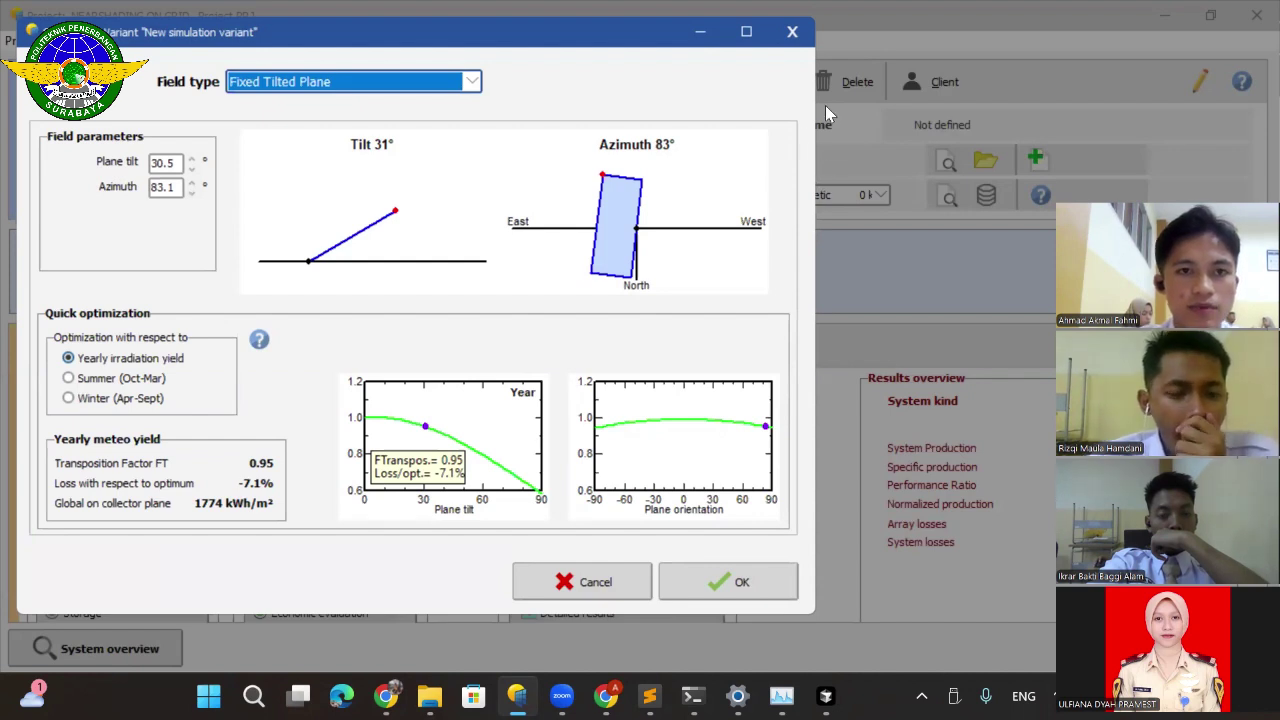
pyautogui.click(1004, 147)
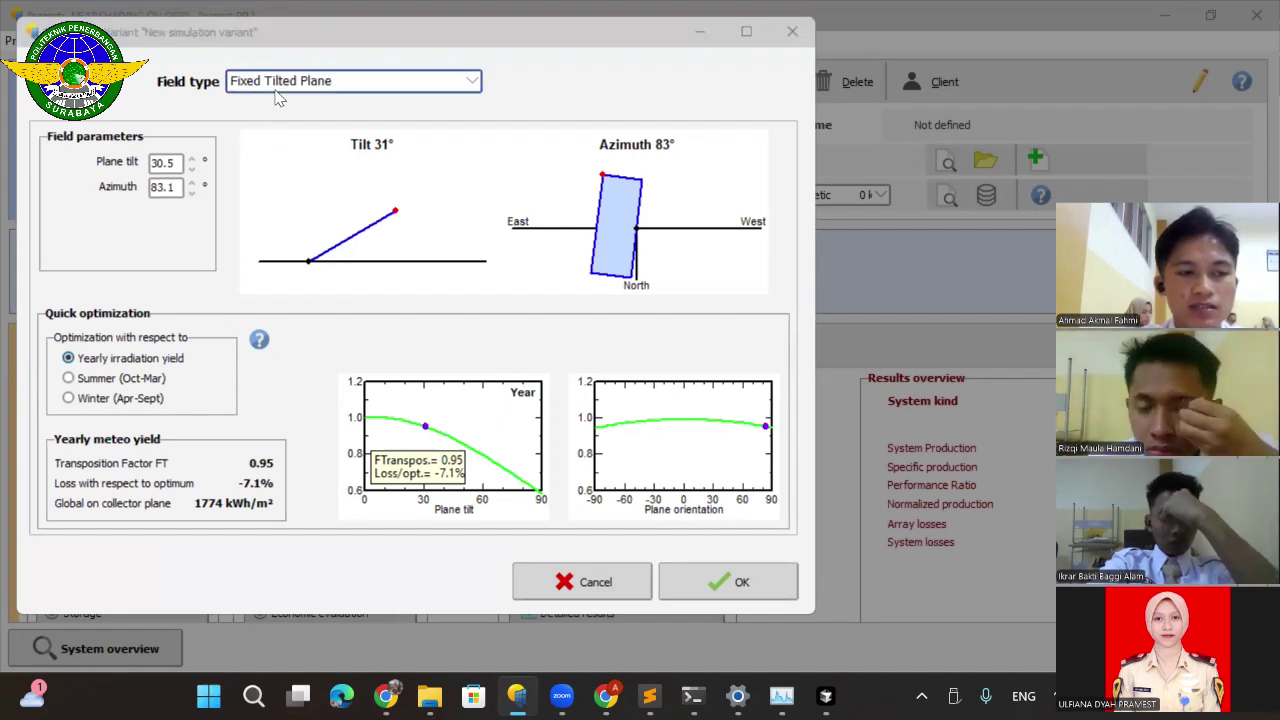
pyautogui.click(277, 90)
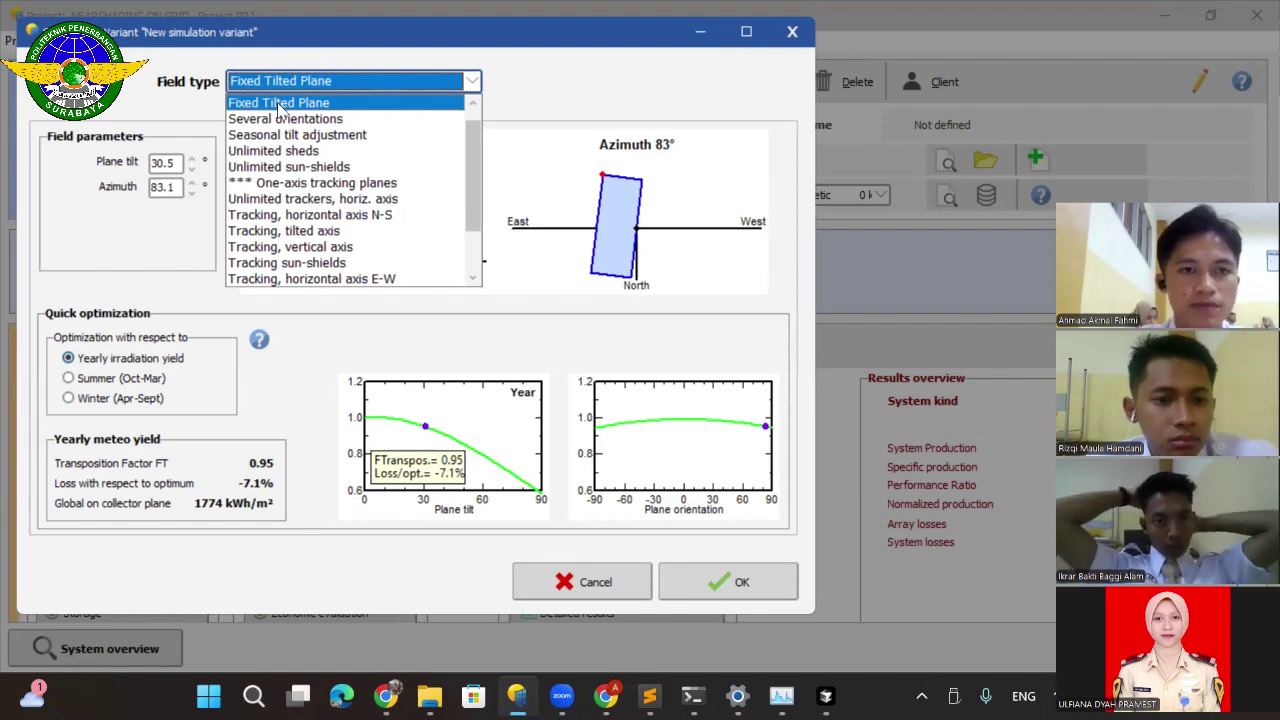
pyautogui.scroll(-2, 330, 200)
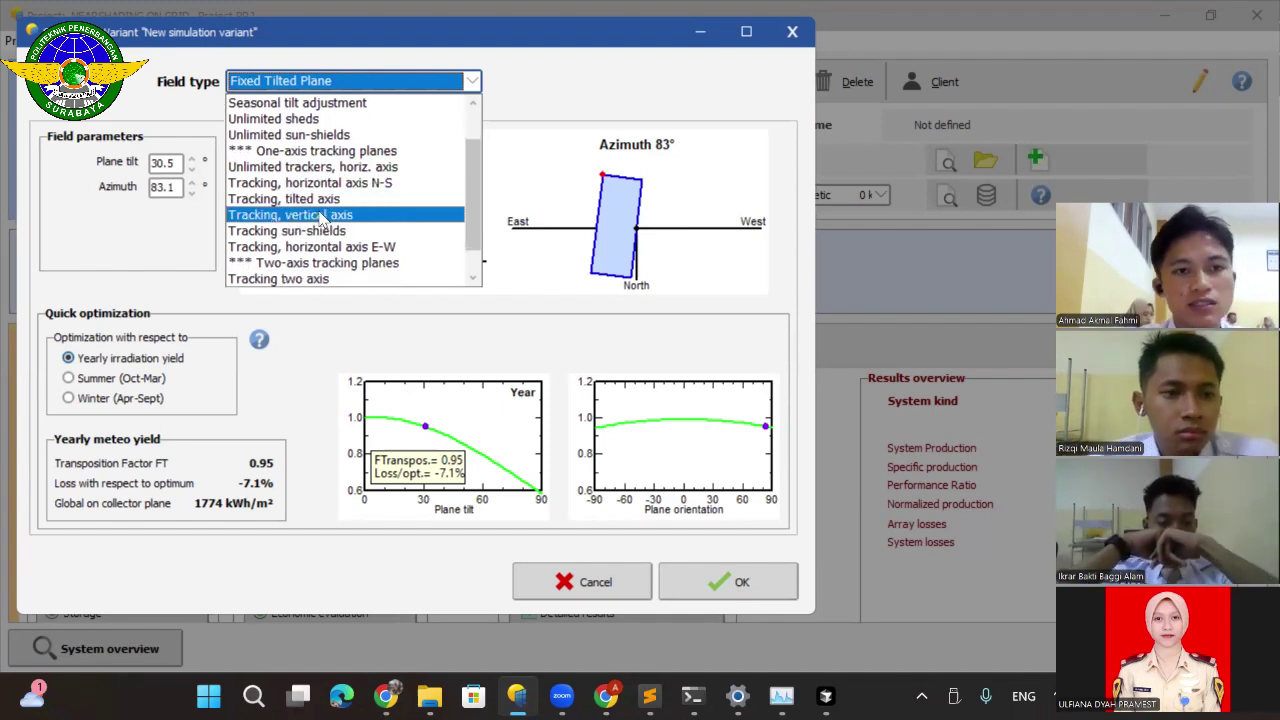
pyautogui.scroll(-1, 338, 266)
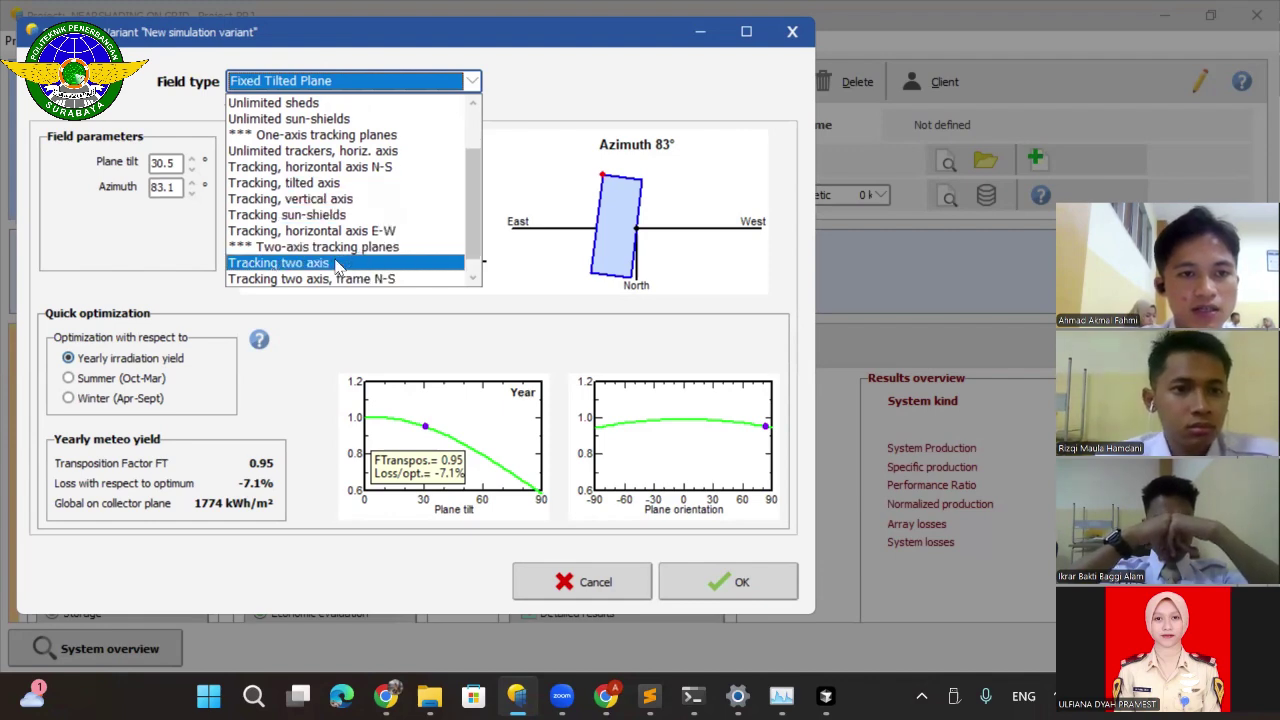
pyautogui.click(338, 263)
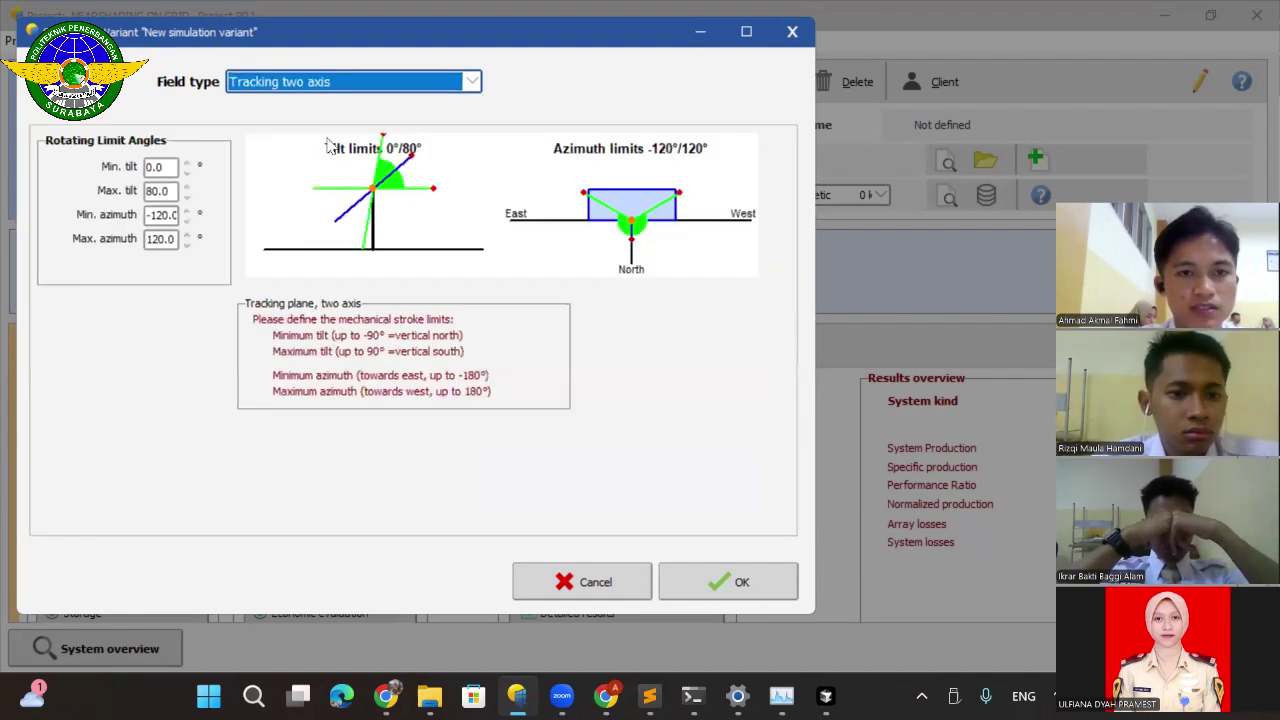
# Set the orientation's field type back to Fixed Tilted Plane.
pyautogui.click(345, 82)
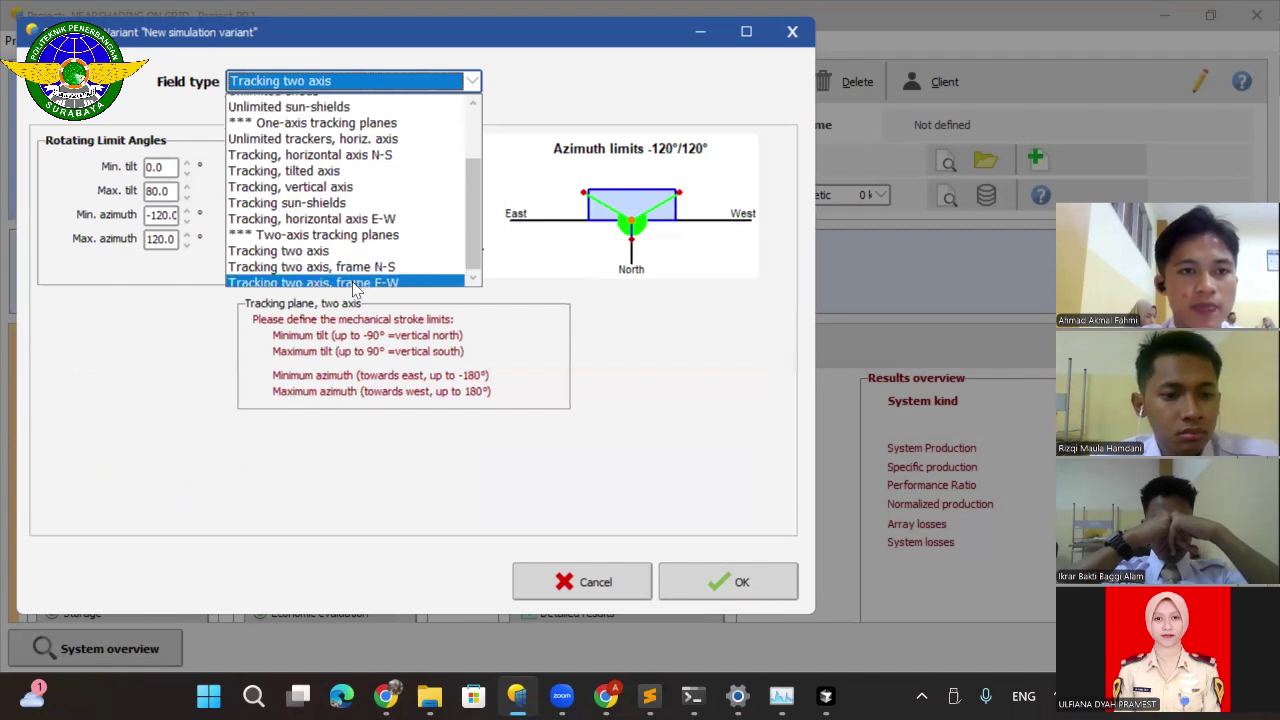
pyautogui.scroll(3, 358, 280)
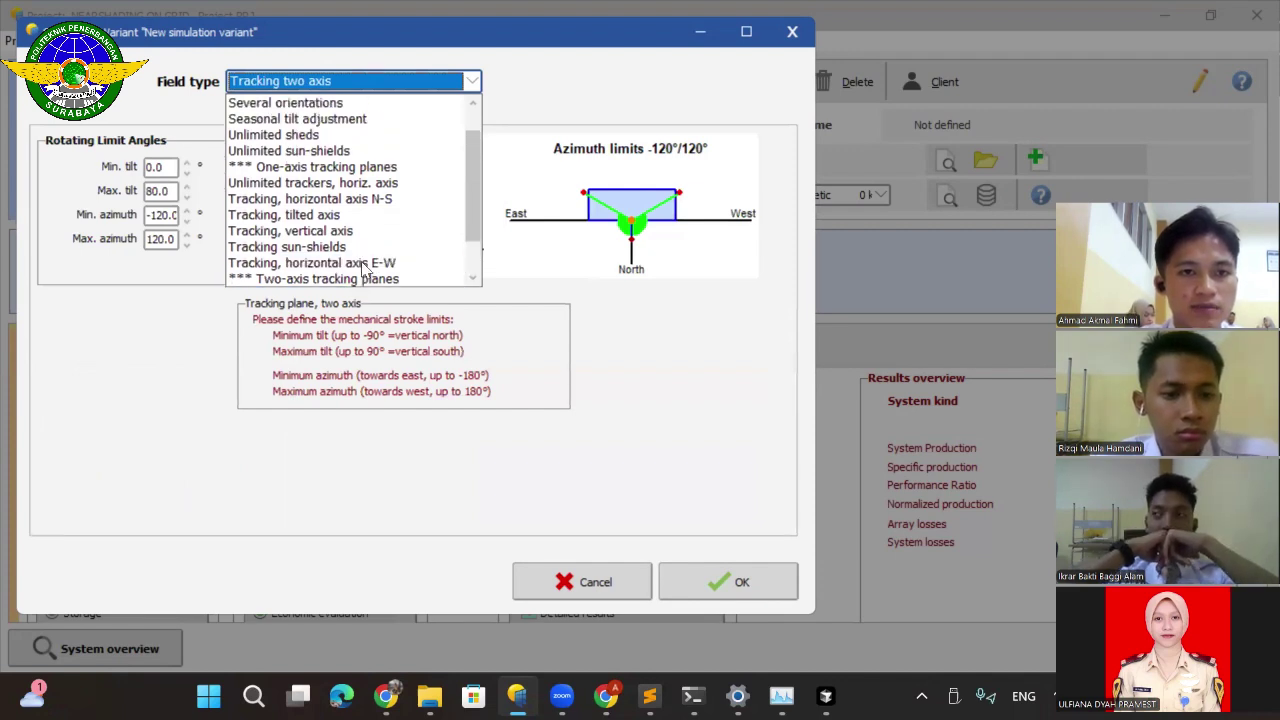
pyautogui.scroll(2, 362, 270)
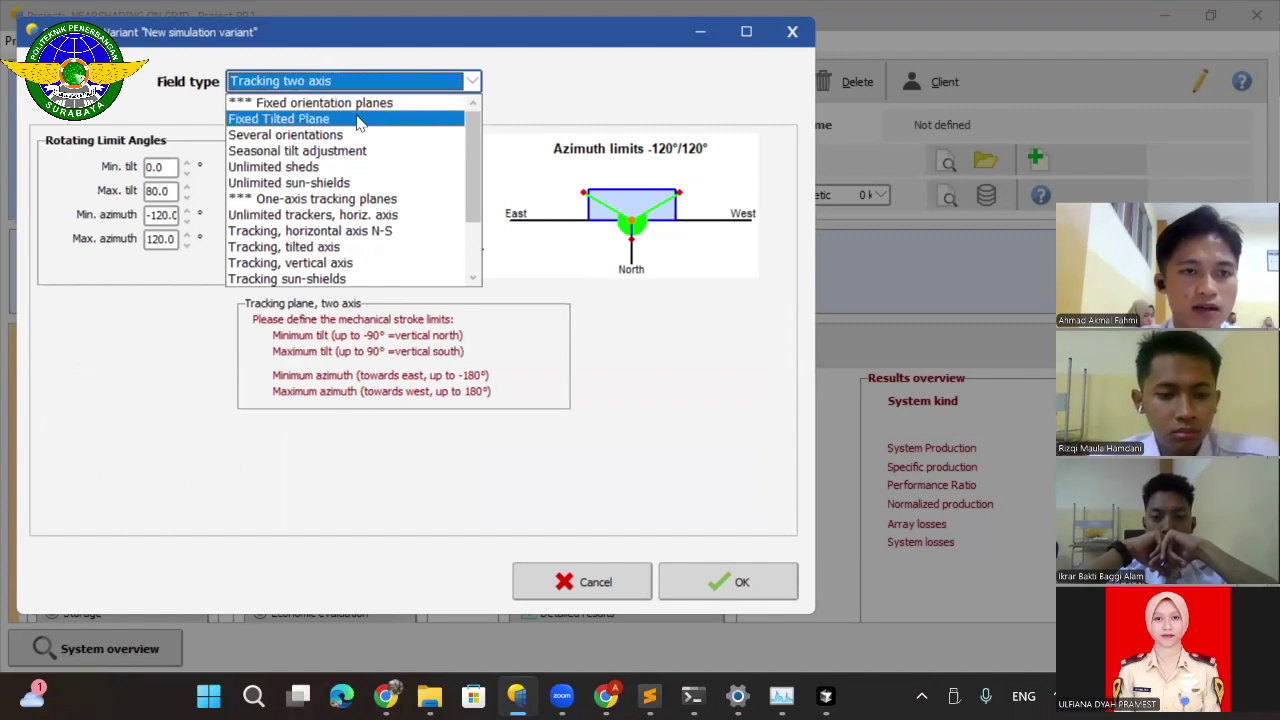
pyautogui.click(358, 119)
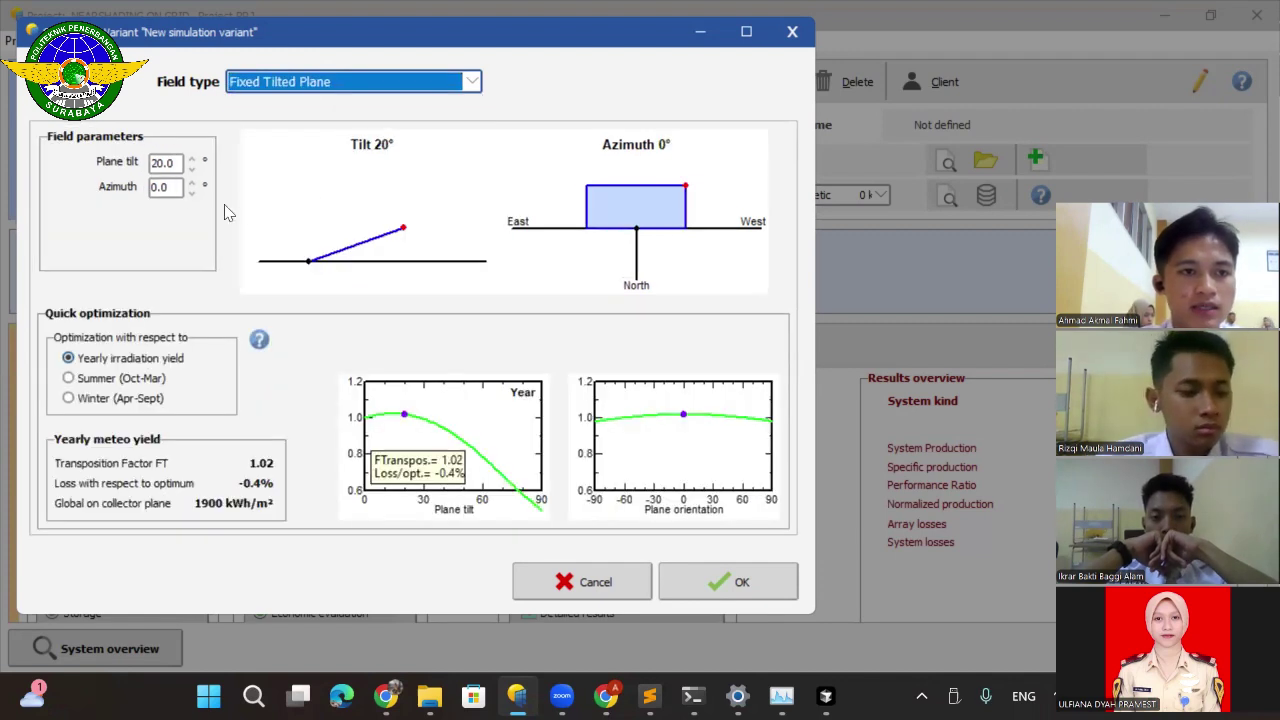
# Set the plane tilt of the fixed tilted plane to 7°.
pyautogui.click(164, 163)
pyautogui.click(164, 164)
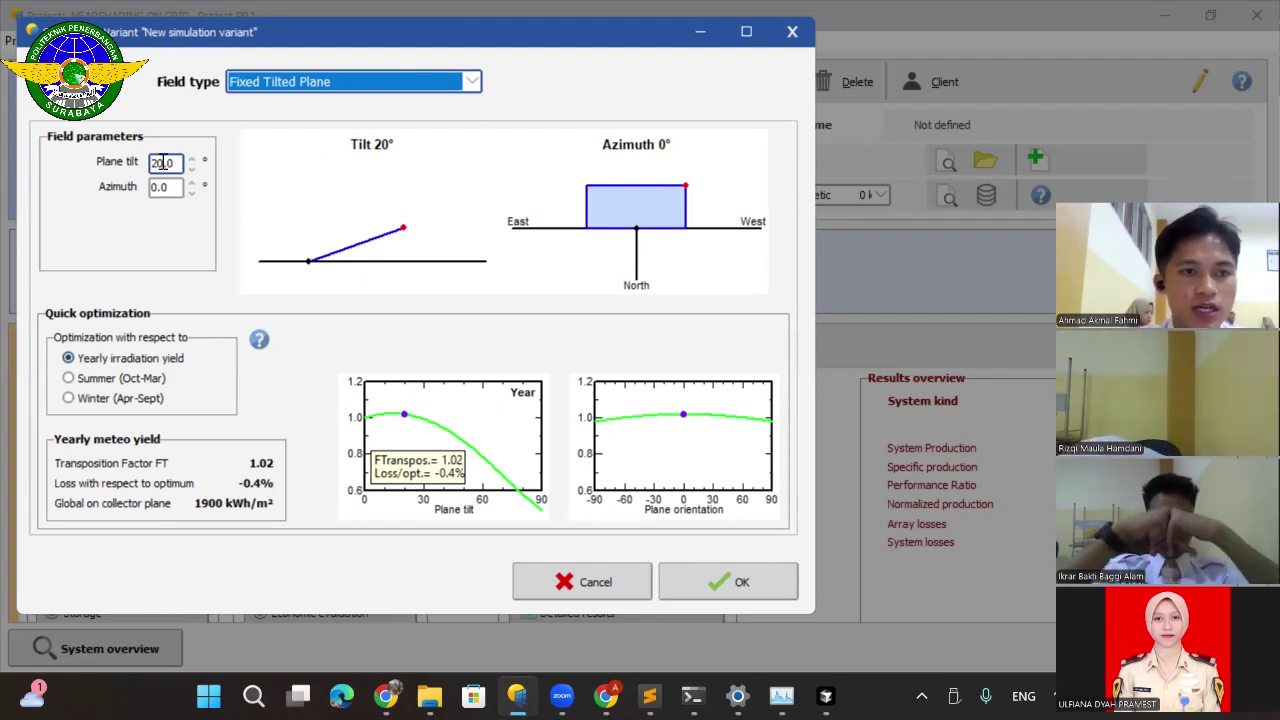
pyautogui.click(158, 162)
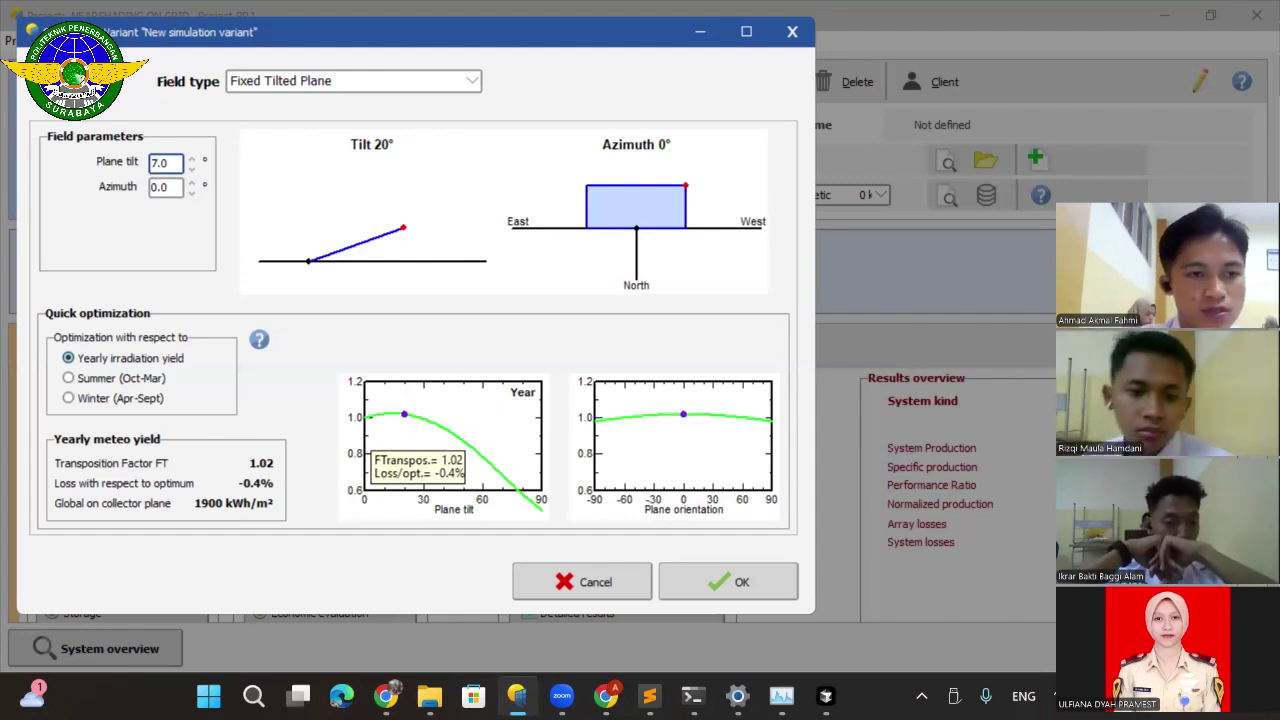
pyautogui.write('7')
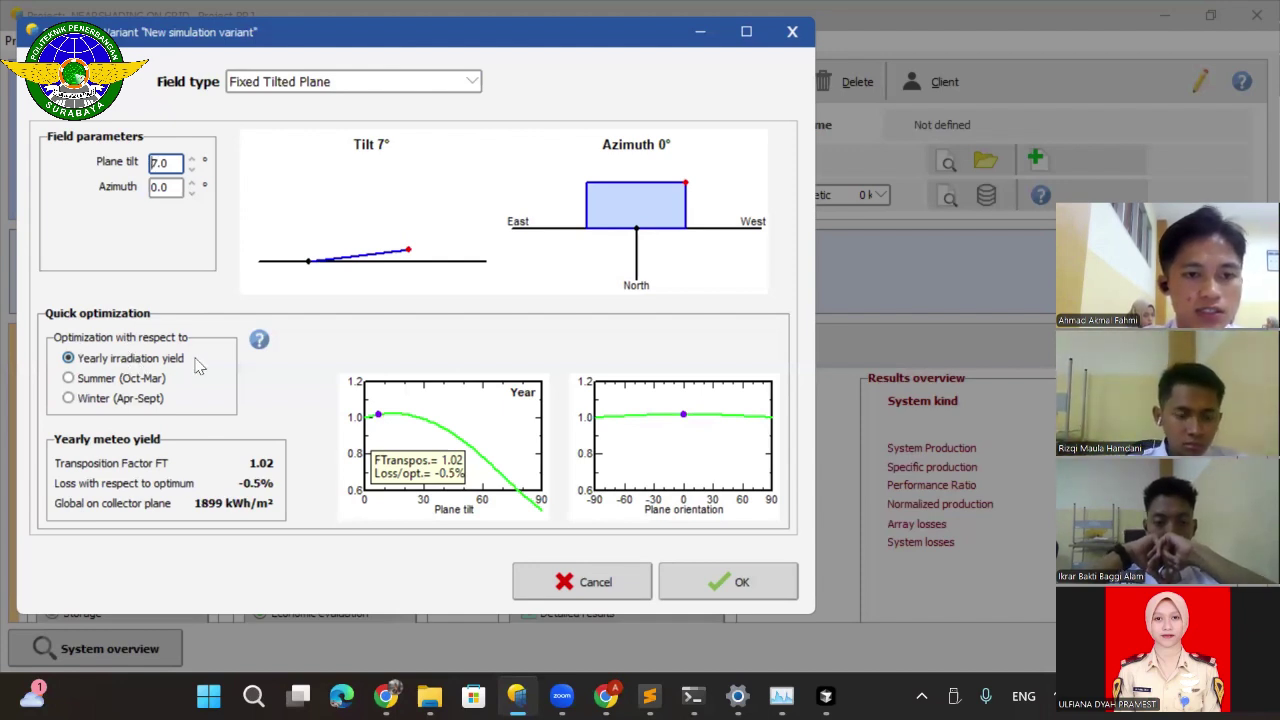
# Compare the quick optimization for summer and winter, and return it to yearly irradiation yield.
pyautogui.click(130, 380)
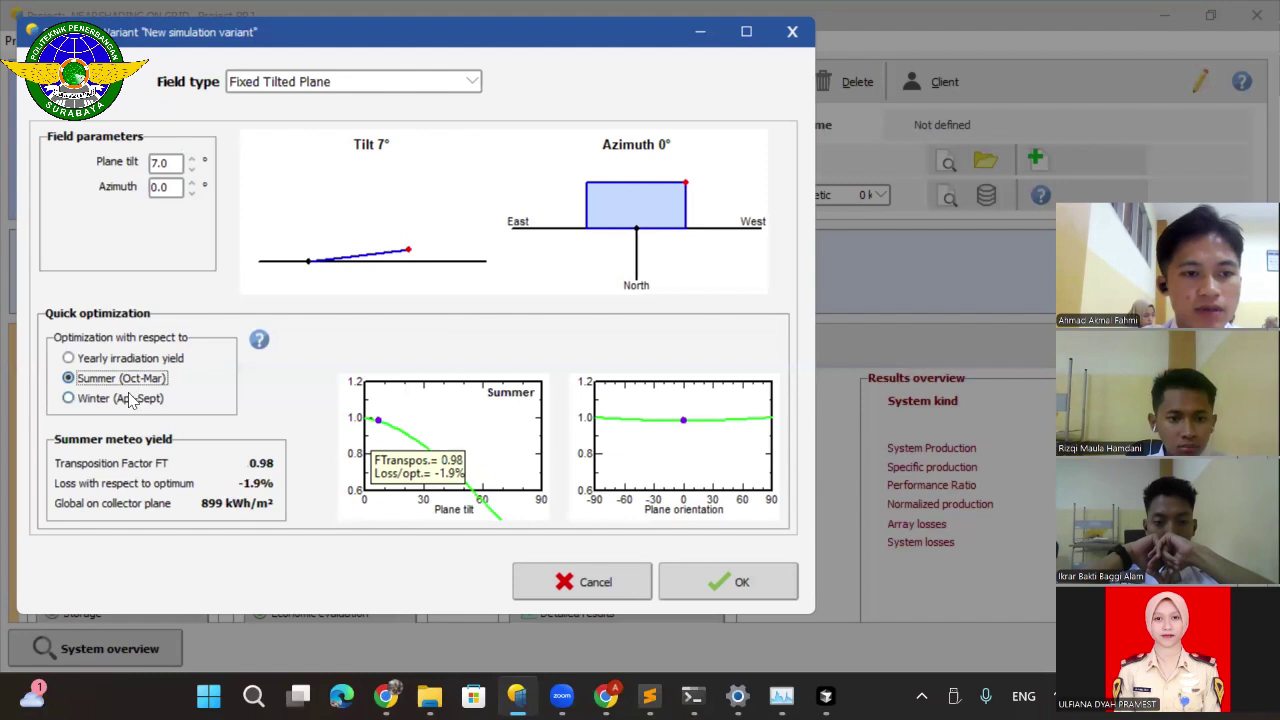
pyautogui.click(131, 398)
pyautogui.click(128, 360)
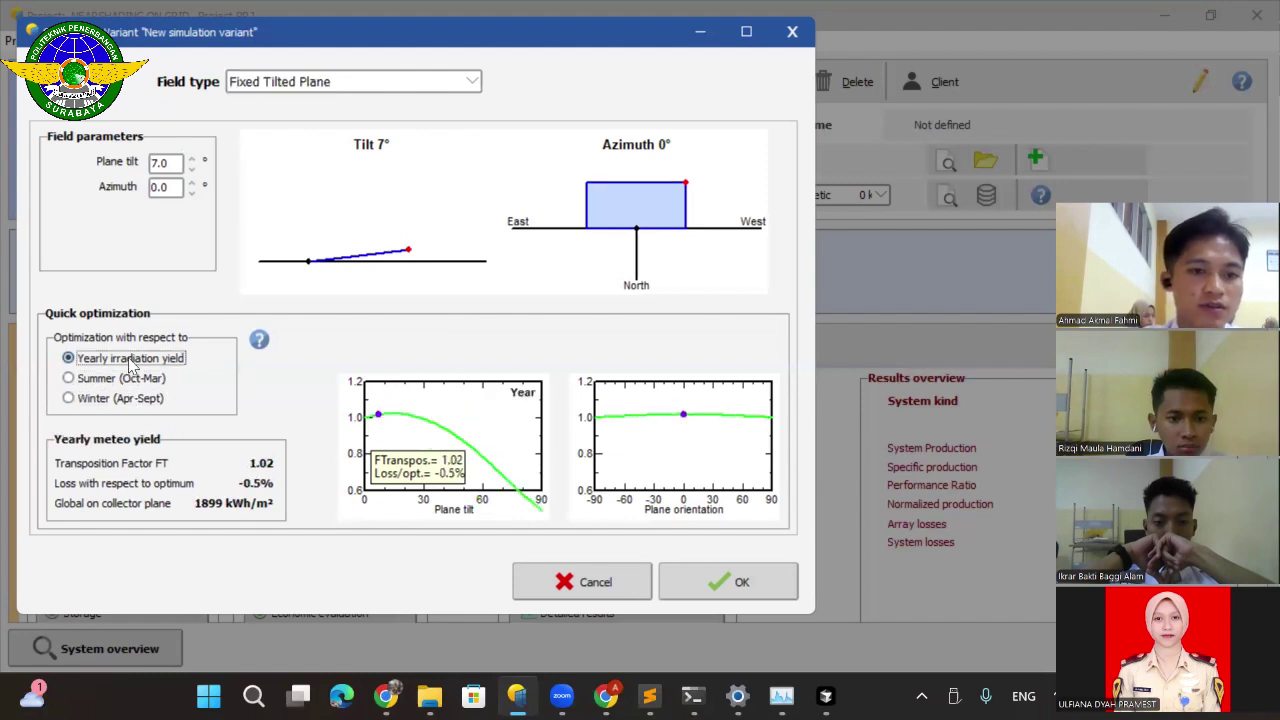
# Confirm the orientation, adopting the shading scene's tilt of 30.5° and azimuth of 83.1°.
pyautogui.click(710, 570)
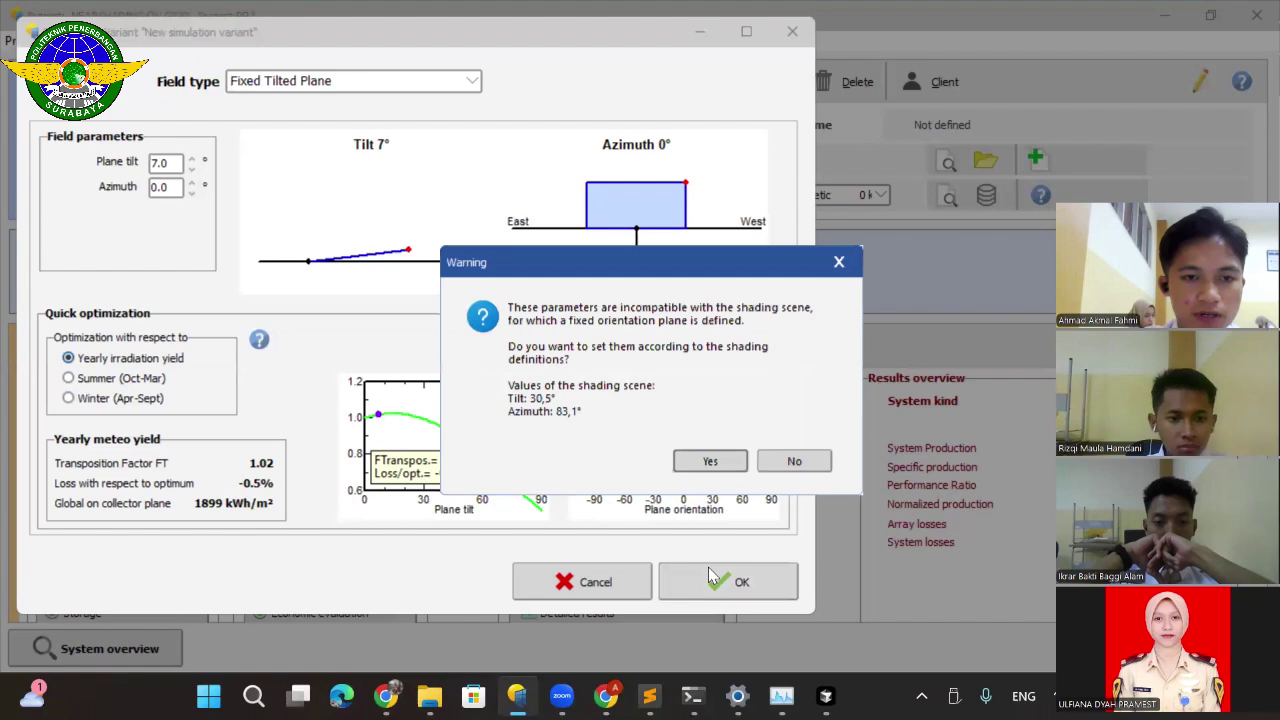
pyautogui.click(708, 466)
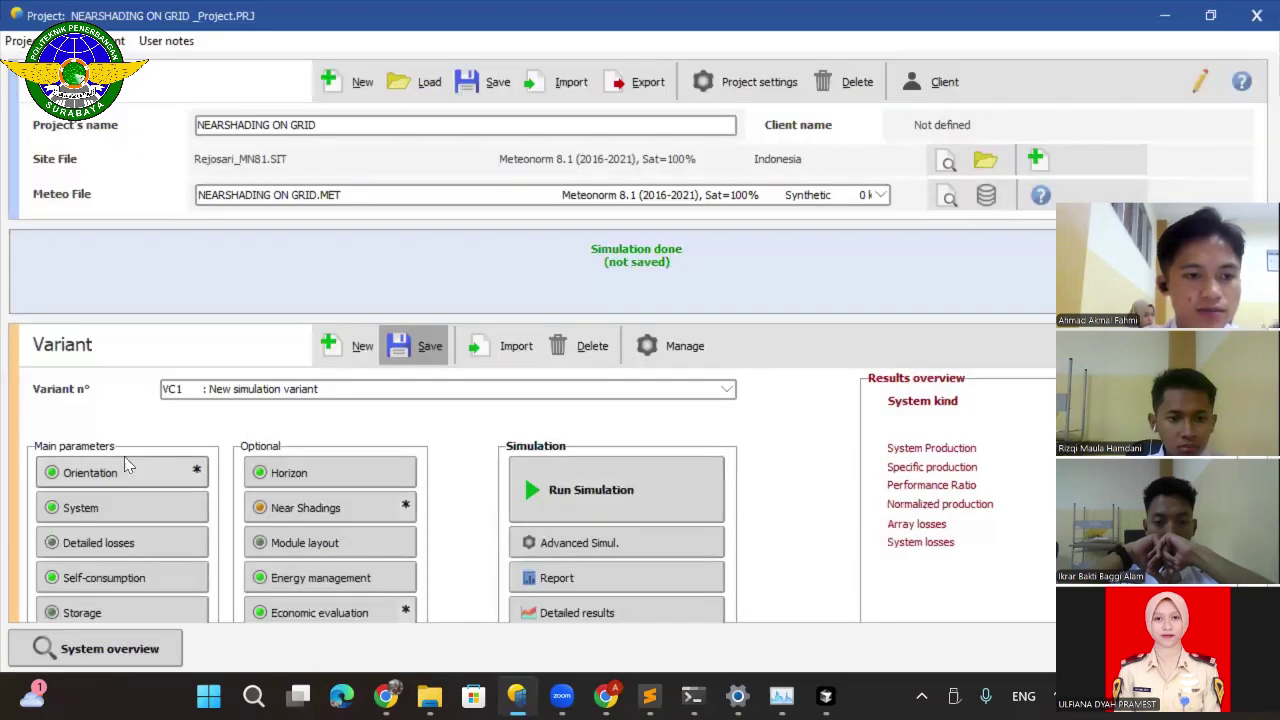
# Open the grid system definition and choose CSI Solar as the PV module manufacturer among the available modules.
pyautogui.click(152, 511)
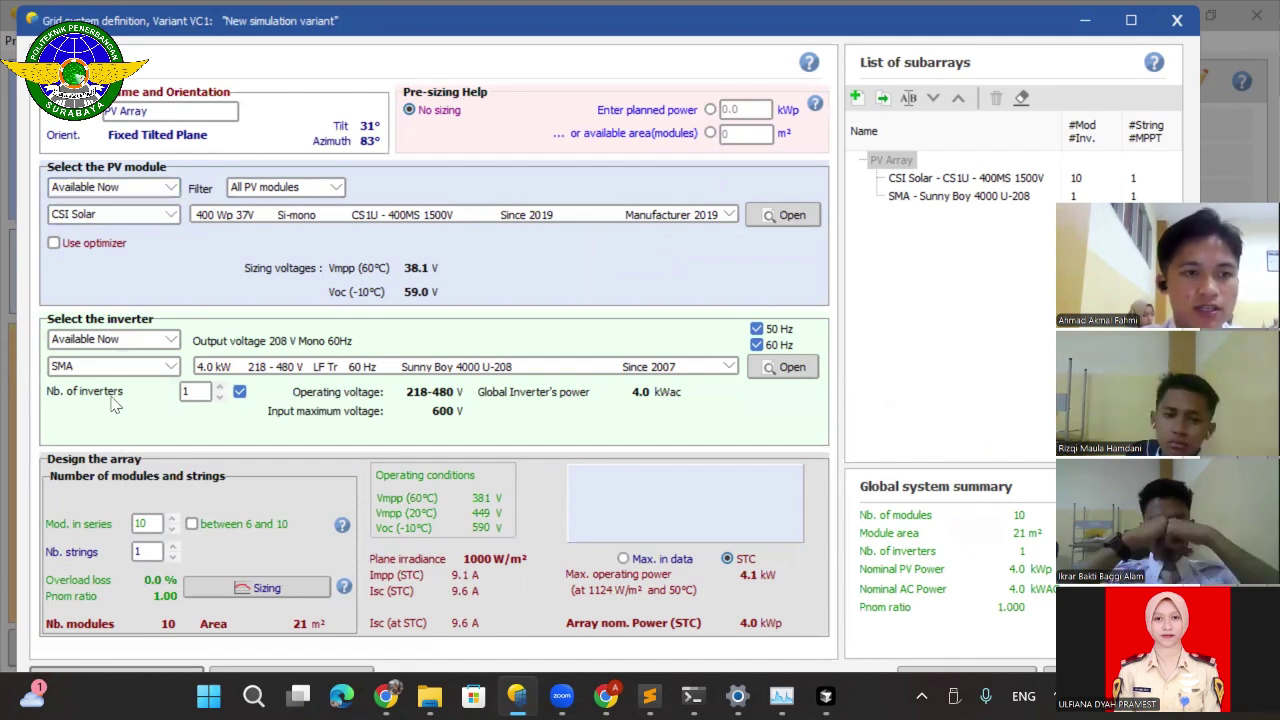
pyautogui.click(113, 197)
pyautogui.click(113, 203)
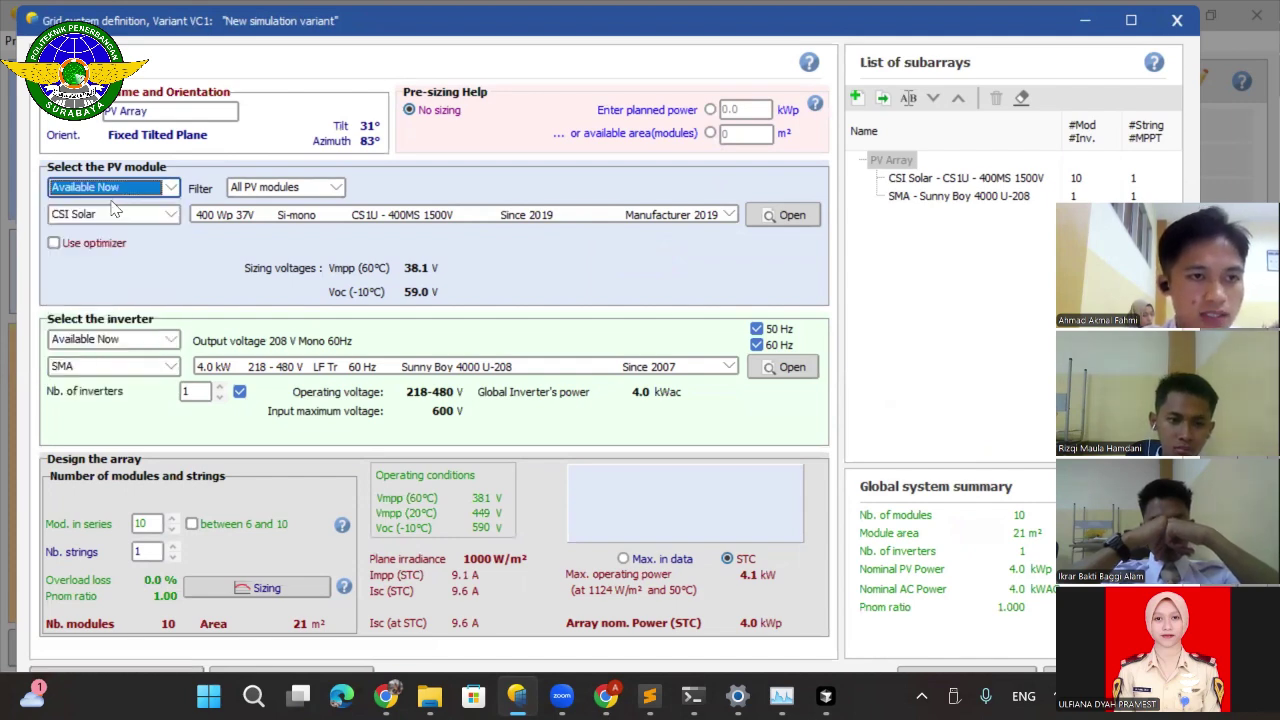
pyautogui.click(113, 213)
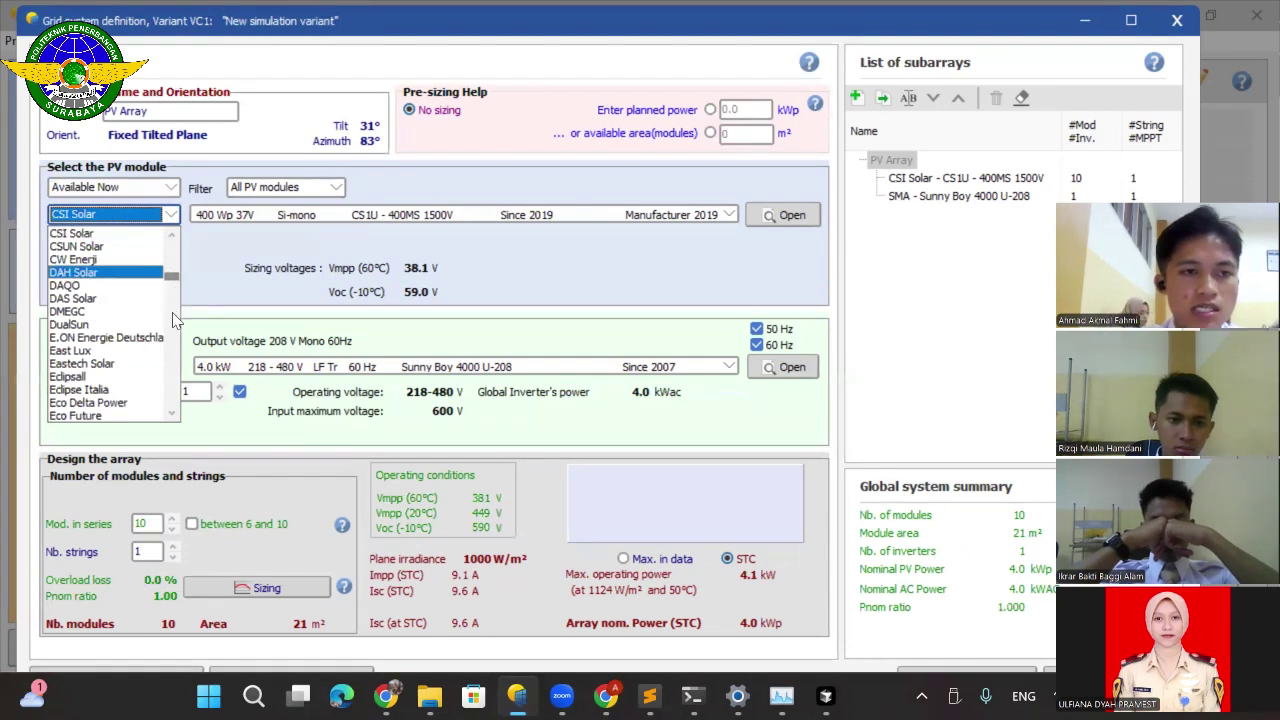
pyautogui.click(172, 313)
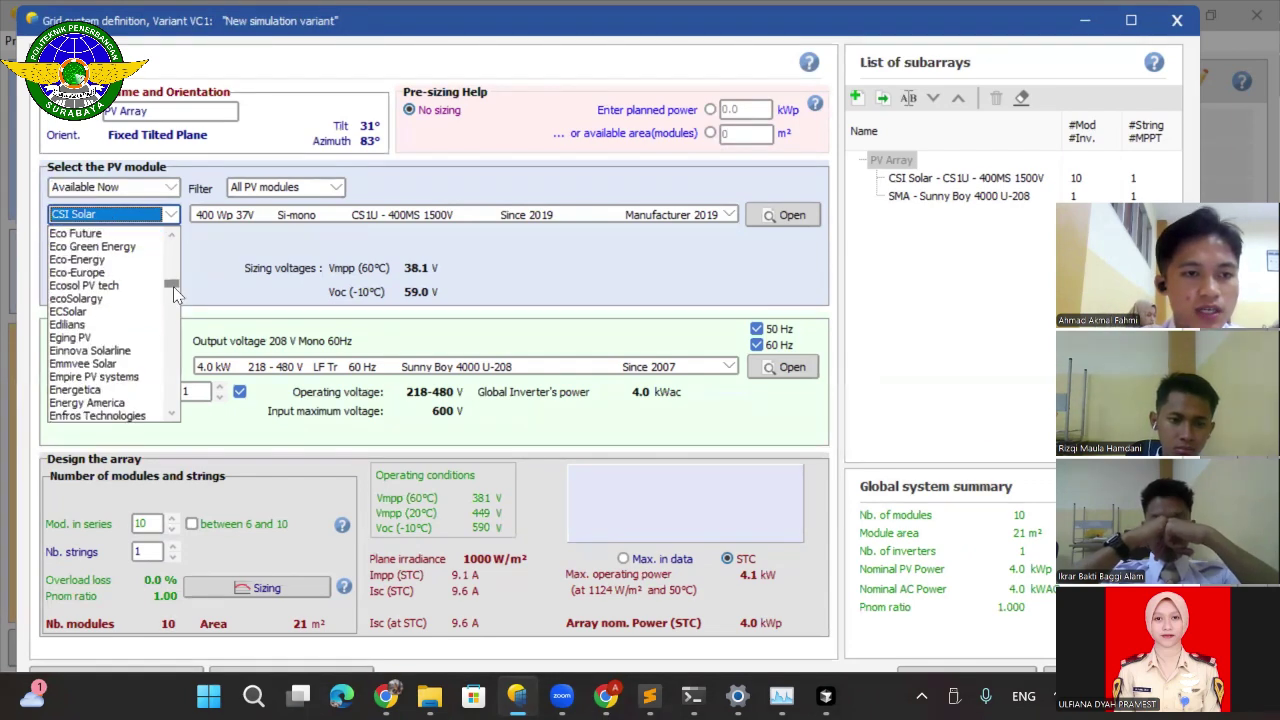
pyautogui.moveTo(174, 287); pyautogui.dragTo(176, 276)
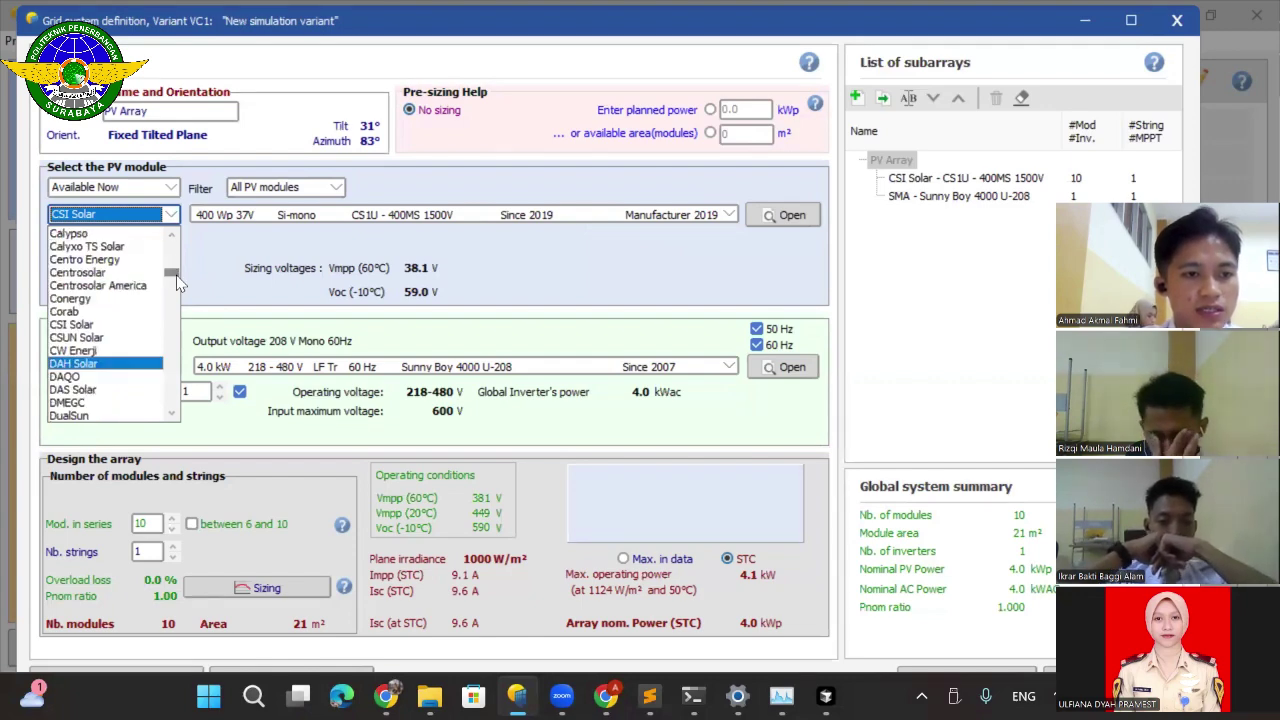
pyautogui.click(122, 324)
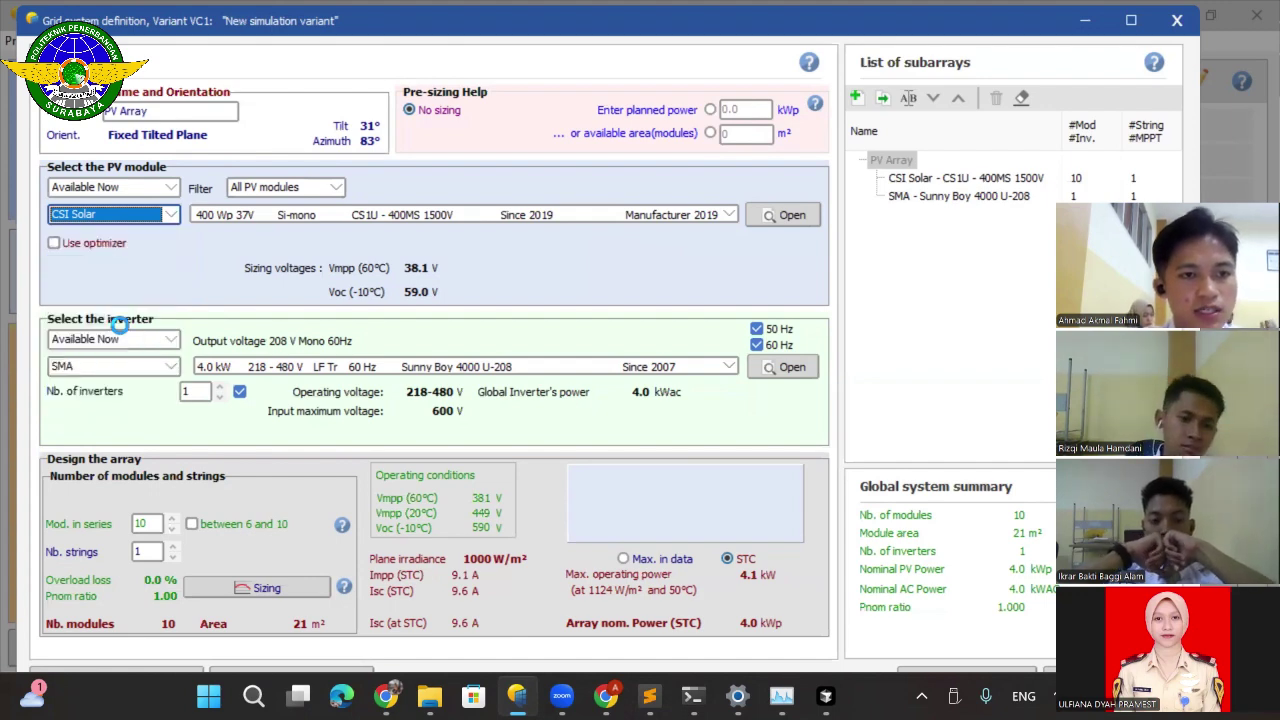
# Select the 395 Wp 32V Si-poly CS3W-395P HE as the PV module.
pyautogui.click(336, 220)
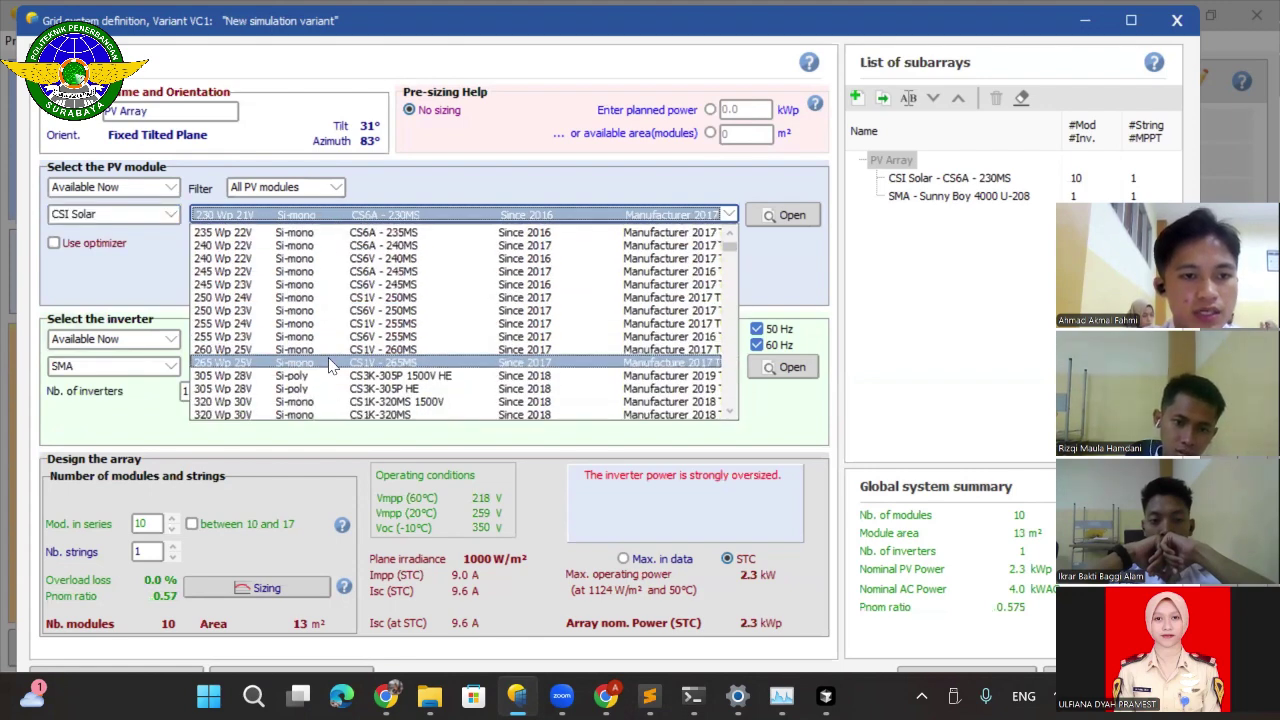
pyautogui.scroll(-1, 330, 364)
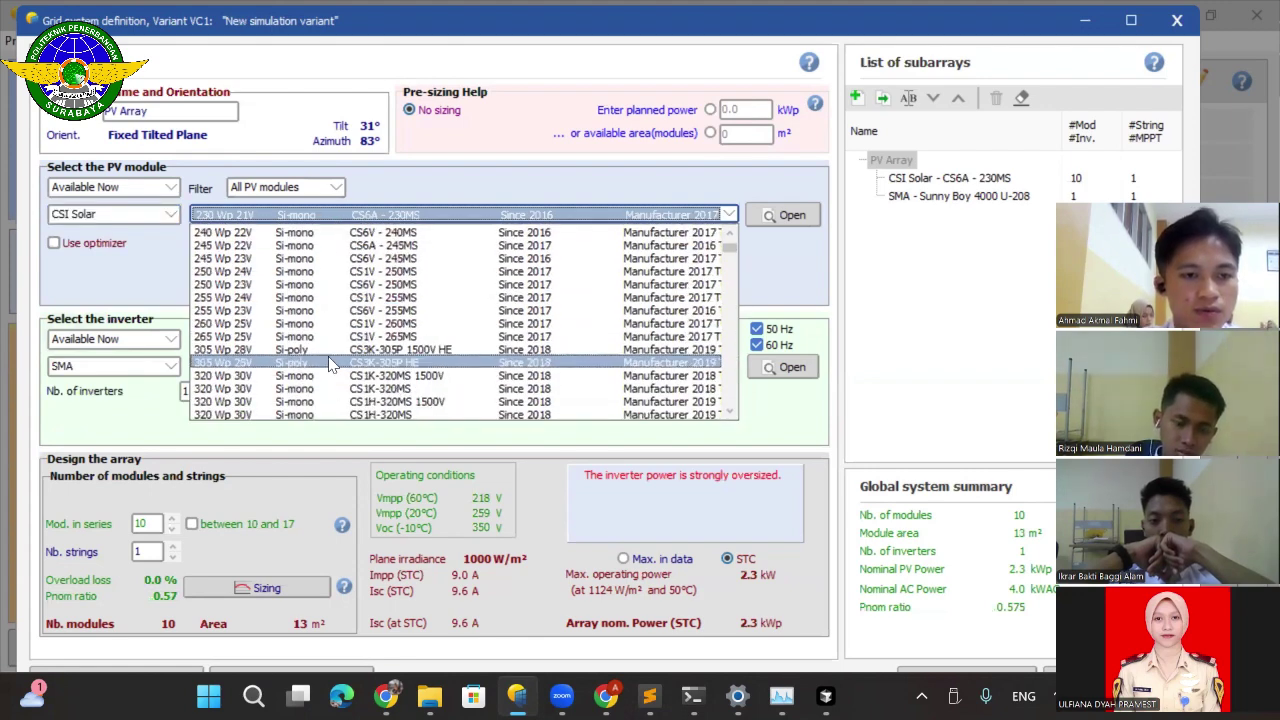
pyautogui.scroll(-2, 330, 364)
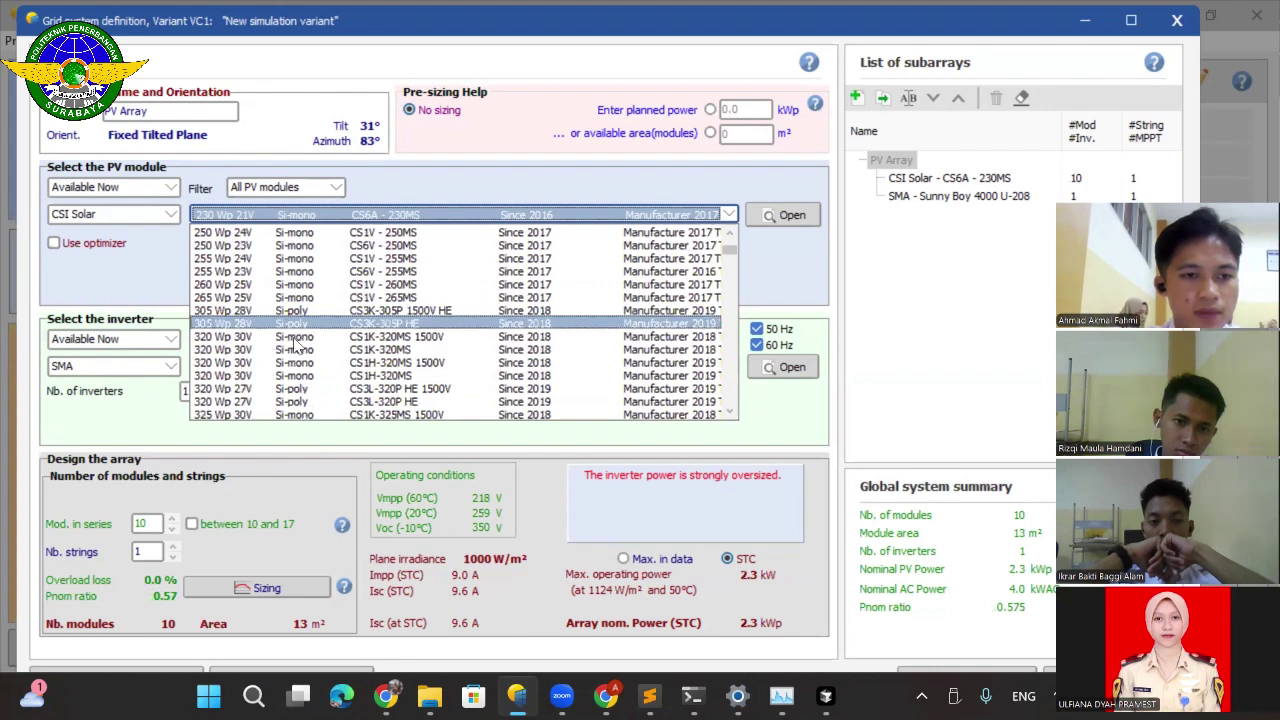
pyautogui.scroll(-1, 250, 372)
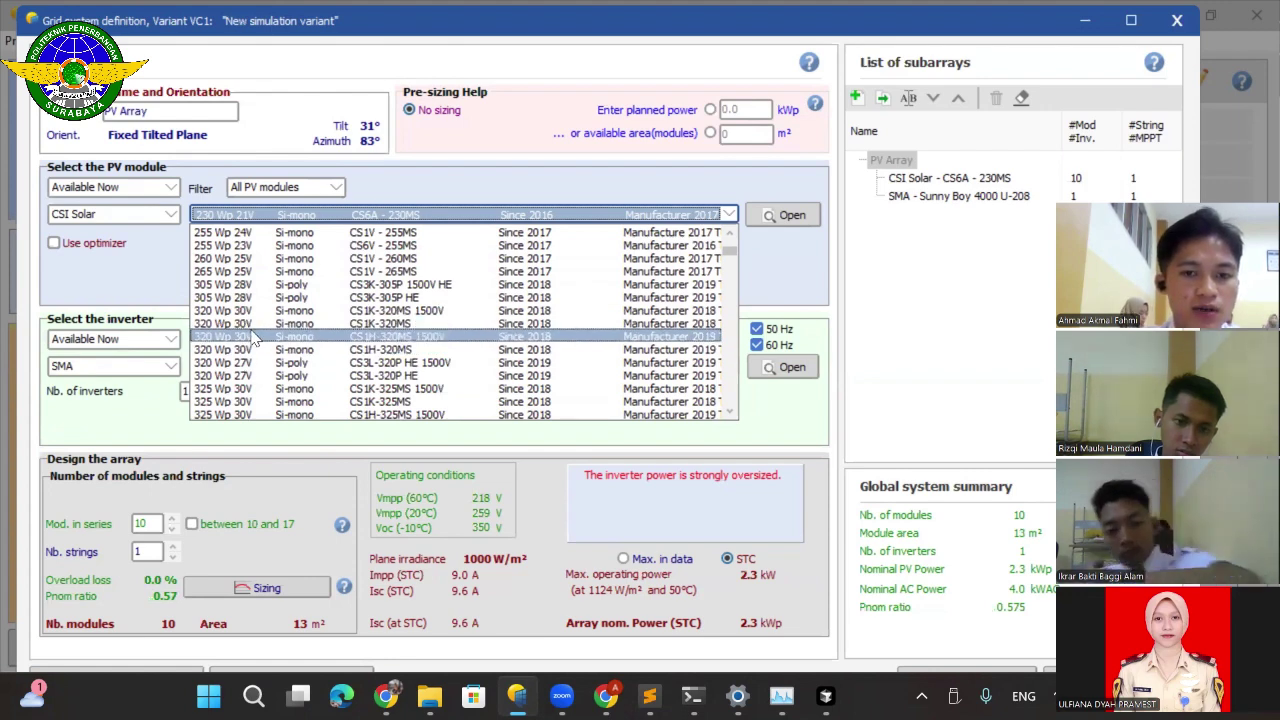
pyautogui.scroll(-3, 255, 345)
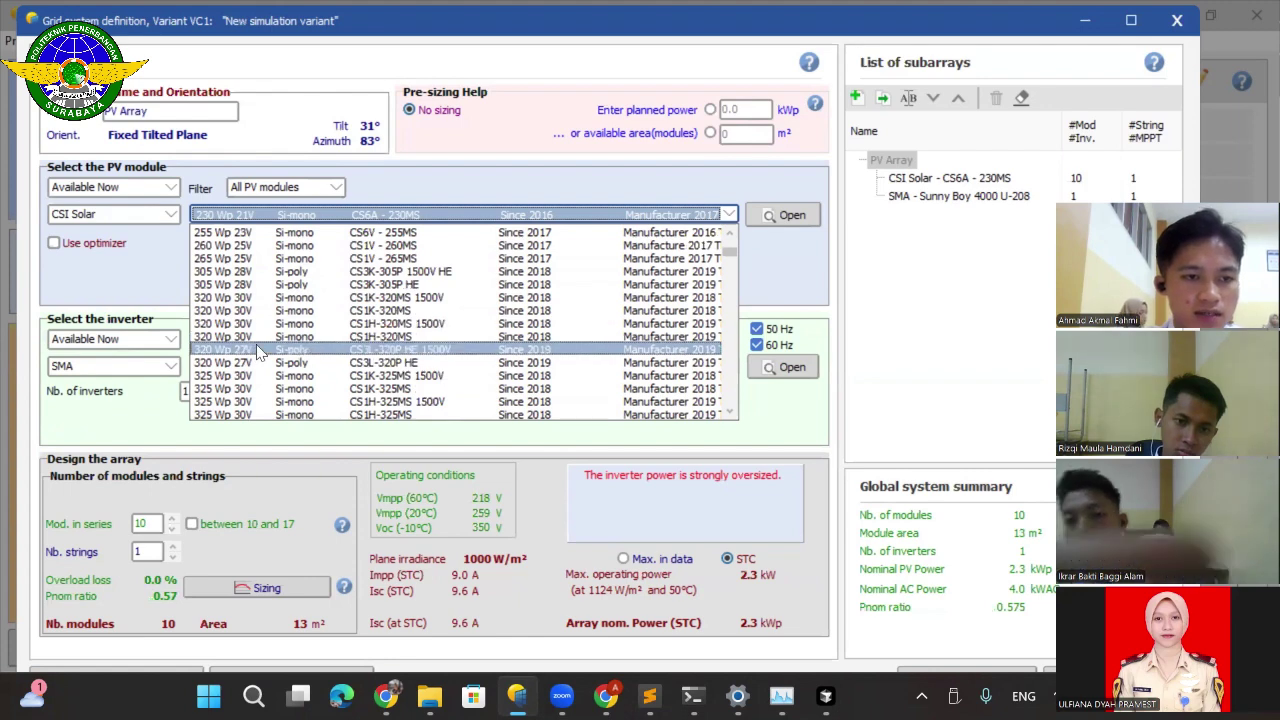
pyautogui.scroll(-3, 260, 380)
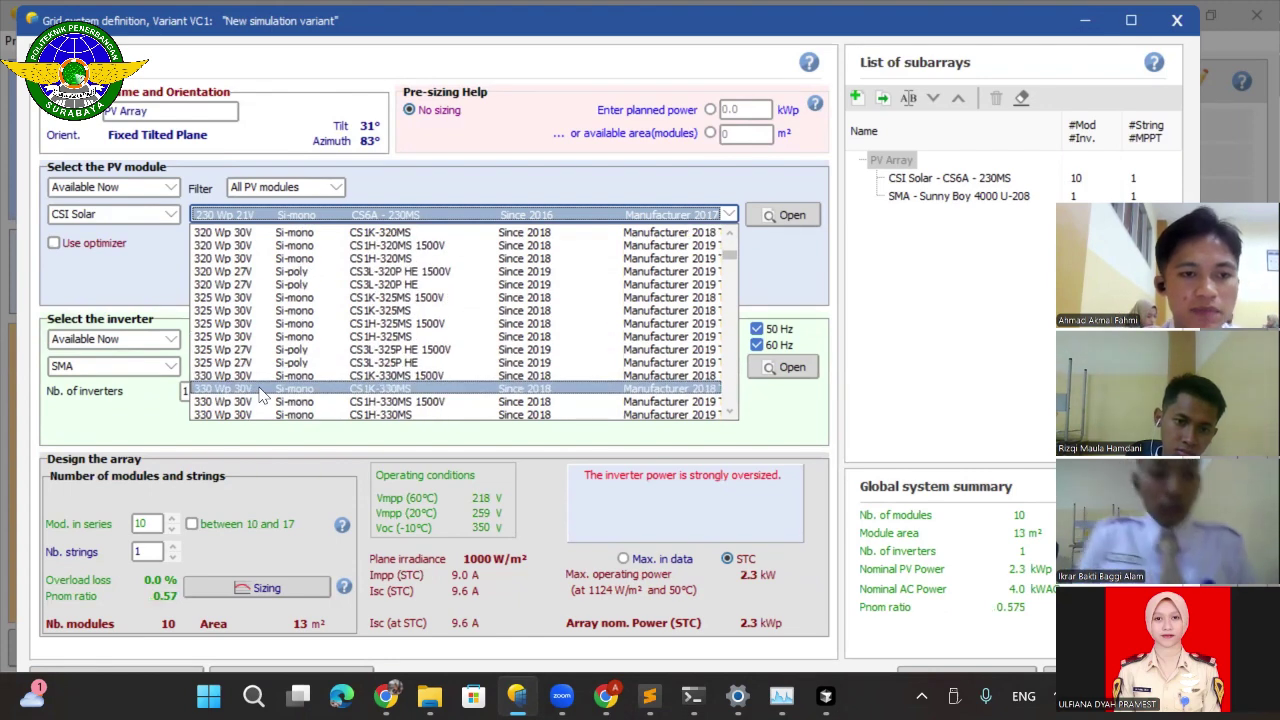
pyautogui.scroll(-4, 260, 392)
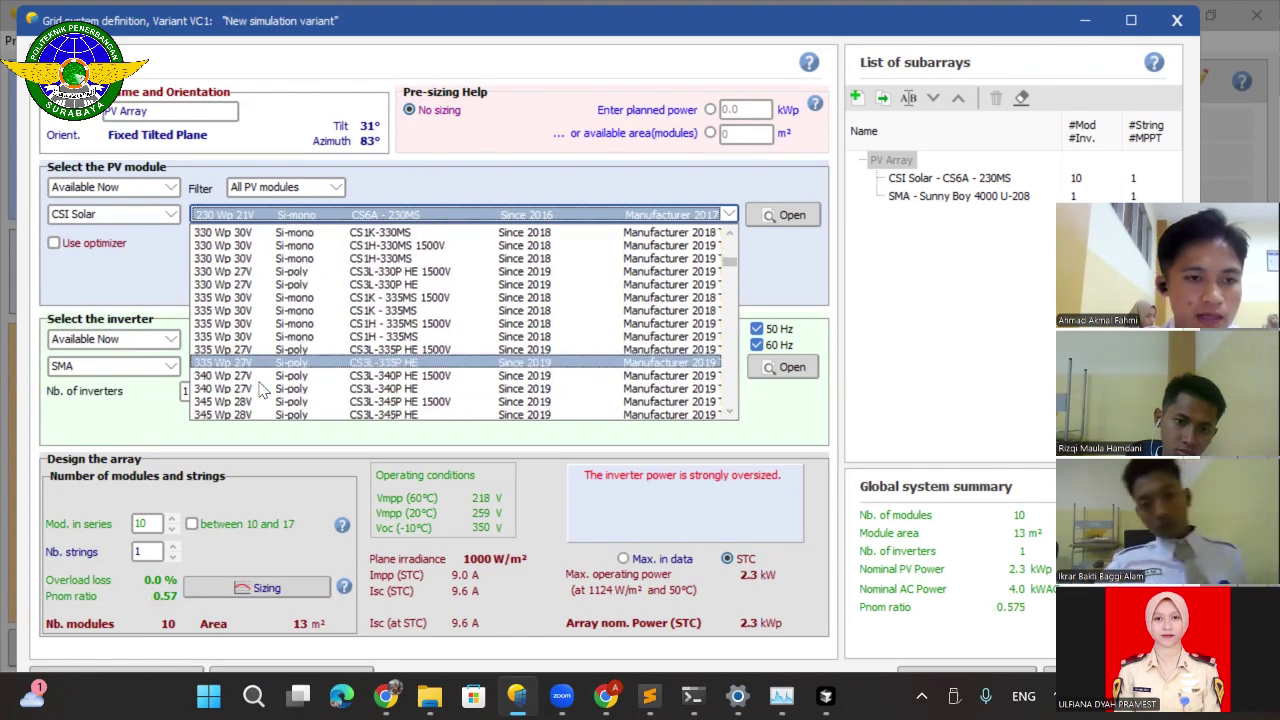
pyautogui.scroll(-7, 260, 390)
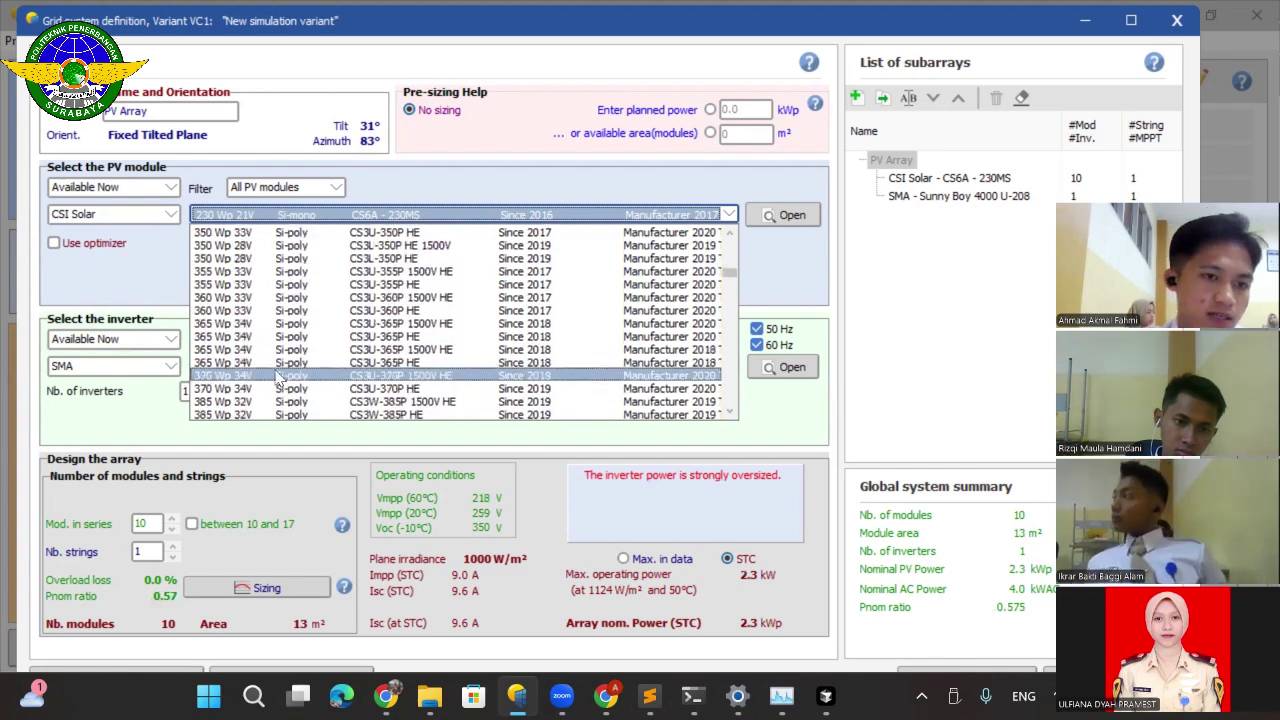
pyautogui.scroll(-1, 275, 385)
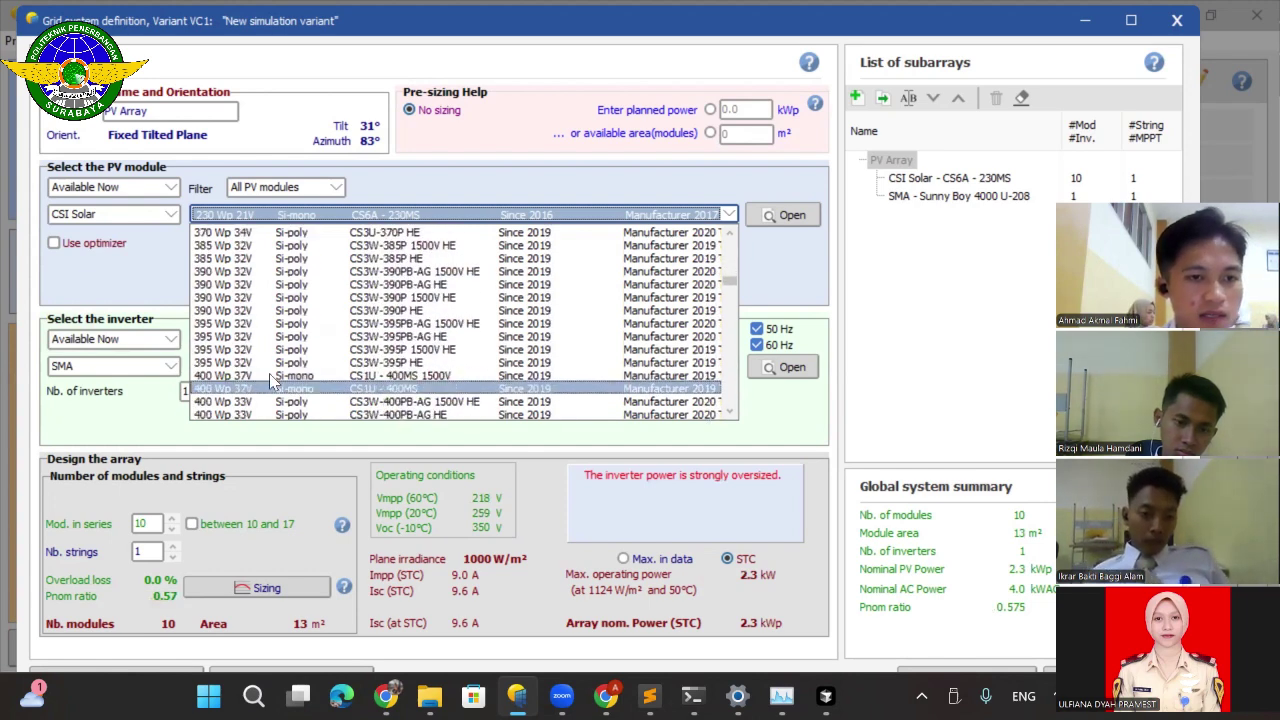
pyautogui.click(265, 362)
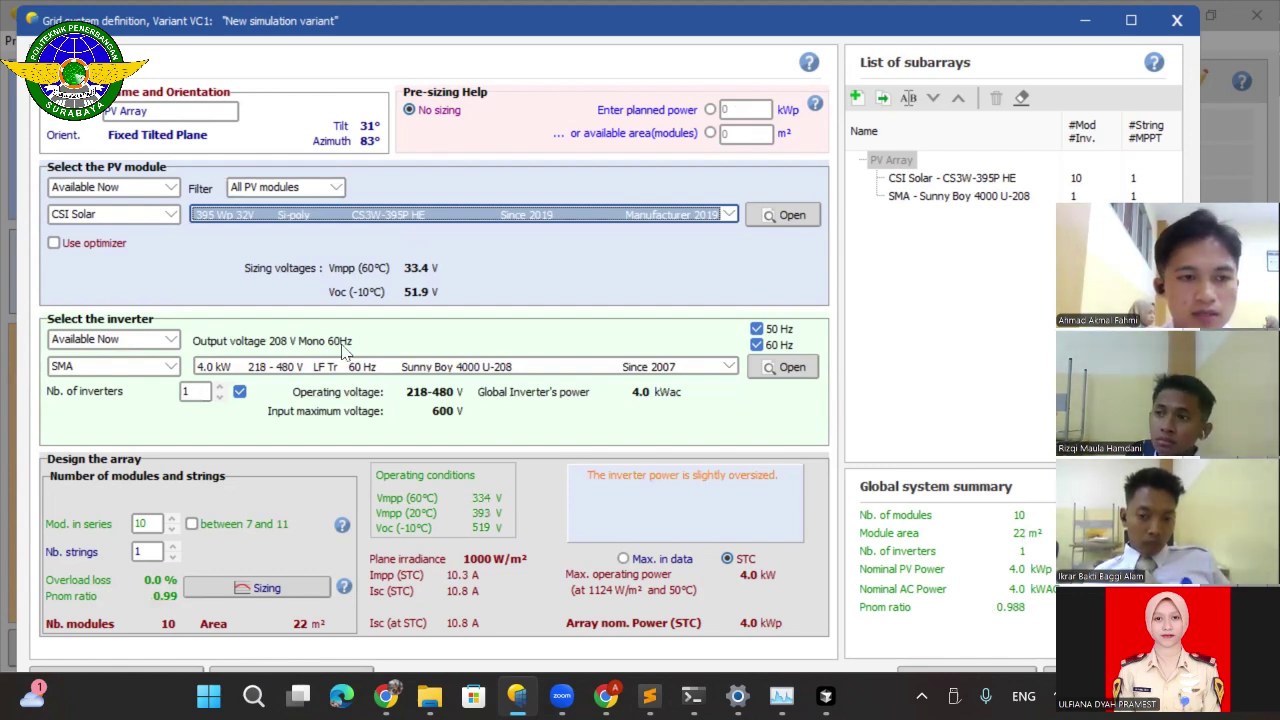
# Review the available inverter manufacturers and SMA models, keeping the 4.0 kW Sunny Boy 4000 U-208.
pyautogui.click(118, 368)
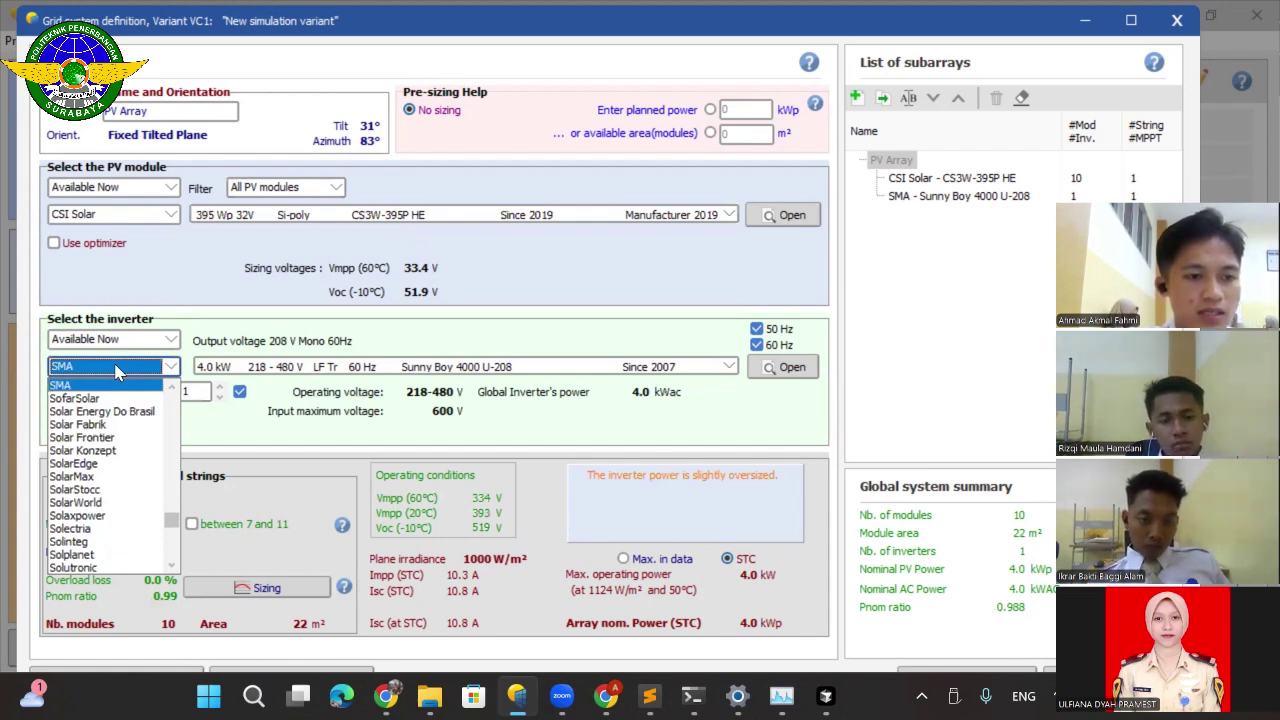
pyautogui.click(118, 368)
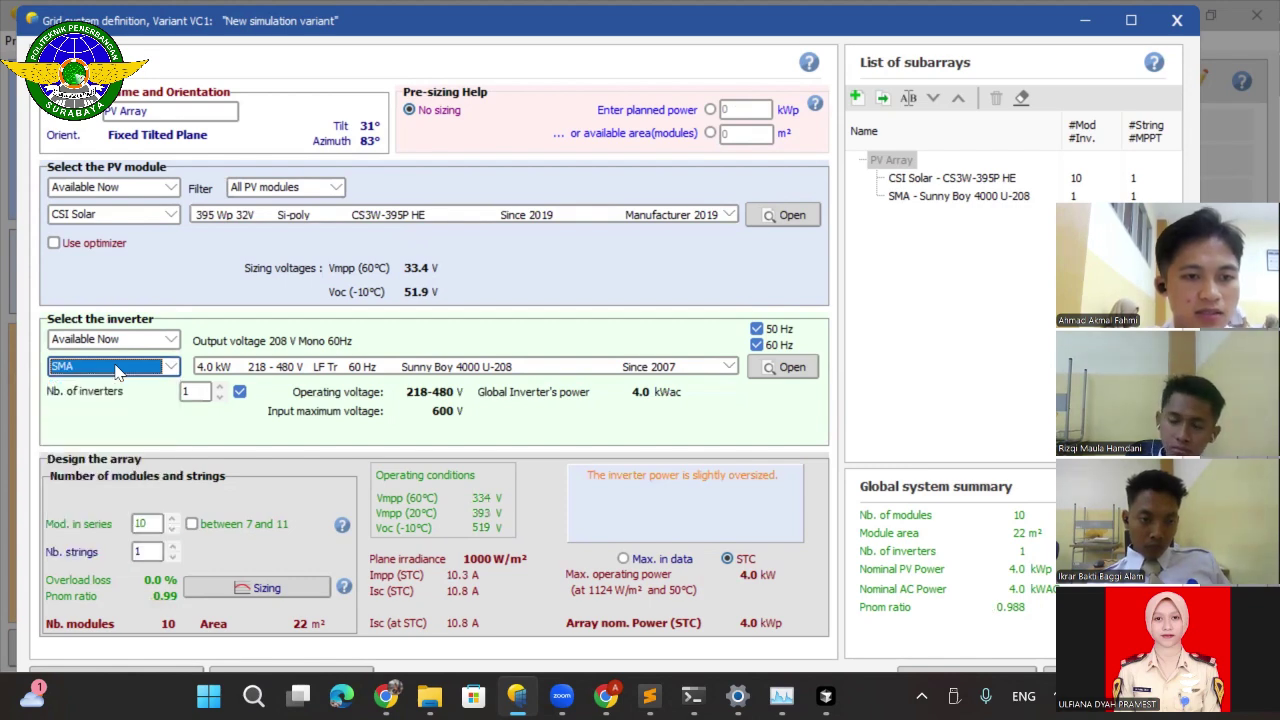
pyautogui.click(218, 369)
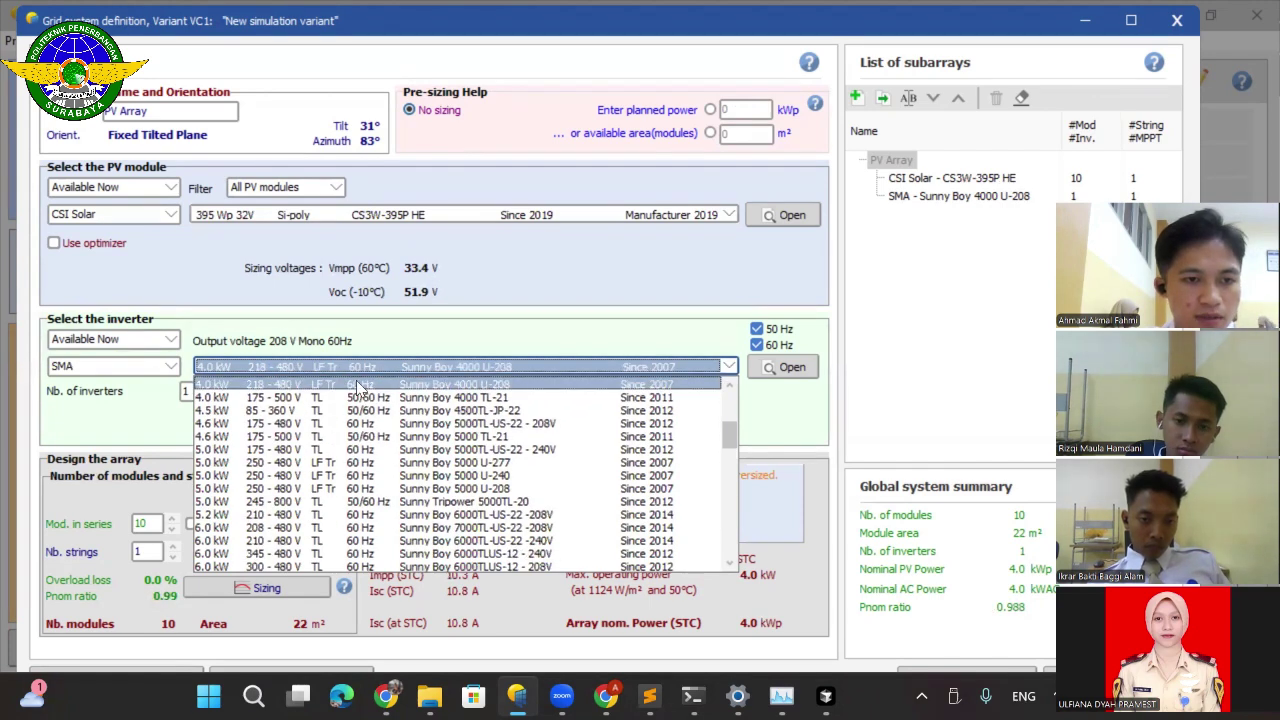
pyautogui.scroll(1, 362, 388)
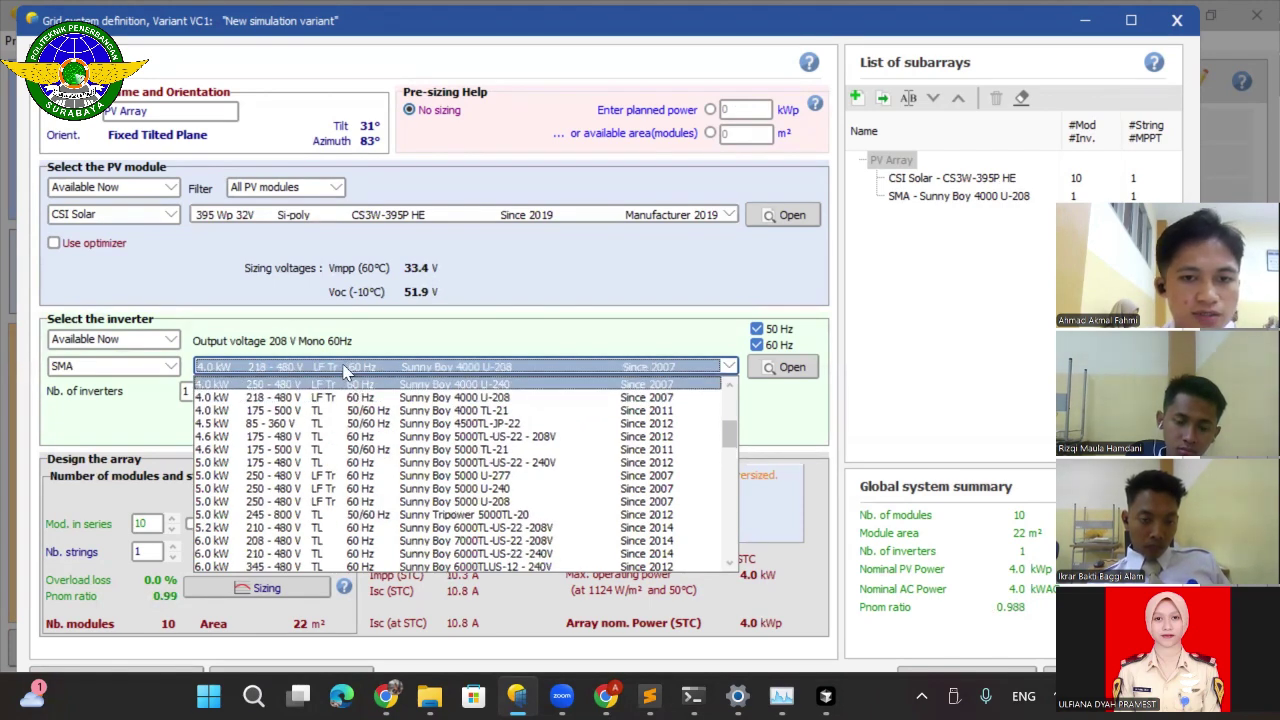
pyautogui.click(329, 369)
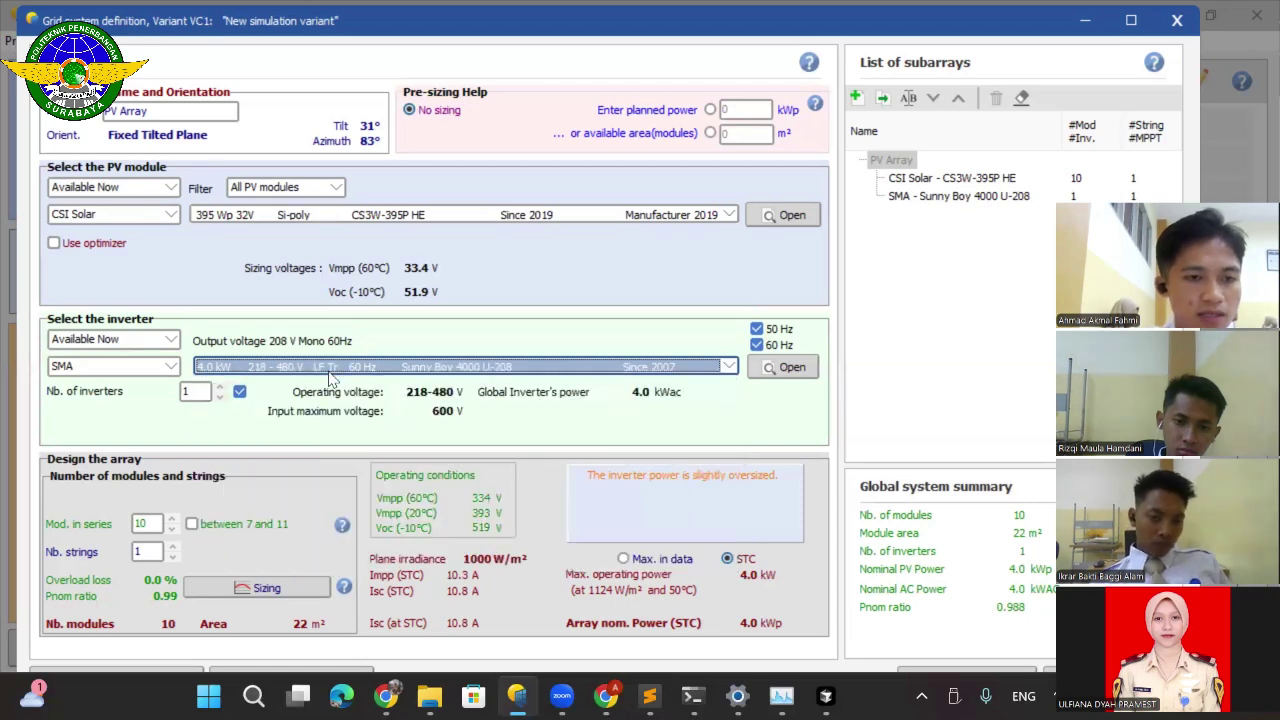
# Try two inverters for the array, and return the number of inverters to 1.
pyautogui.click(201, 391)
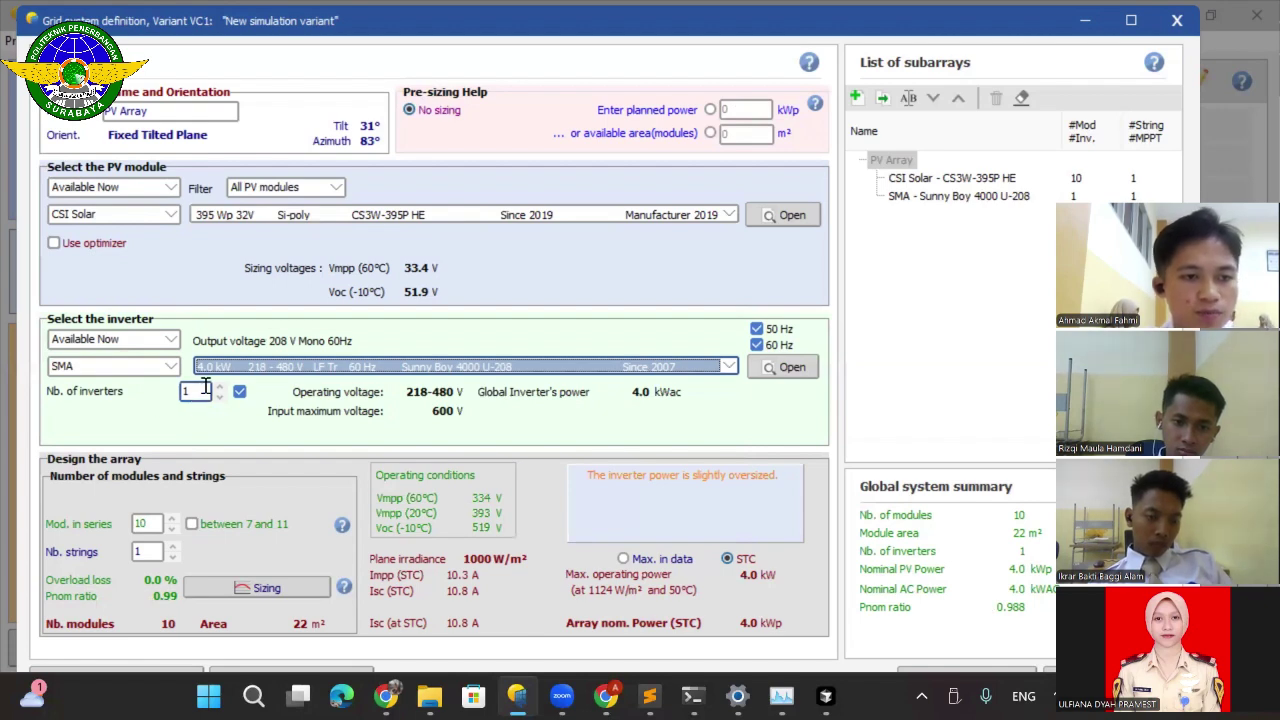
pyautogui.click(219, 388)
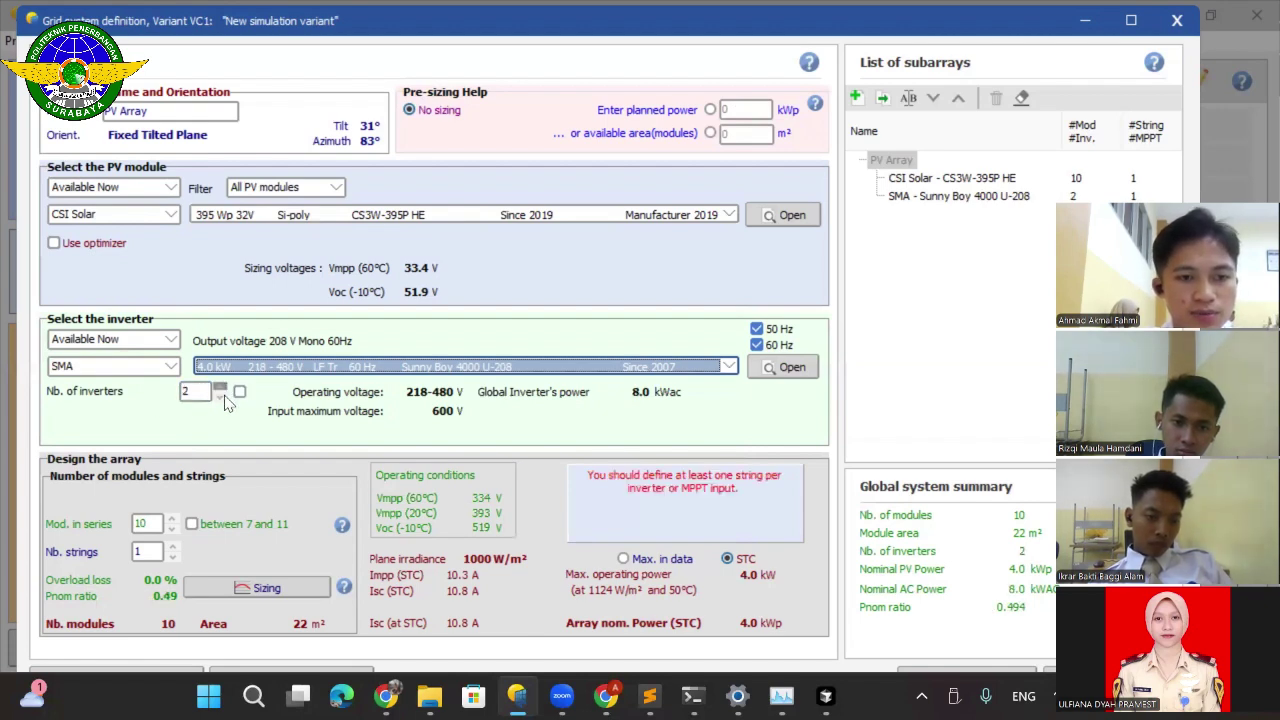
pyautogui.click(221, 388)
pyautogui.click(220, 396)
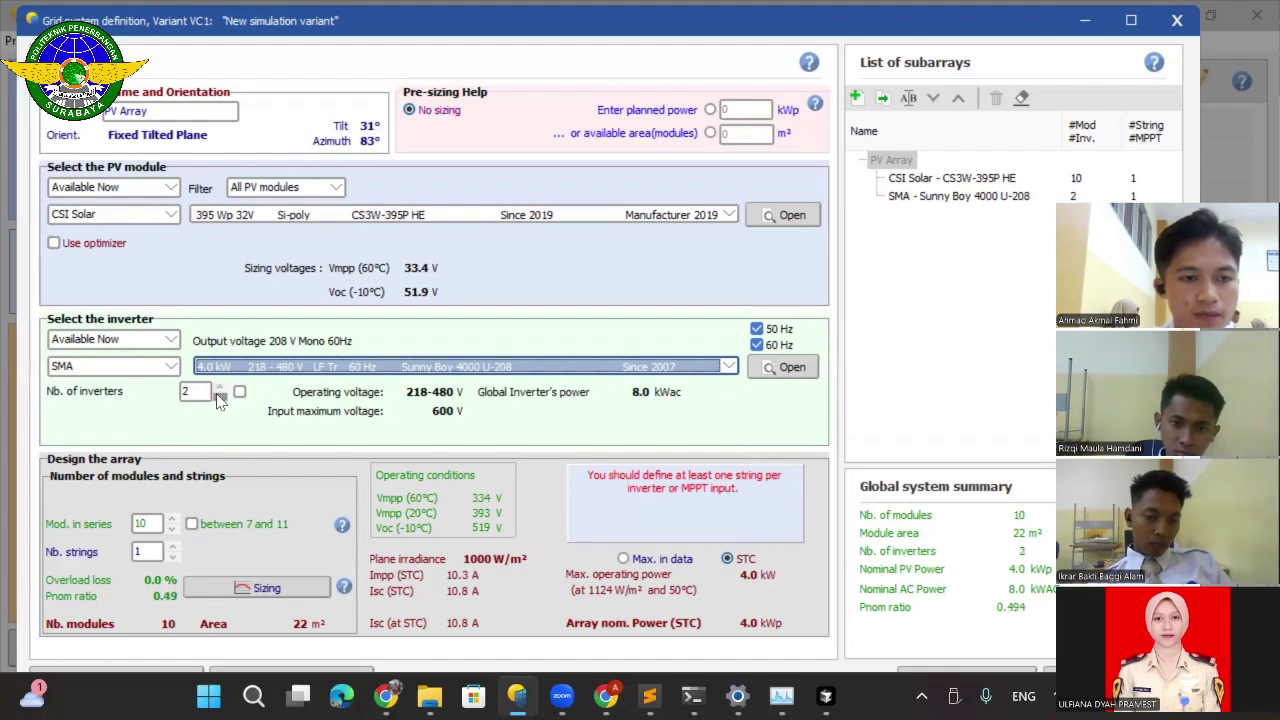
pyautogui.click(220, 396)
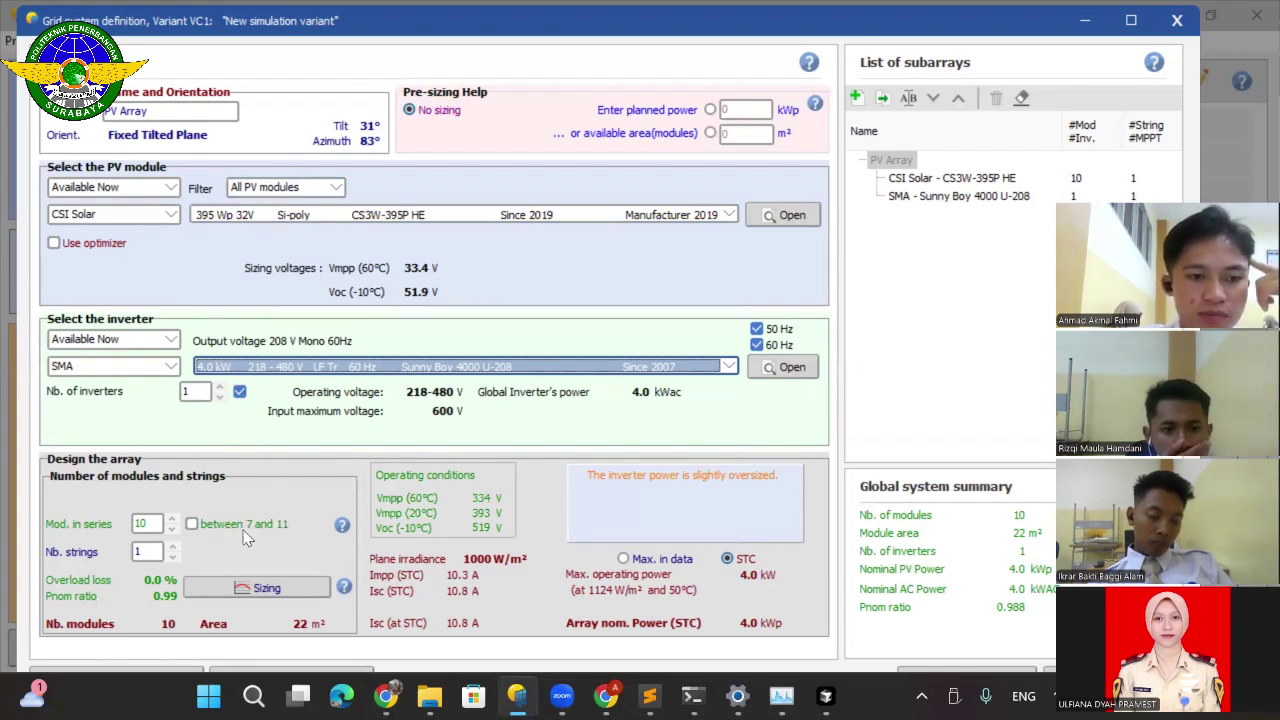
# Apply the suggested range between 7 and 11 for modules in series, and try lowering the number to 7.
pyautogui.click(191, 524)
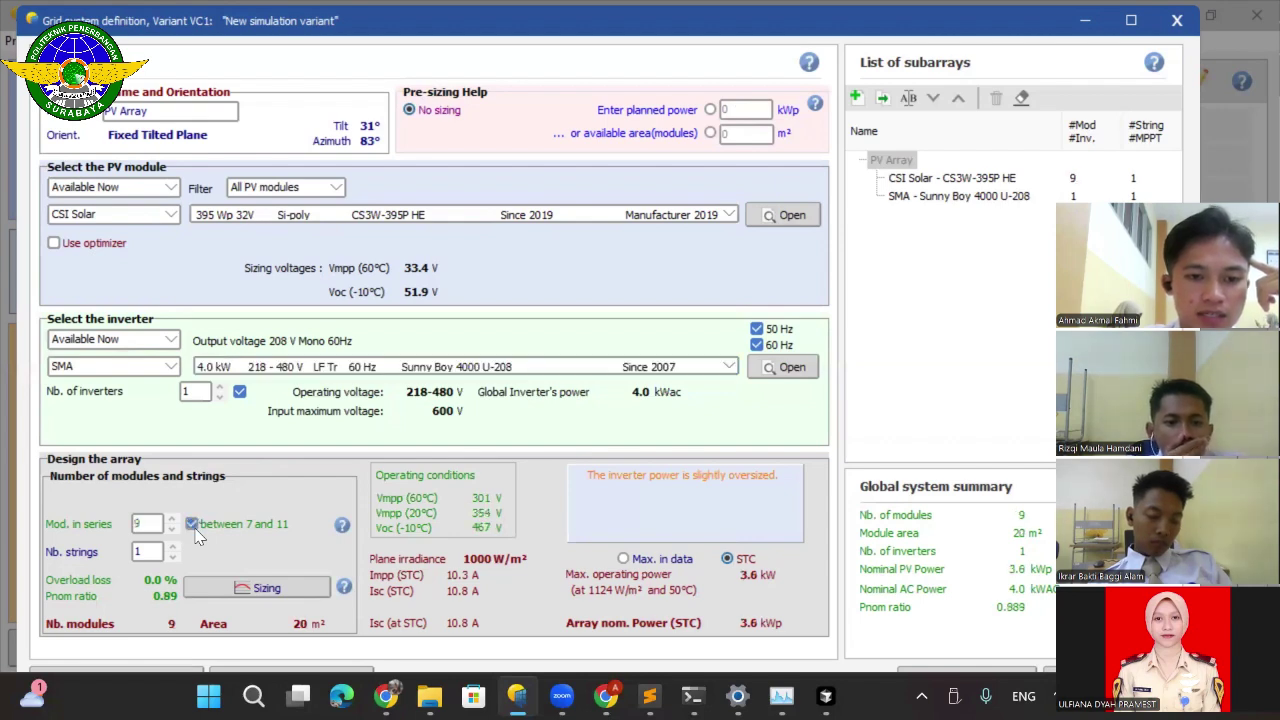
pyautogui.doubleClick(138, 524)
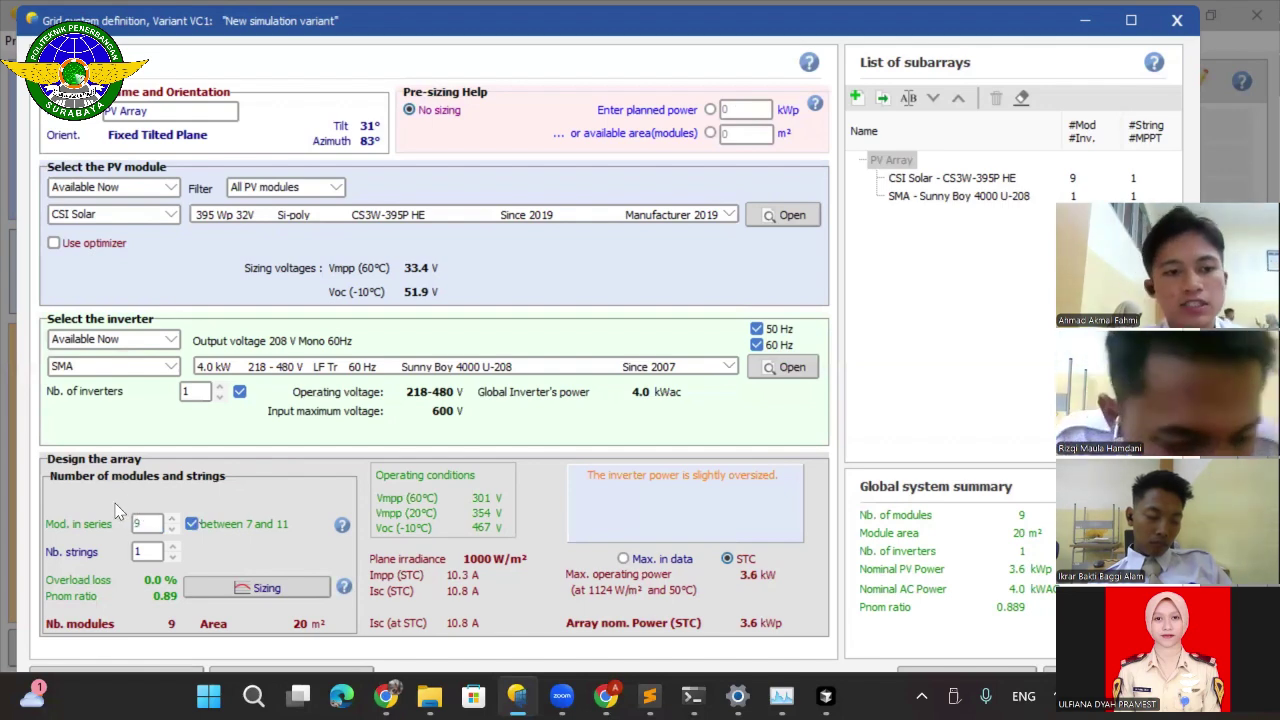
pyautogui.click(172, 530)
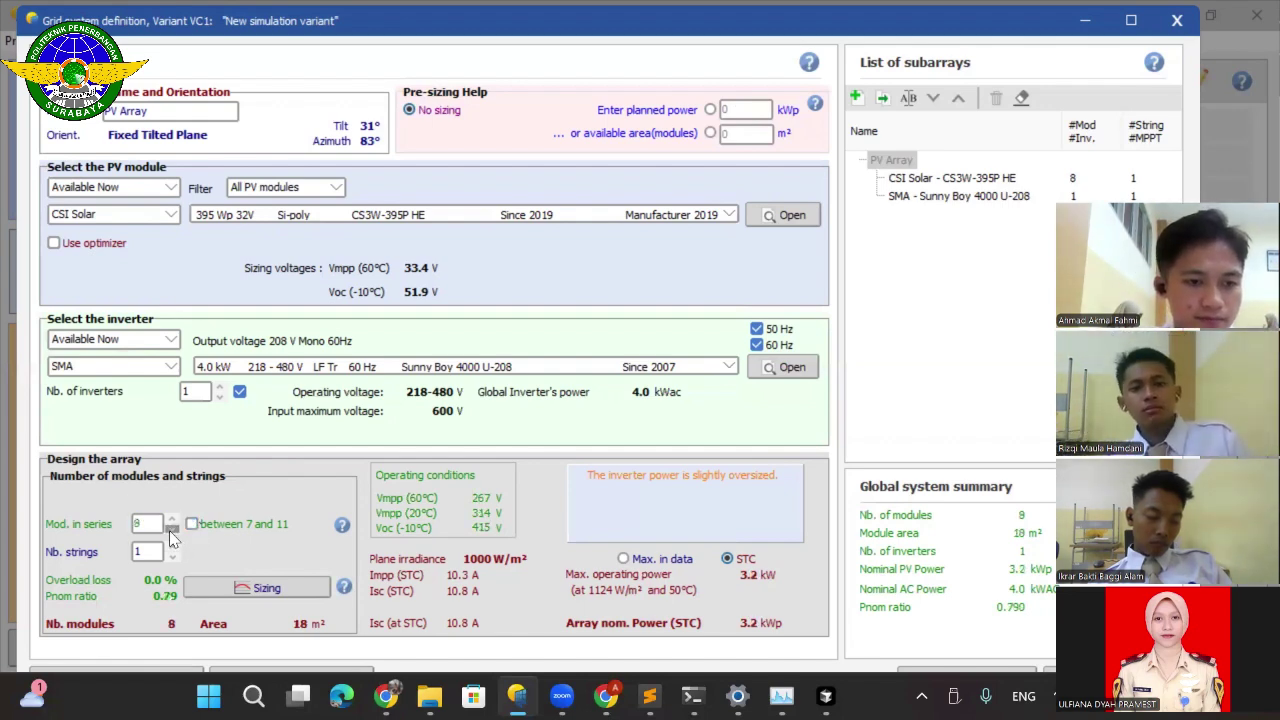
pyautogui.click(172, 530)
pyautogui.click(172, 519)
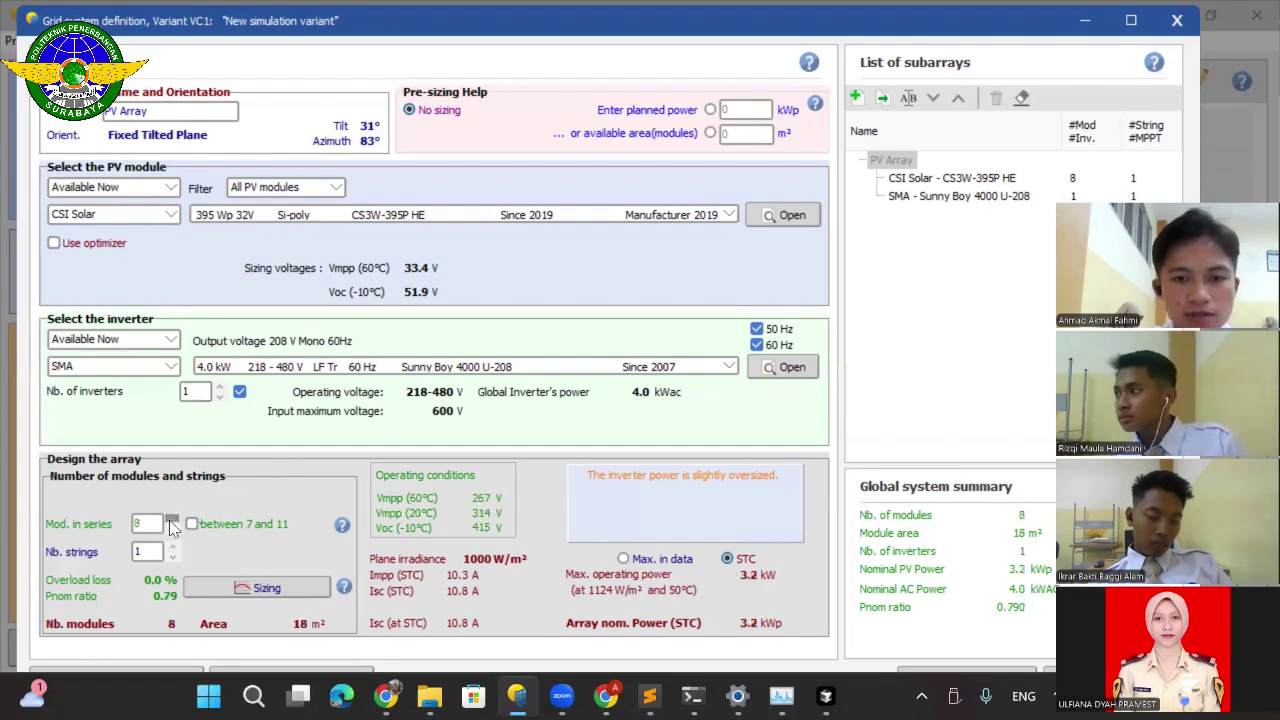
pyautogui.click(172, 519)
pyautogui.click(172, 530)
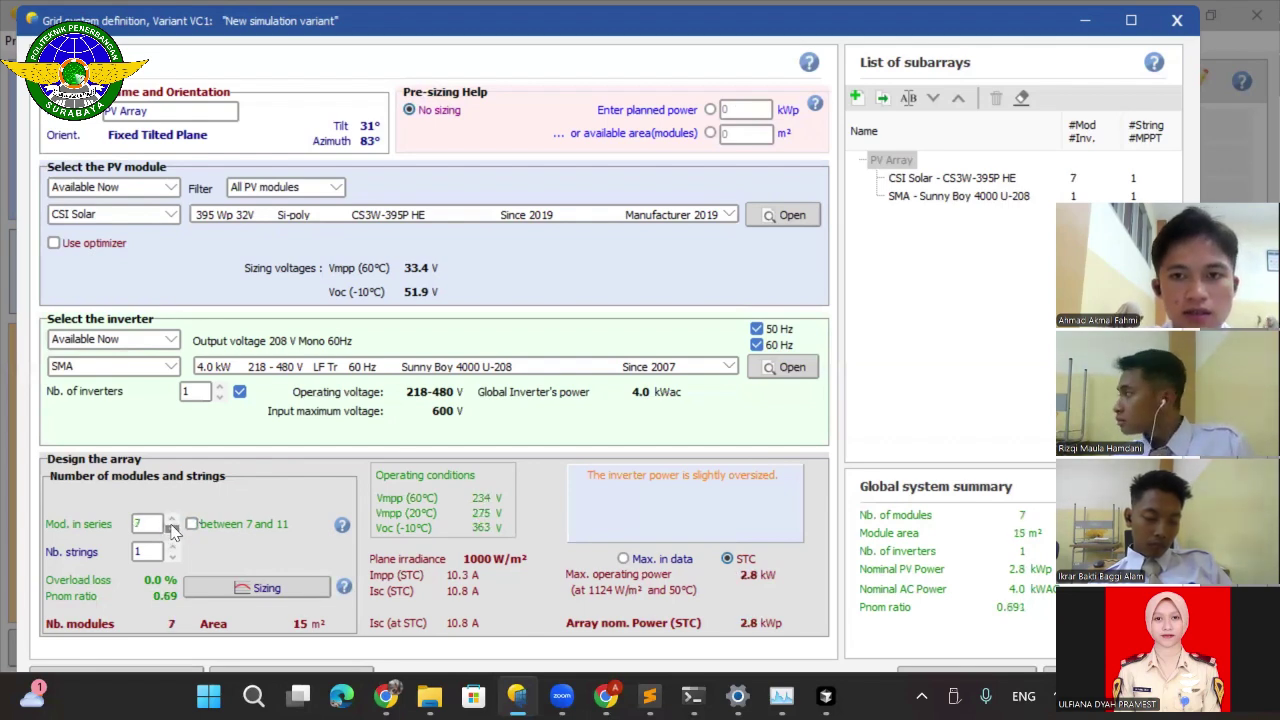
pyautogui.click(172, 530)
# Try raising the number of modules in series to 14 and check the array sizing message.
pyautogui.click(172, 519)
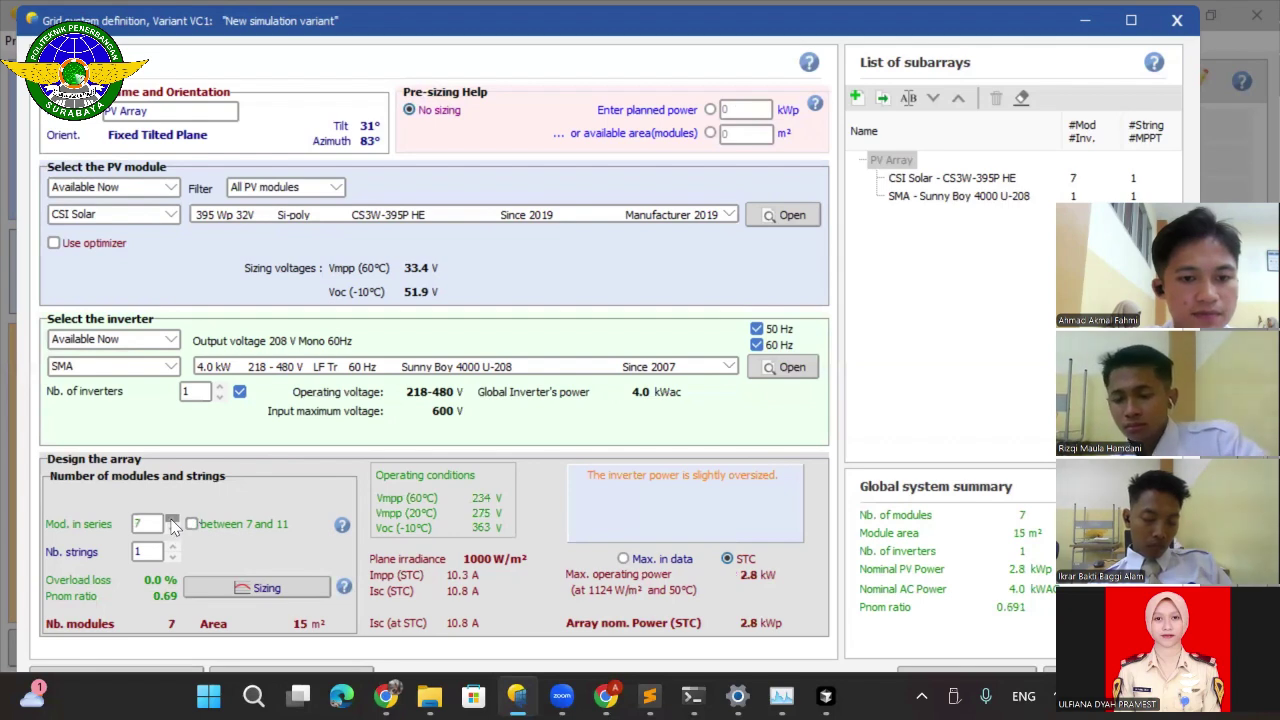
pyautogui.click(172, 519)
pyautogui.click(172, 519)
pyautogui.click(172, 519)
pyautogui.click(172, 519)
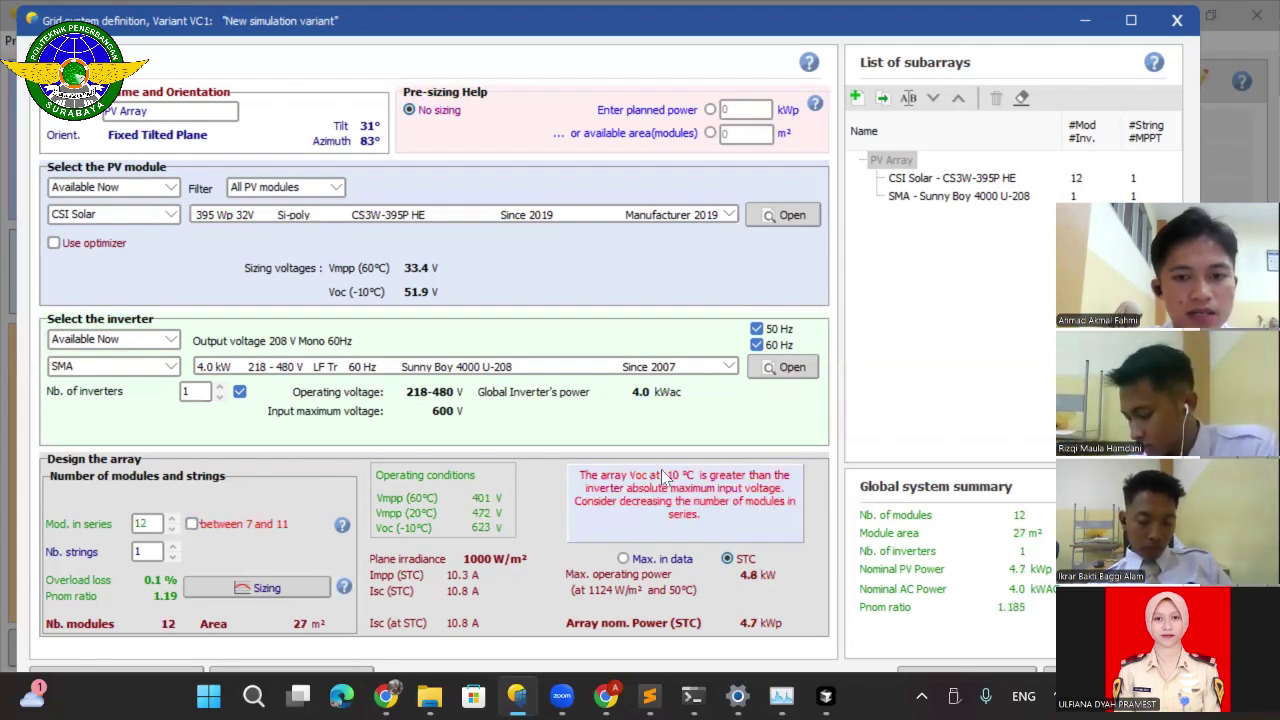
pyautogui.click(172, 520)
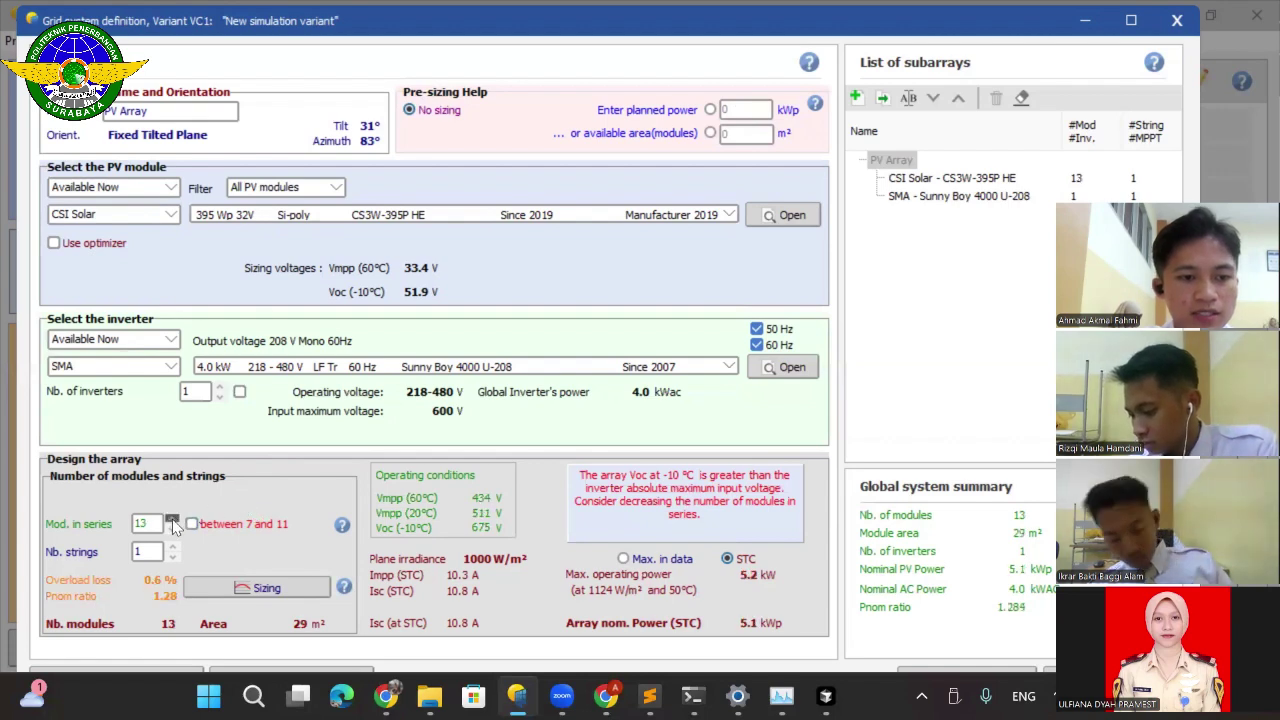
pyautogui.click(172, 520)
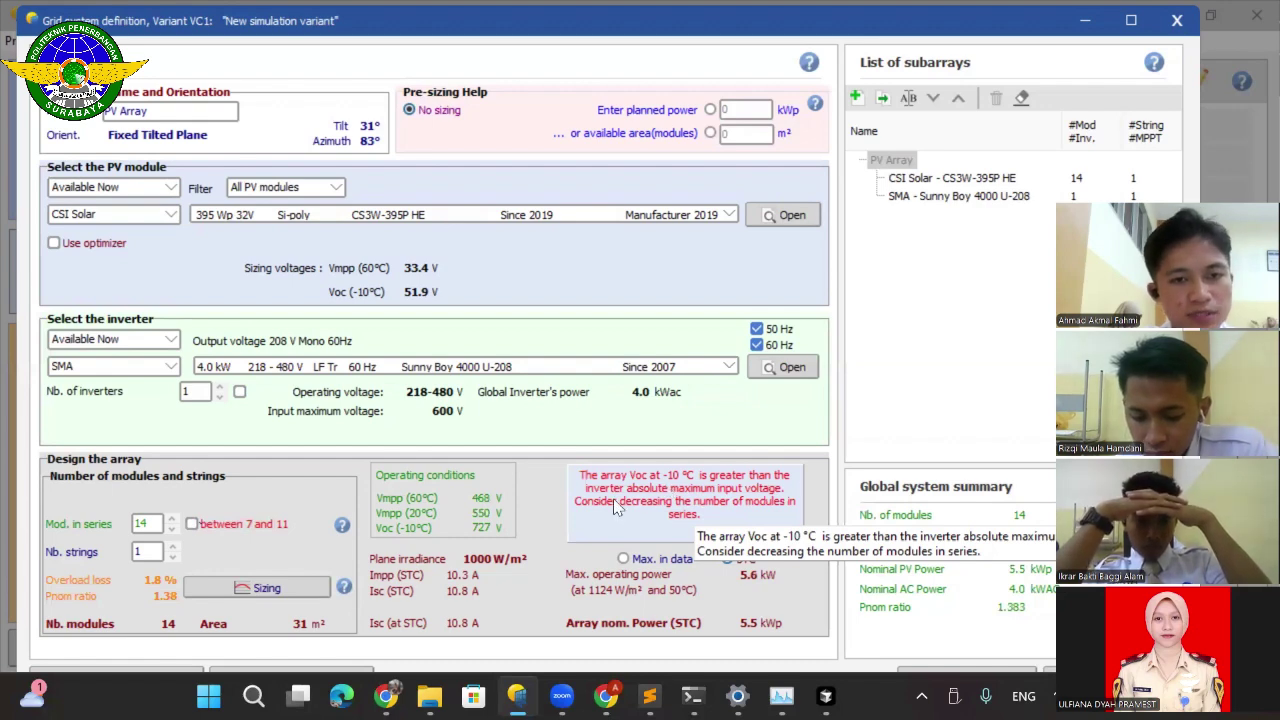
# Reduce the number of modules in series to 10.
pyautogui.click(172, 529)
pyautogui.click(172, 529)
pyautogui.click(172, 529)
pyautogui.click(172, 529)
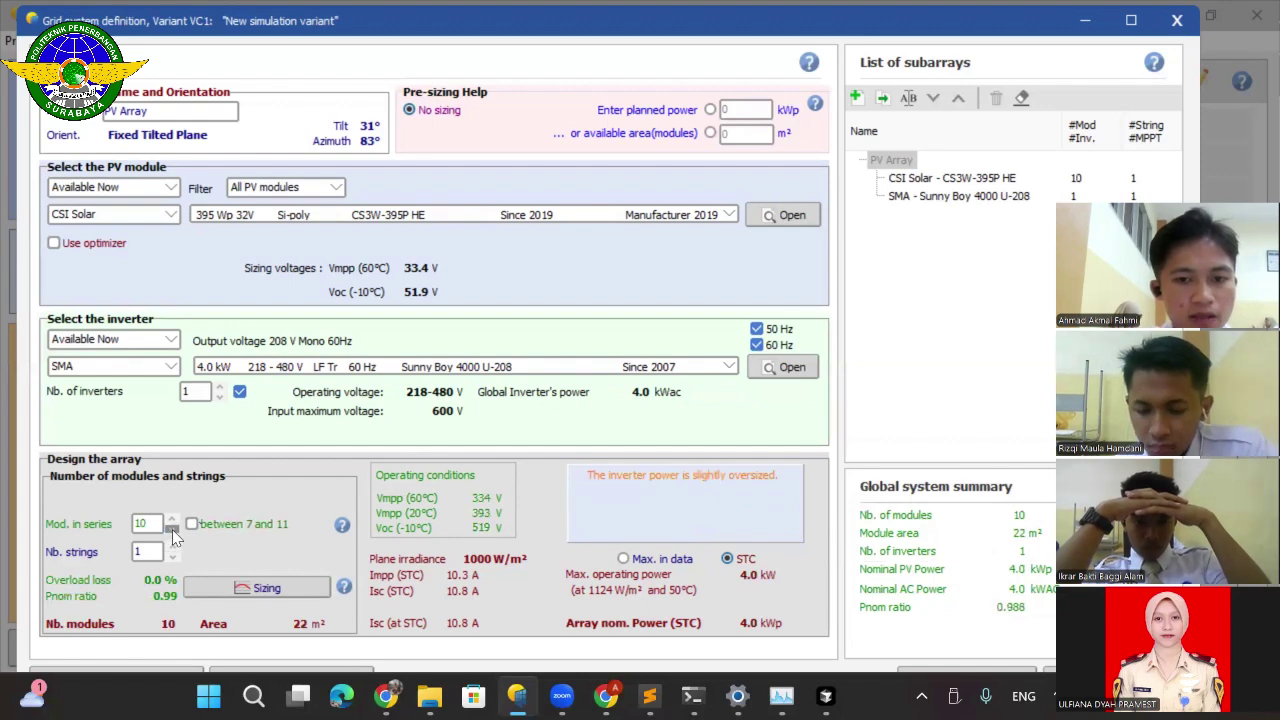
# Set the number of modules in series to 7 and accept the grid system definition, dismissing the inverter warning.
pyautogui.click(172, 529)
pyautogui.click(172, 529)
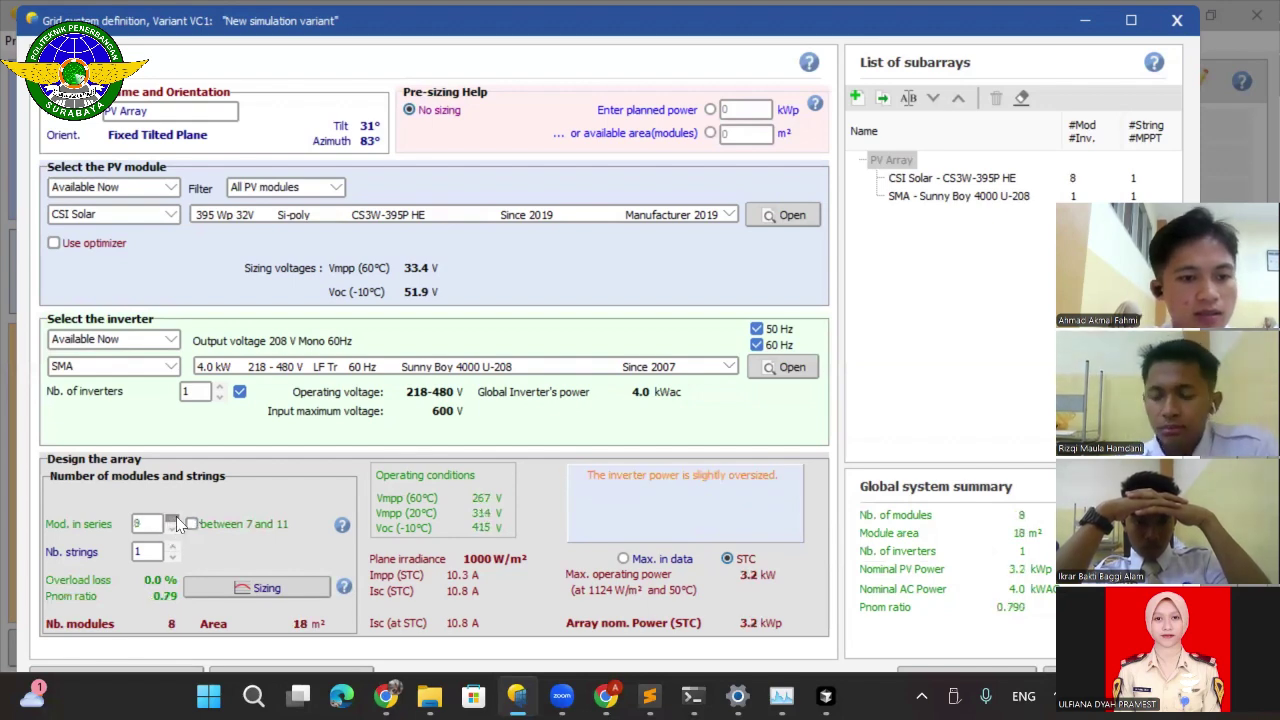
pyautogui.click(172, 529)
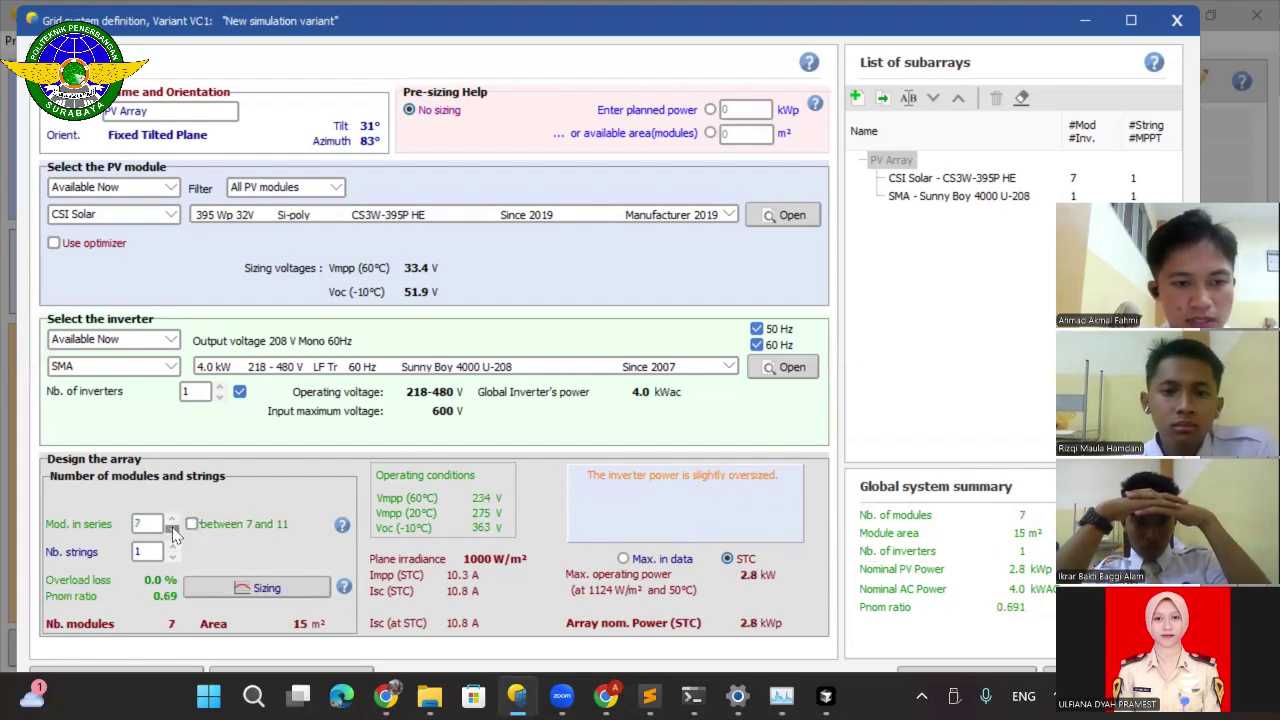
pyautogui.click(172, 529)
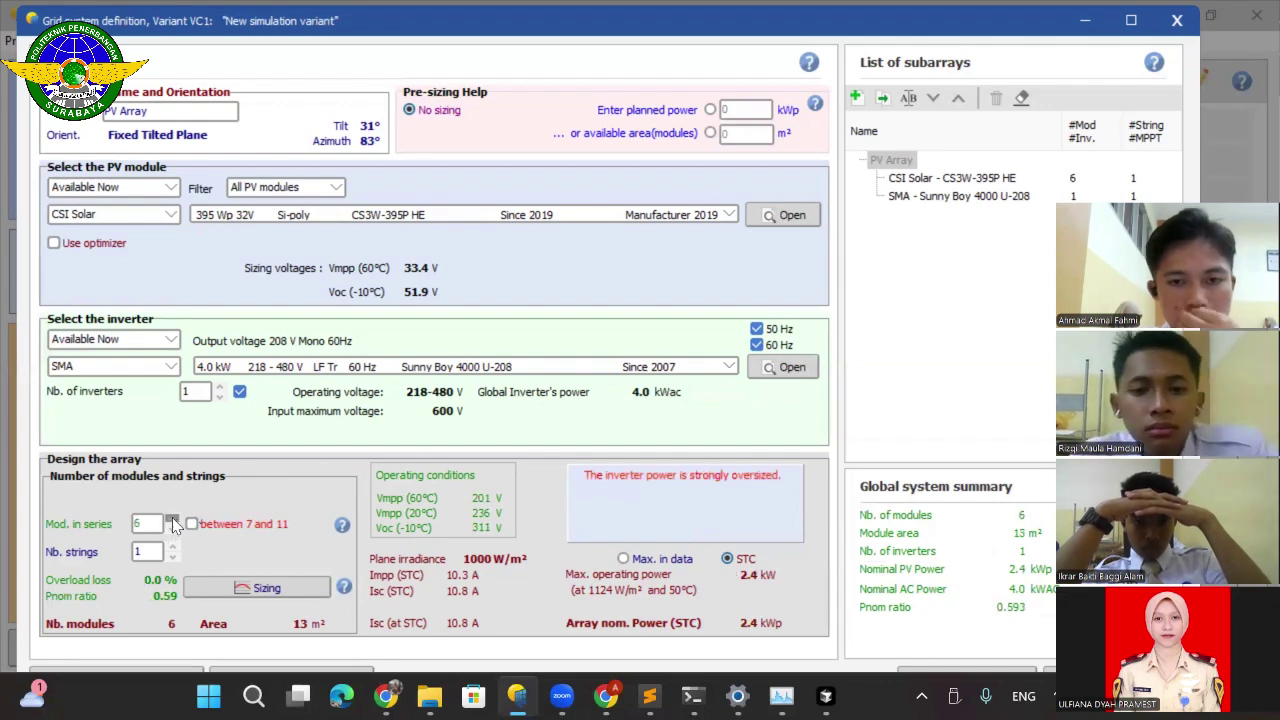
pyautogui.click(172, 519)
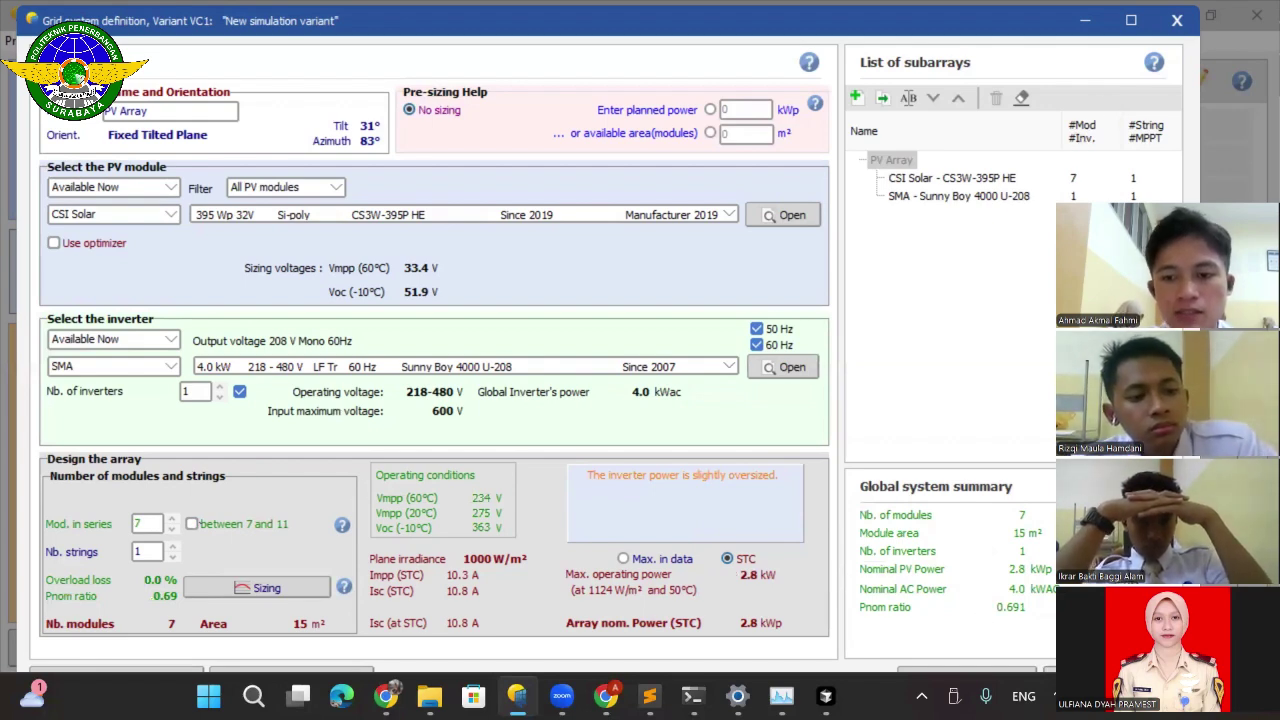
pyautogui.click(1055, 670)
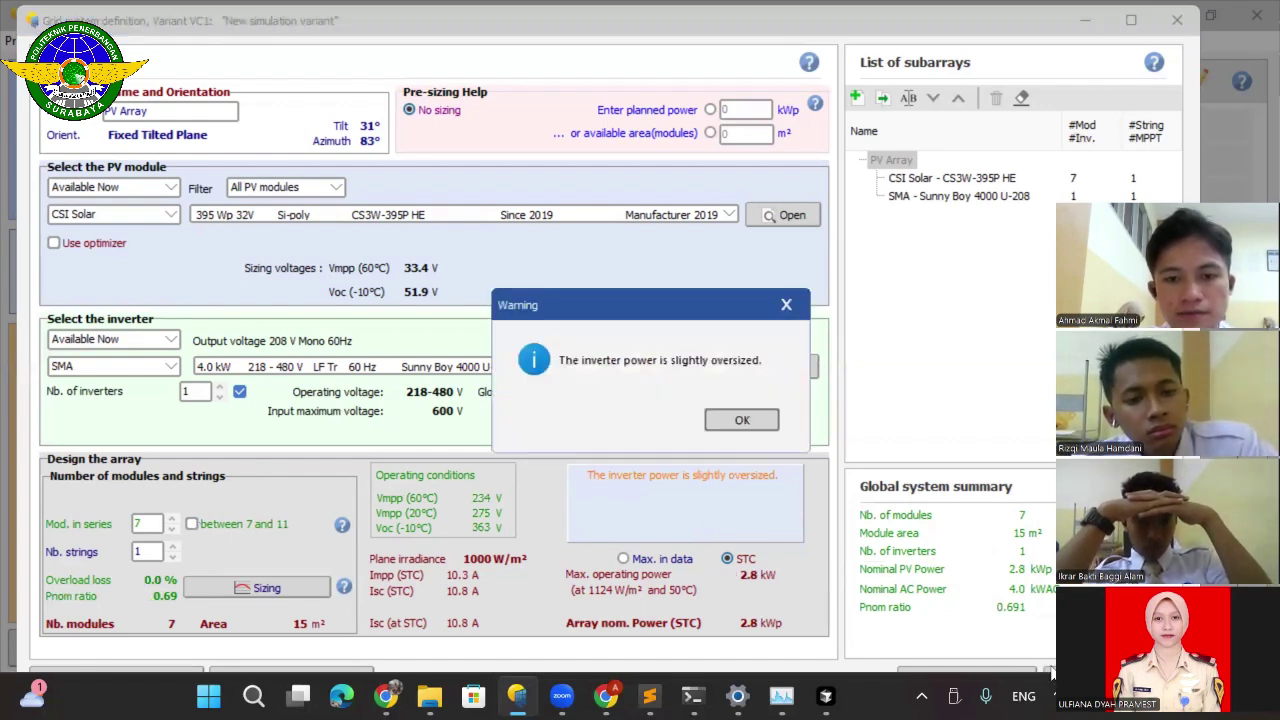
pyautogui.click(769, 433)
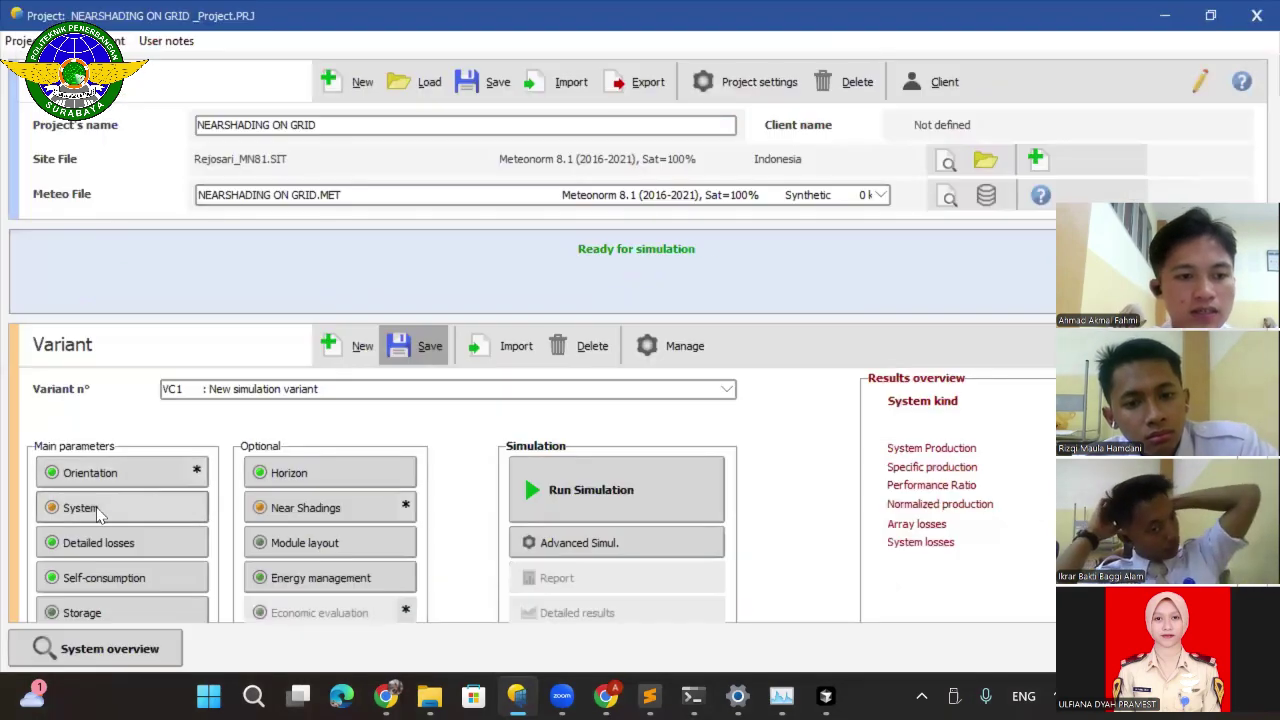
# Open the variant's self-consumption definition and review the daily household appliance consumptions under Household use.
pyautogui.moveTo(60, 506)
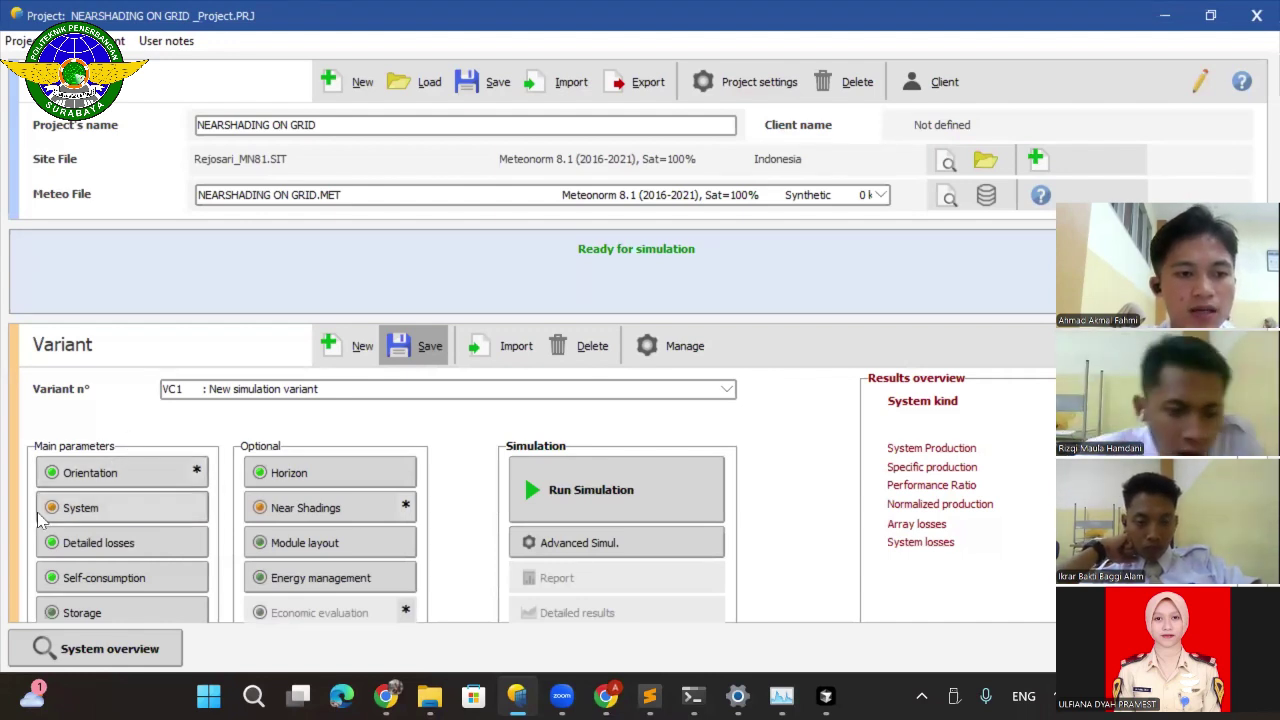
pyautogui.moveTo(48, 512)
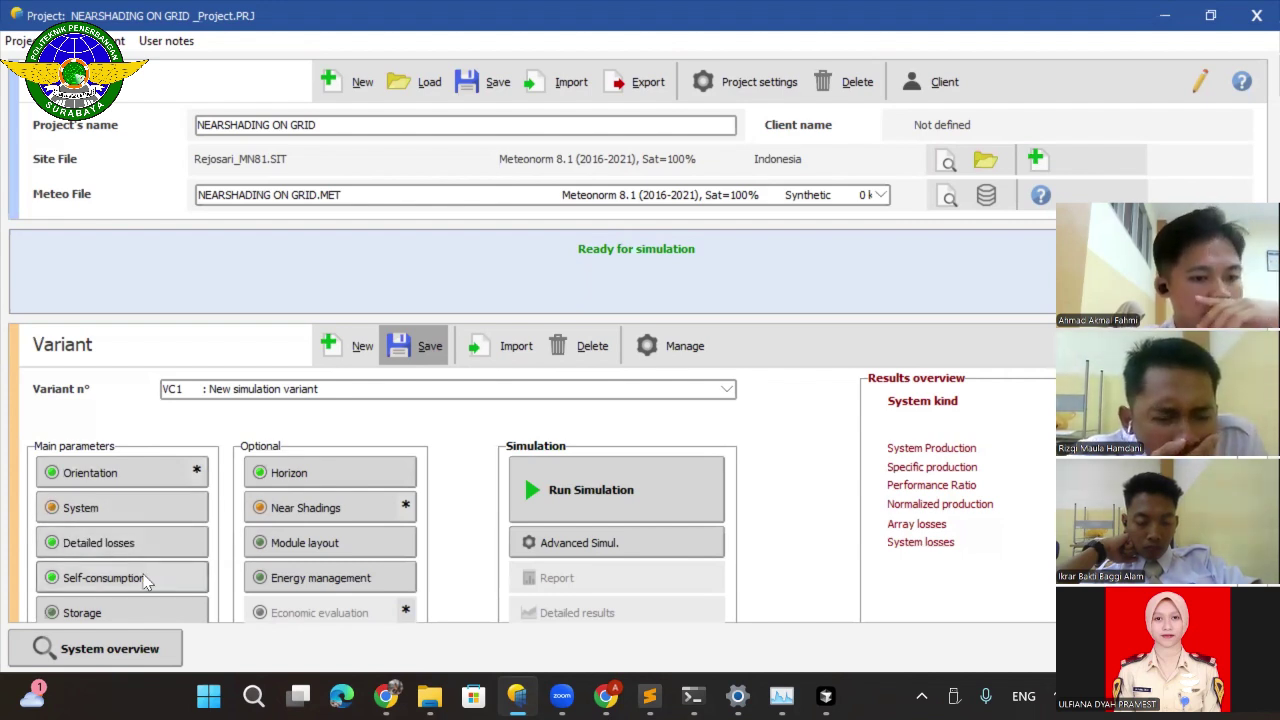
pyautogui.moveTo(144, 579)
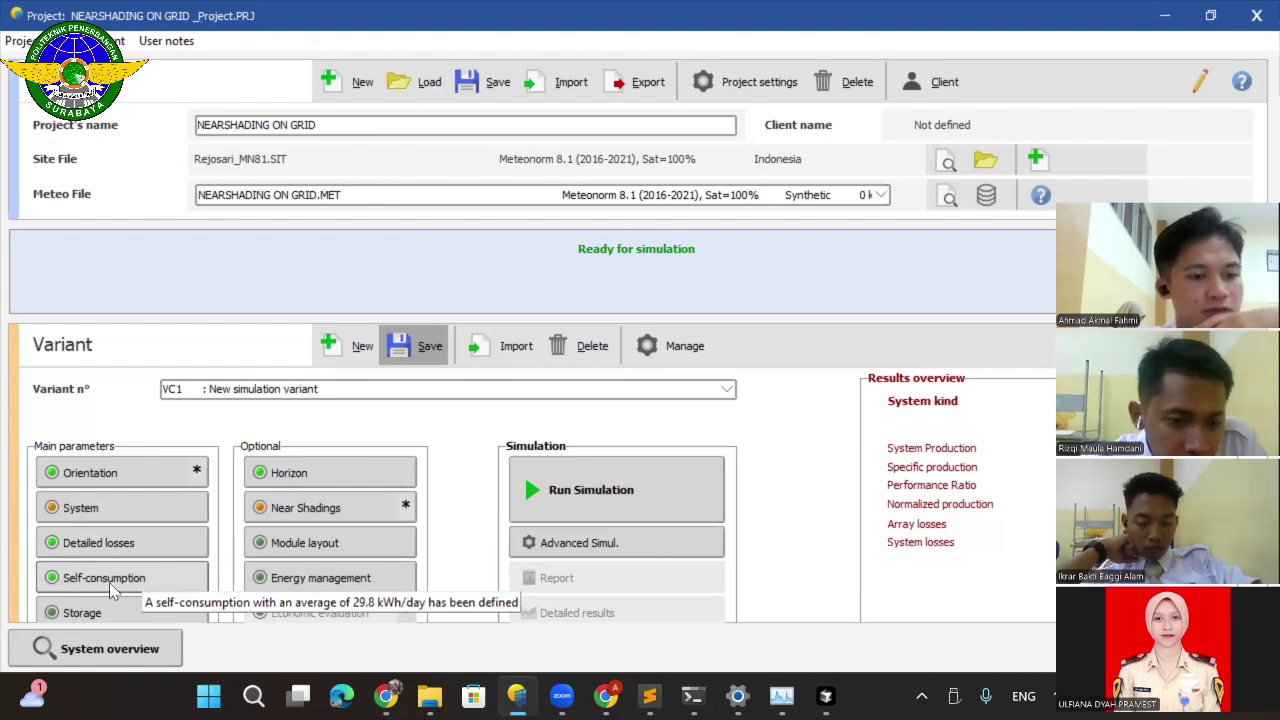
pyautogui.click(109, 582)
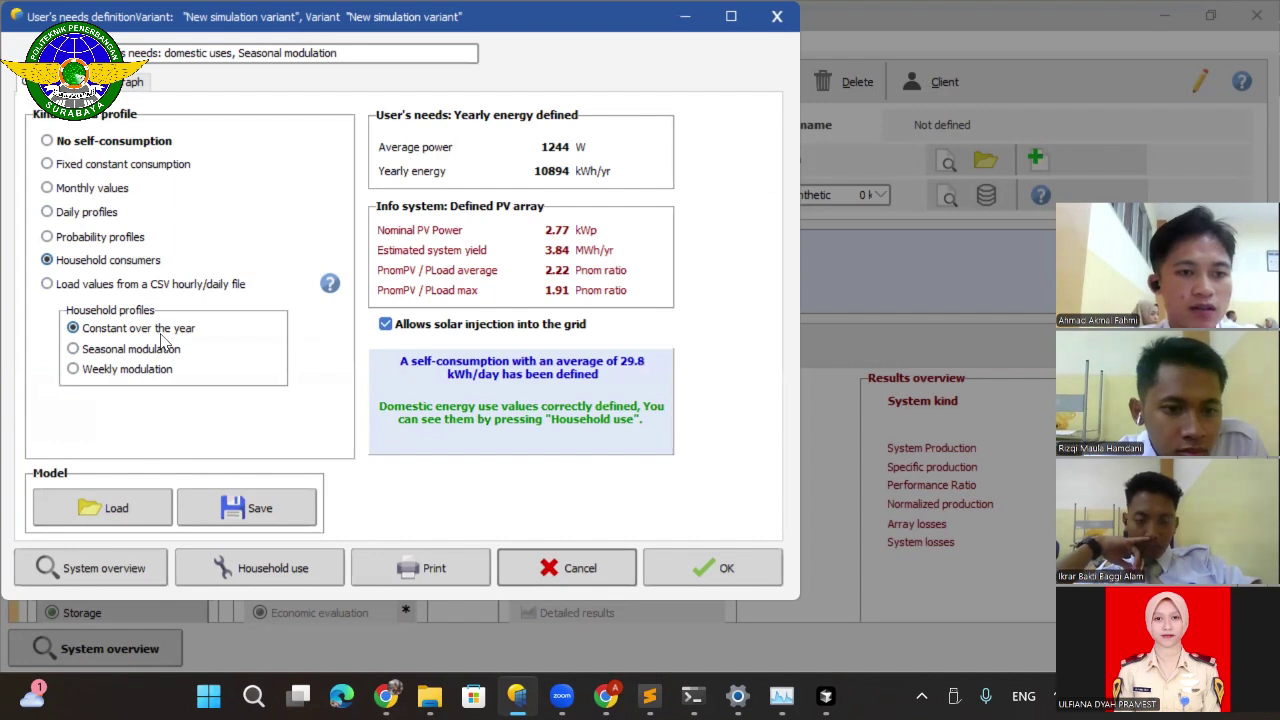
pyautogui.click(296, 583)
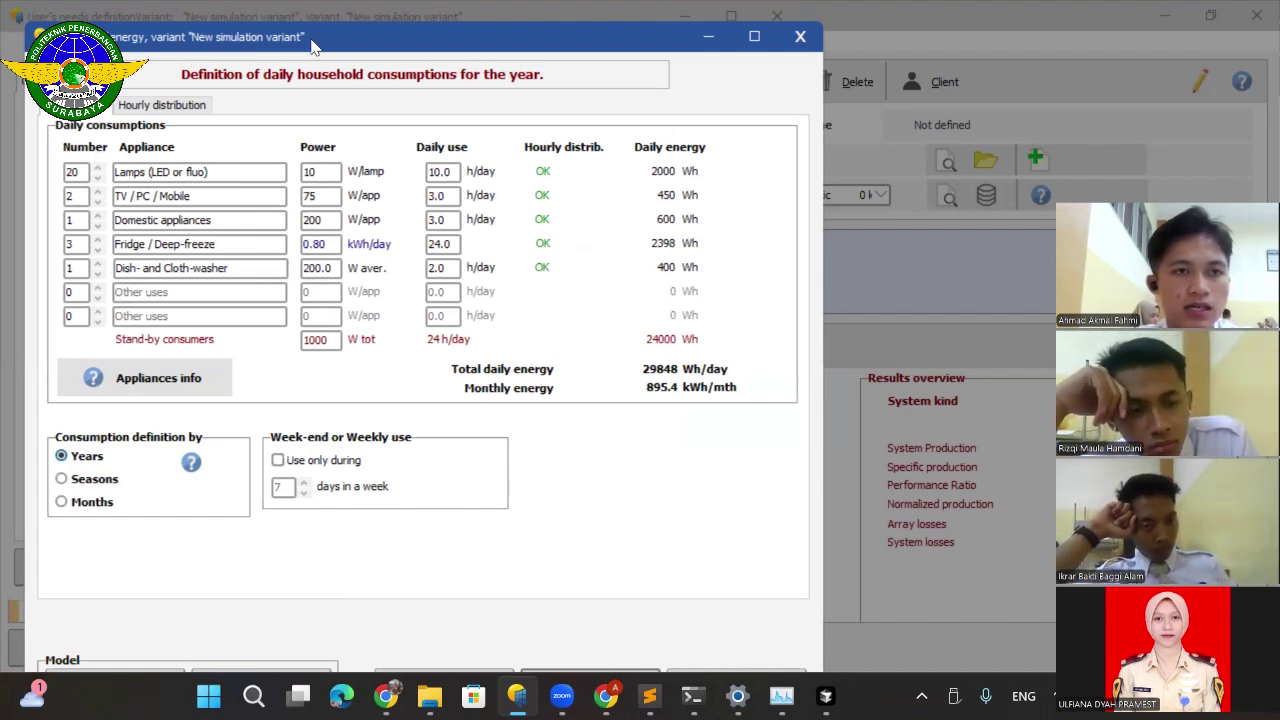
pyautogui.moveTo(313, 44); pyautogui.dragTo(305, 29)
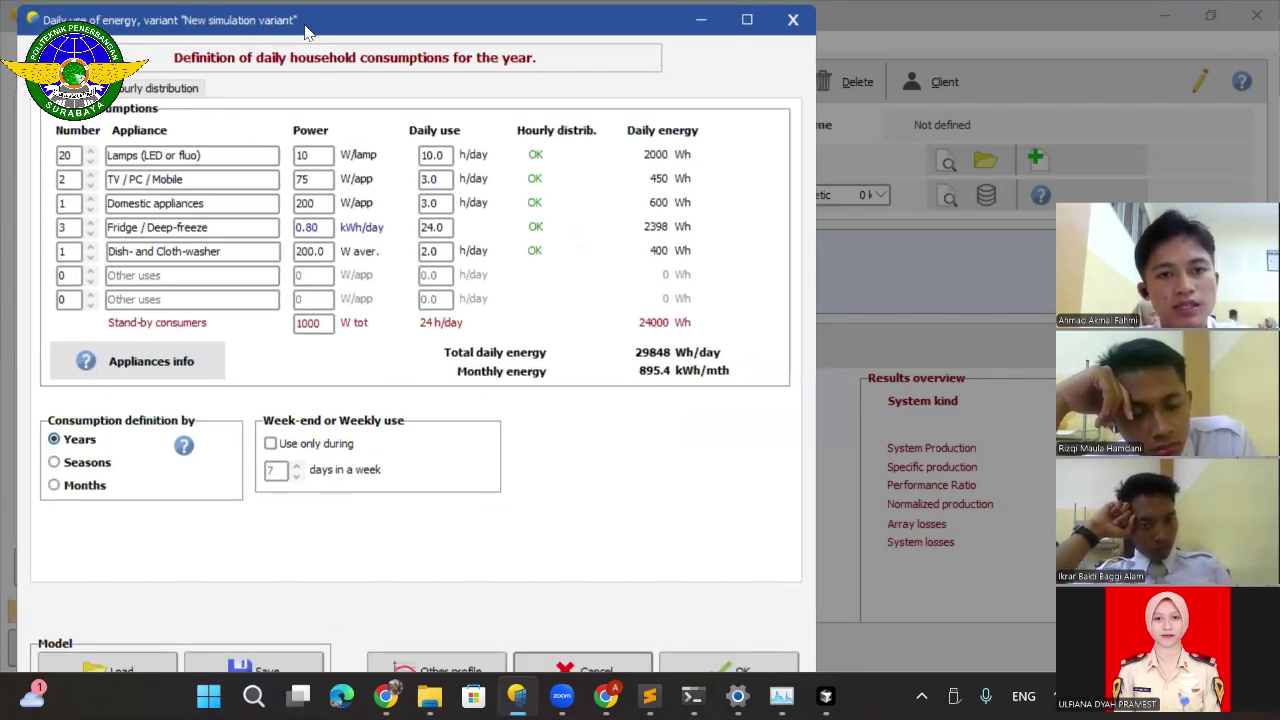
pyautogui.moveTo(305, 29); pyautogui.dragTo(306, 26)
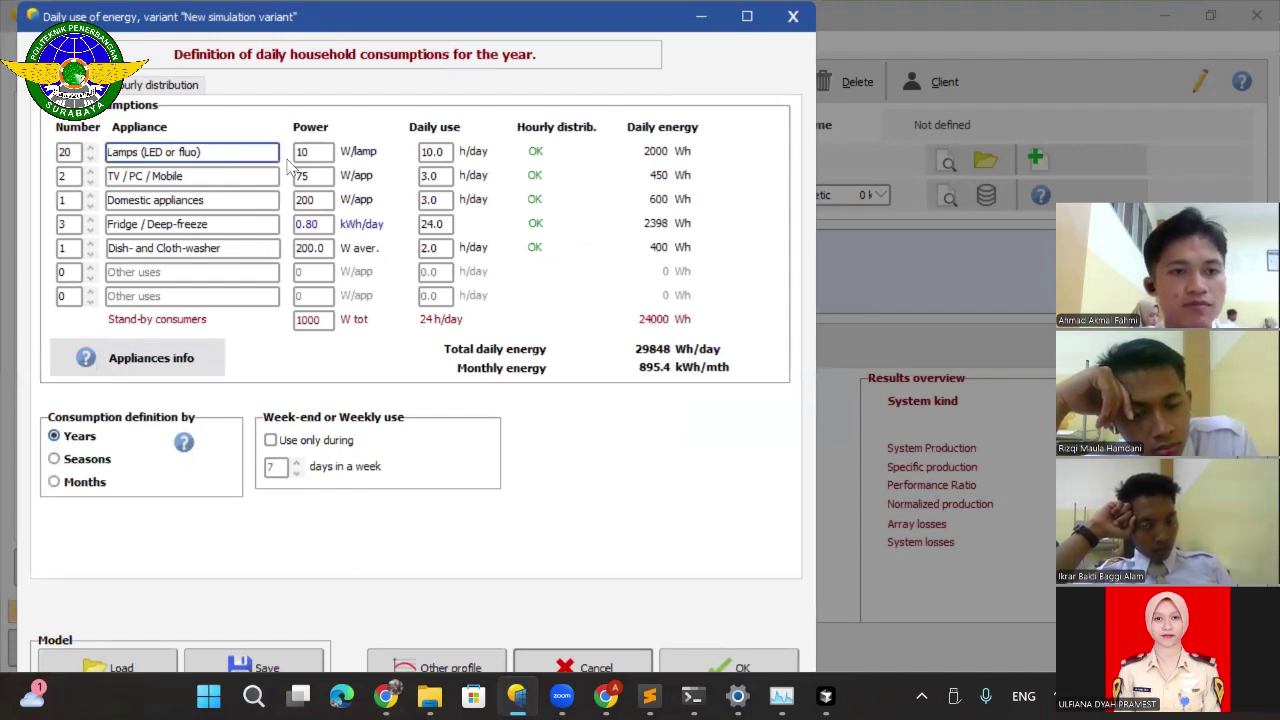
pyautogui.click(330, 157)
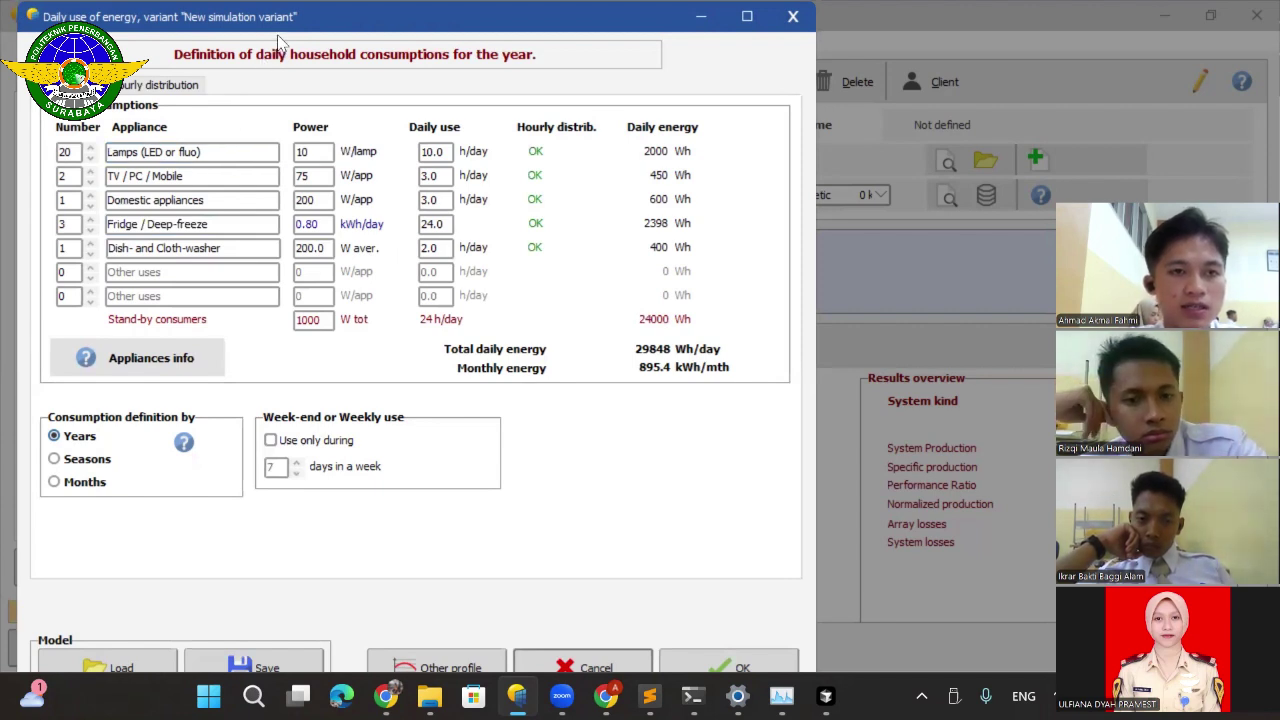
pyautogui.moveTo(282, 30); pyautogui.dragTo(285, 30)
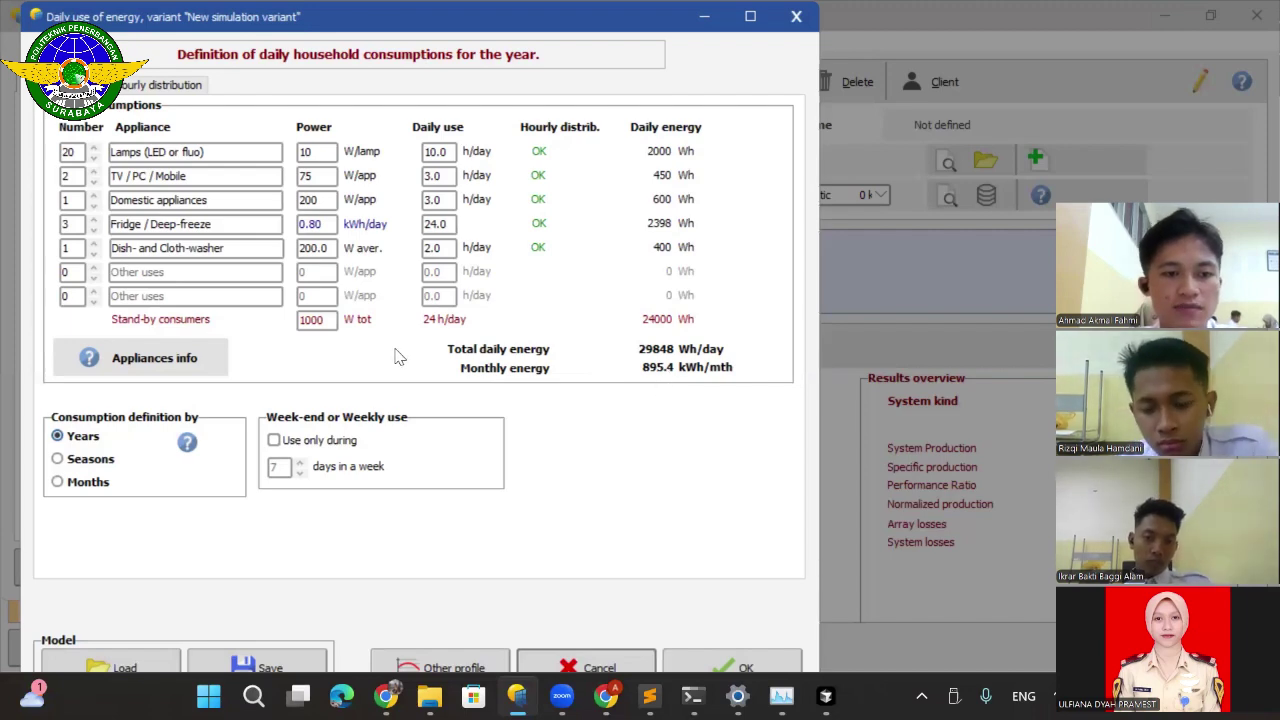
# Check the hourly distribution of the household appliances, and accept the household use and self-consumption definitions.
pyautogui.click(200, 87)
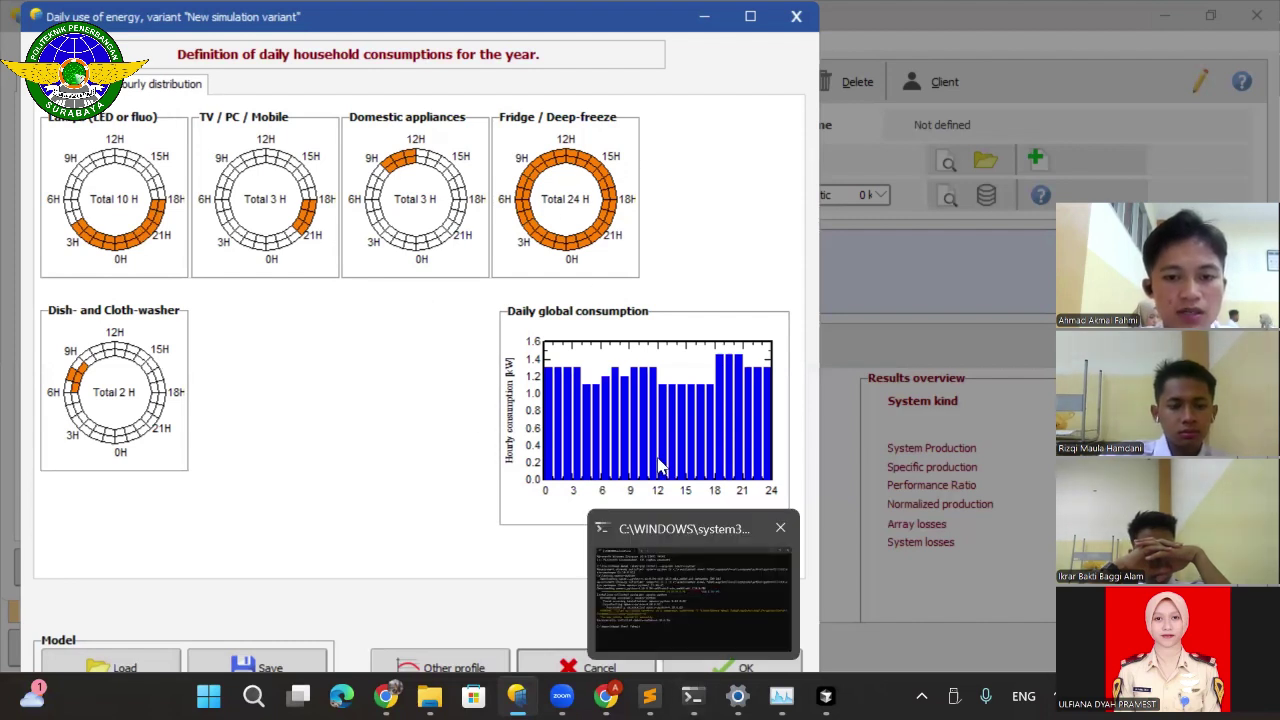
pyautogui.click(698, 652)
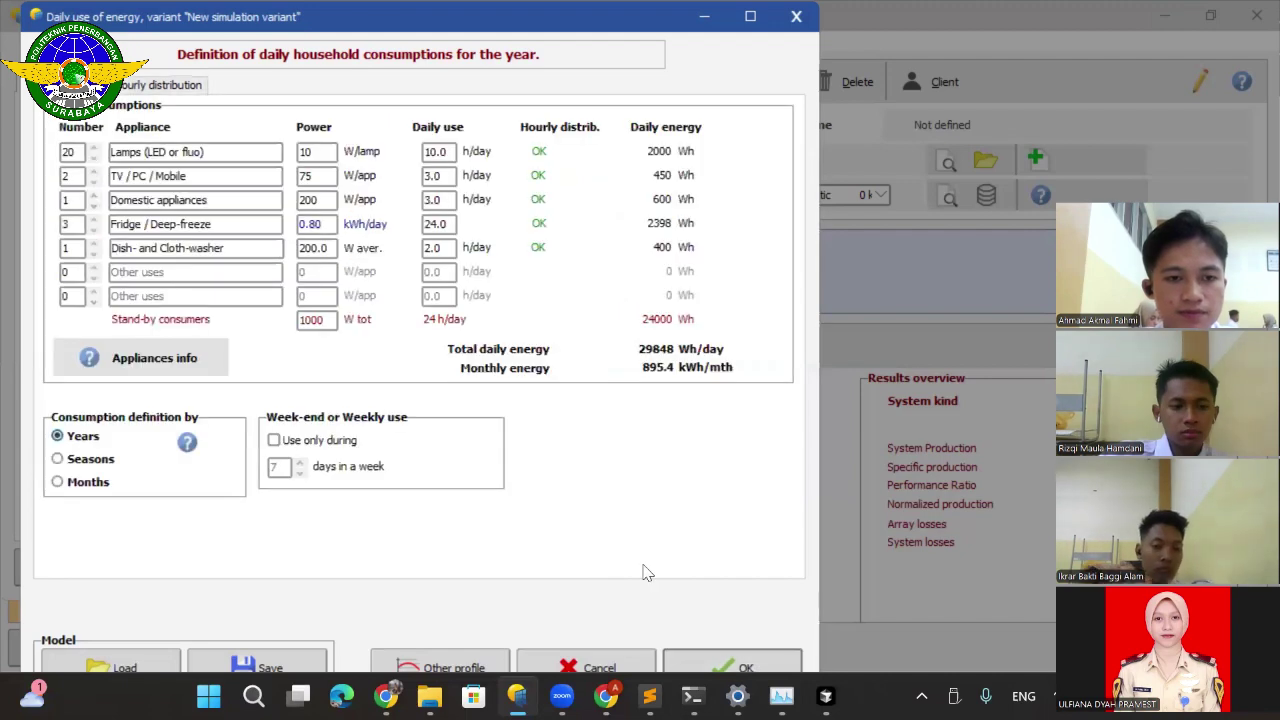
pyautogui.click(701, 651)
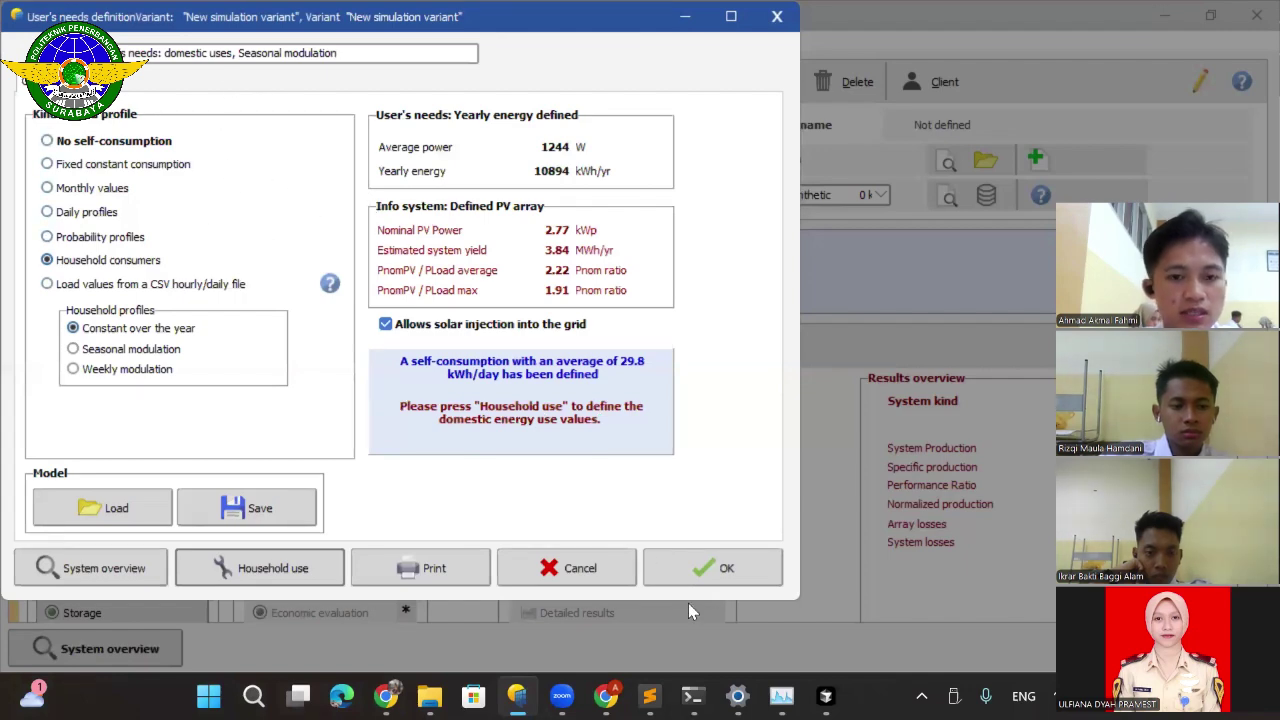
pyautogui.click(693, 576)
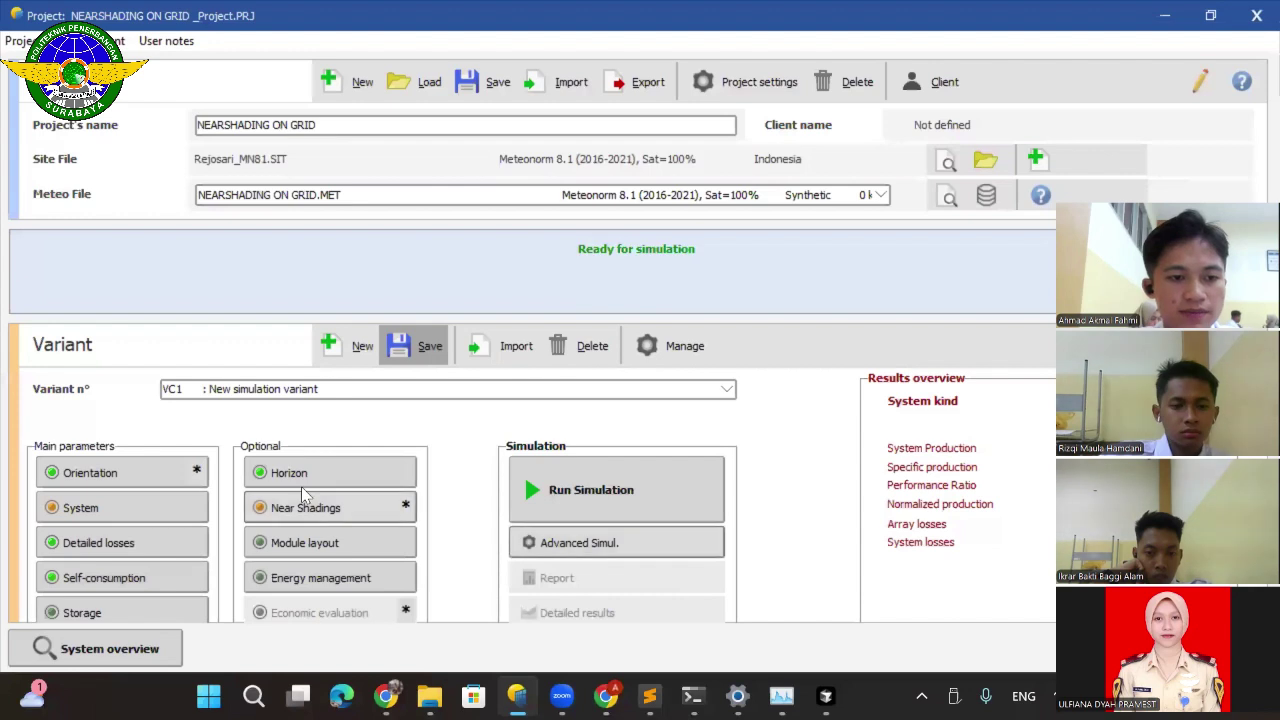
# Review the available storage strategies for the grid system and close the storage definition without choosing one.
pyautogui.doubleClick(170, 18)
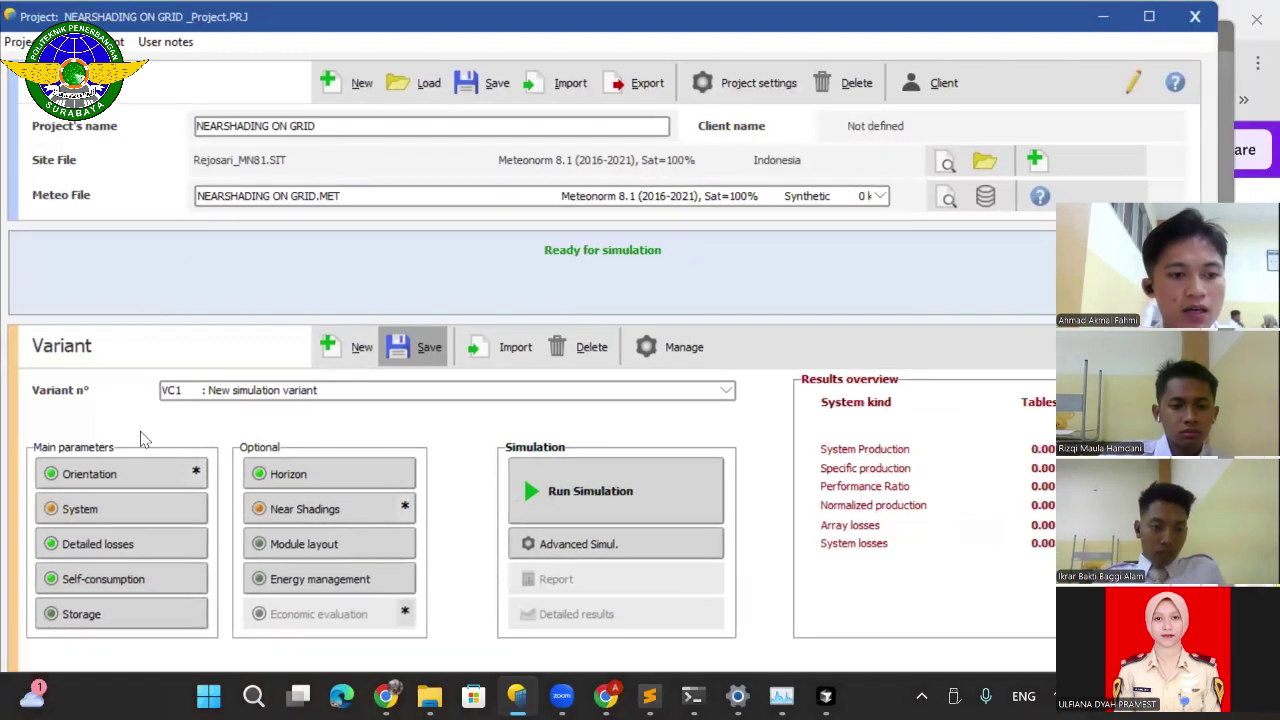
pyautogui.click(154, 622)
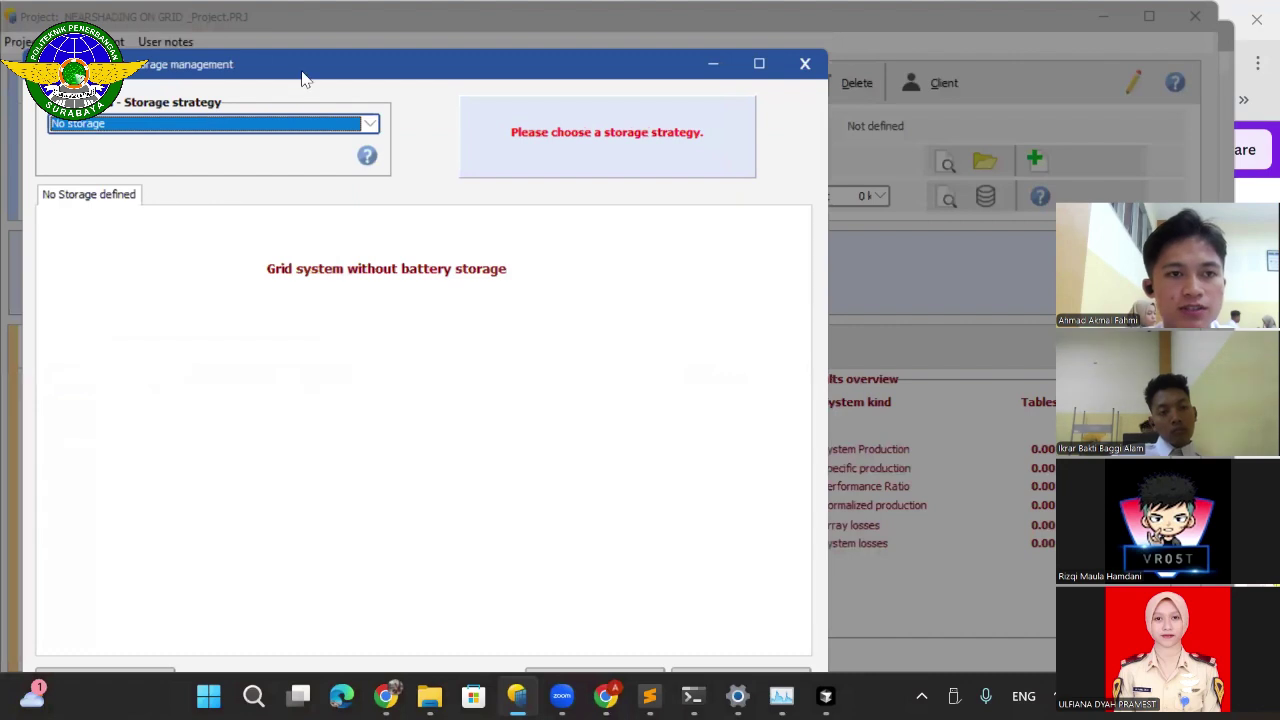
pyautogui.click(351, 143)
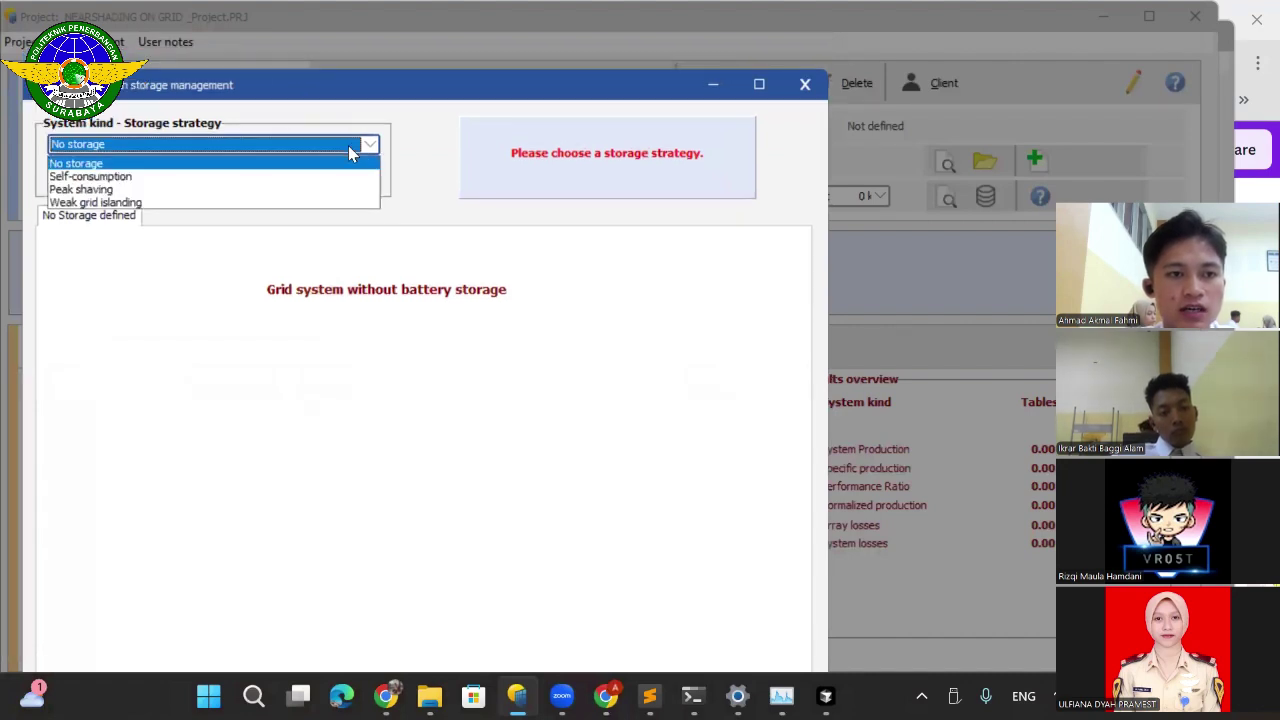
pyautogui.click(351, 143)
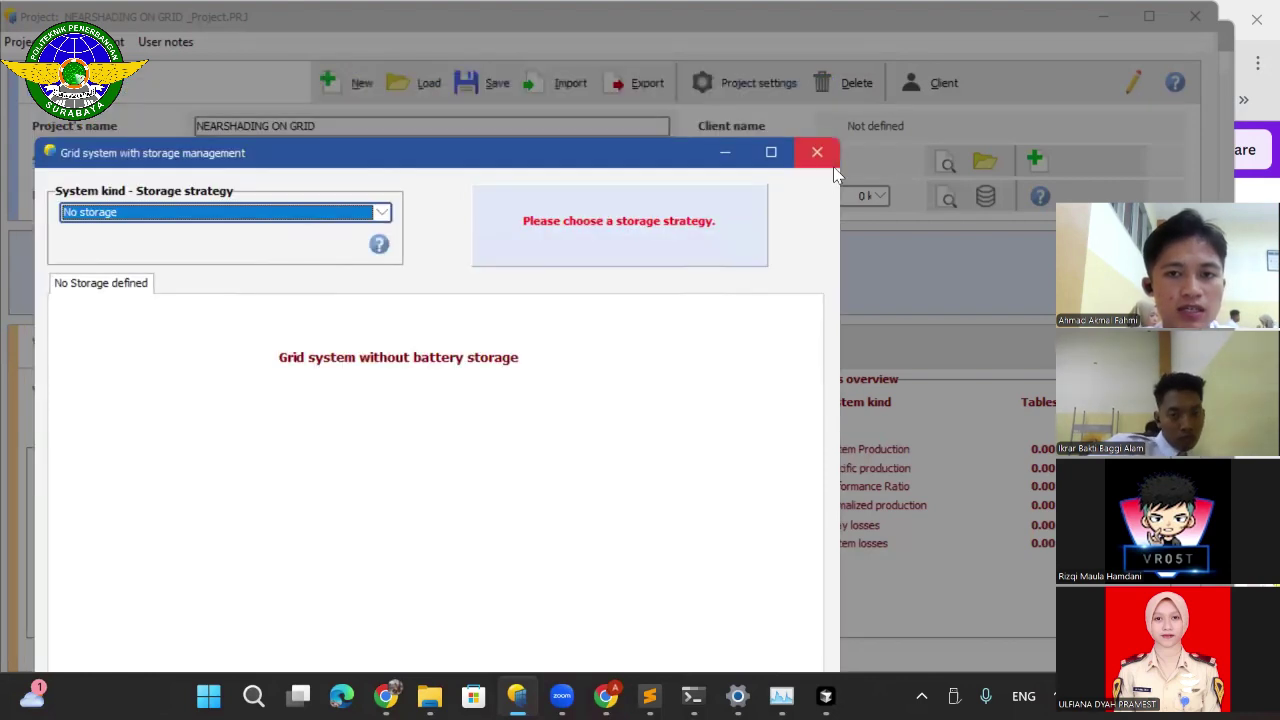
pyautogui.click(826, 160)
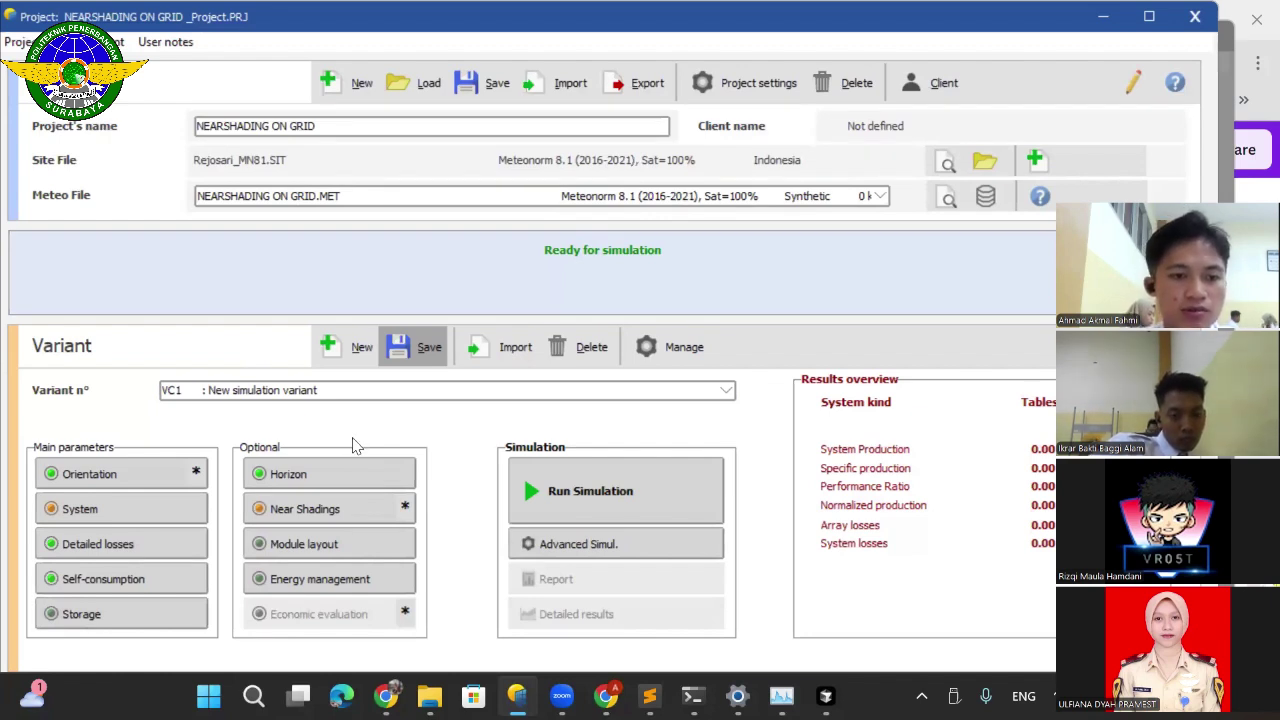
# Open the near shadings definition and its 3D construction scene.
pyautogui.click(333, 518)
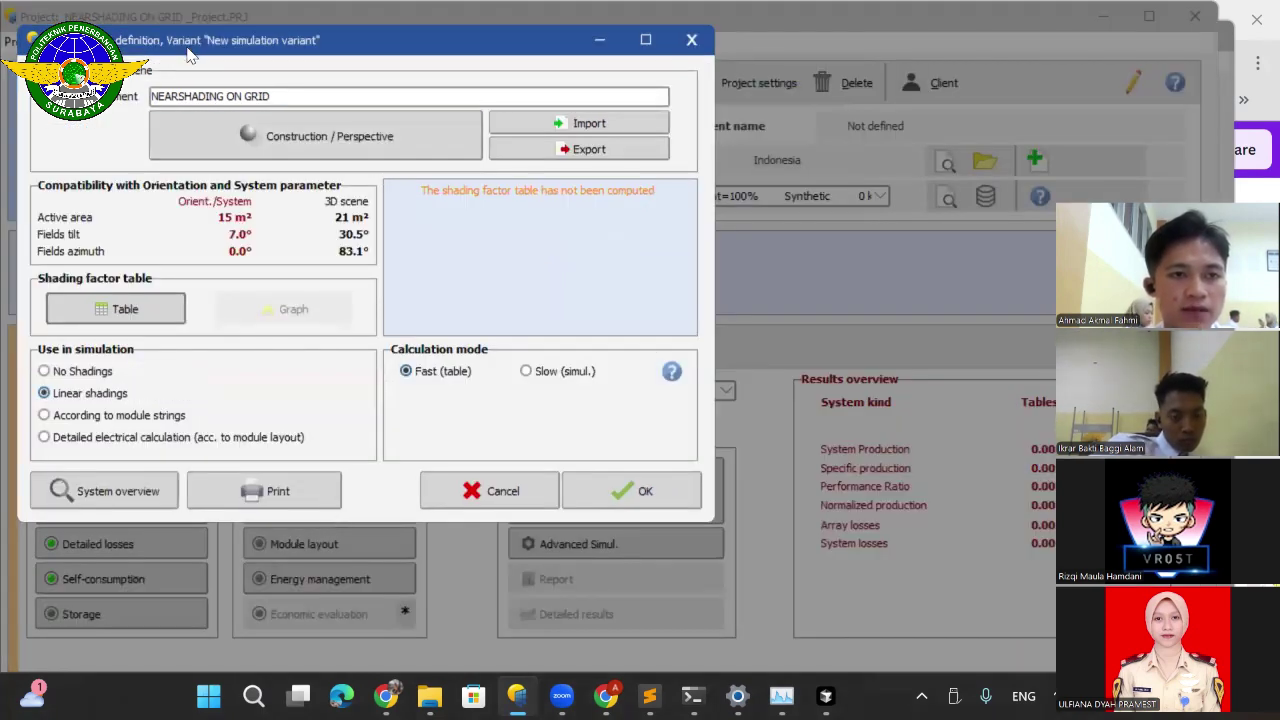
pyautogui.moveTo(188, 55); pyautogui.dragTo(213, 128)
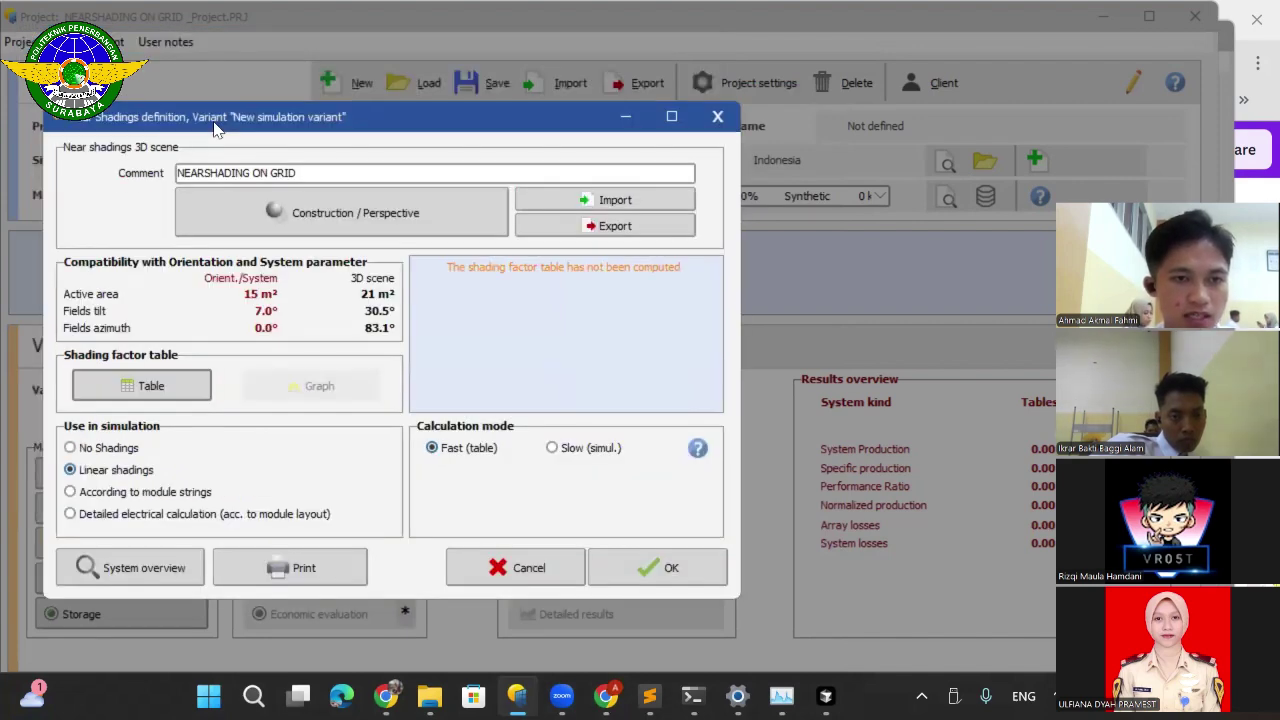
pyautogui.click(368, 227)
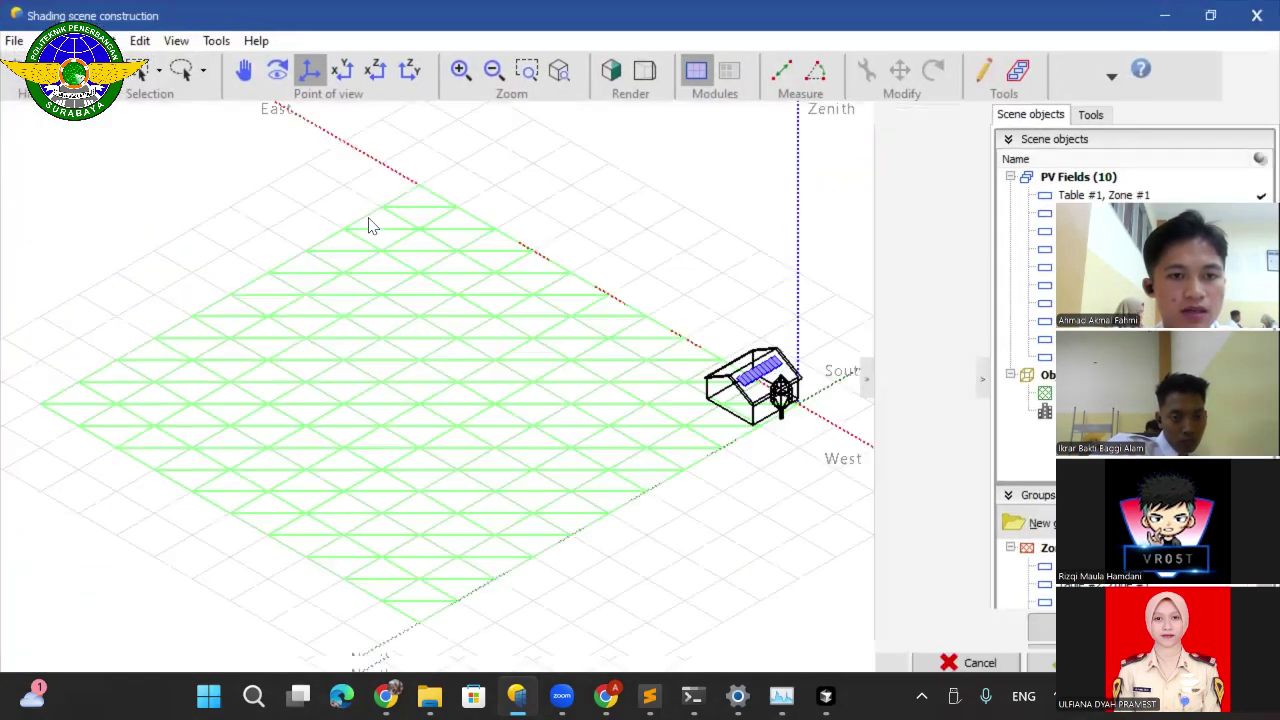
# Examine the house, the tree and the roof-mounted PV tables in the 3D shading scene, both close up and from afar.
pyautogui.scroll(-3, 700, 280)
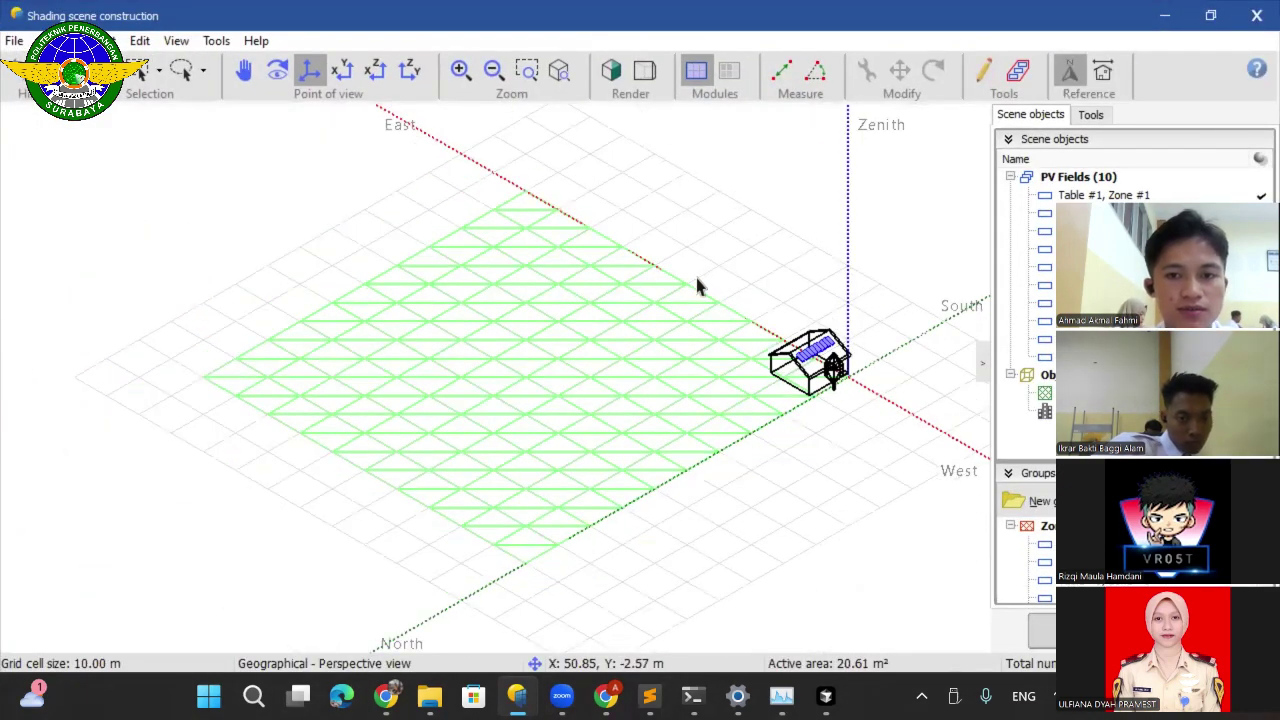
pyautogui.scroll(2, 727, 312)
pyautogui.scroll(3, 743, 323)
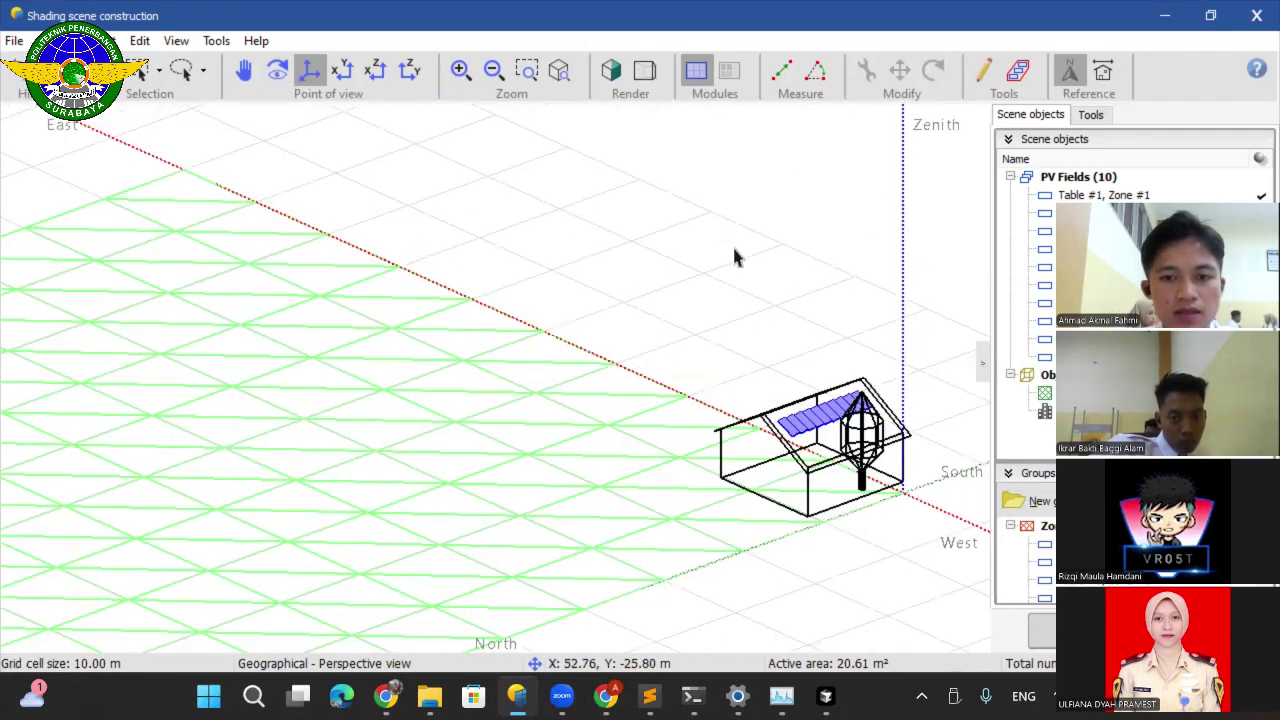
pyautogui.scroll(-1, 792, 344)
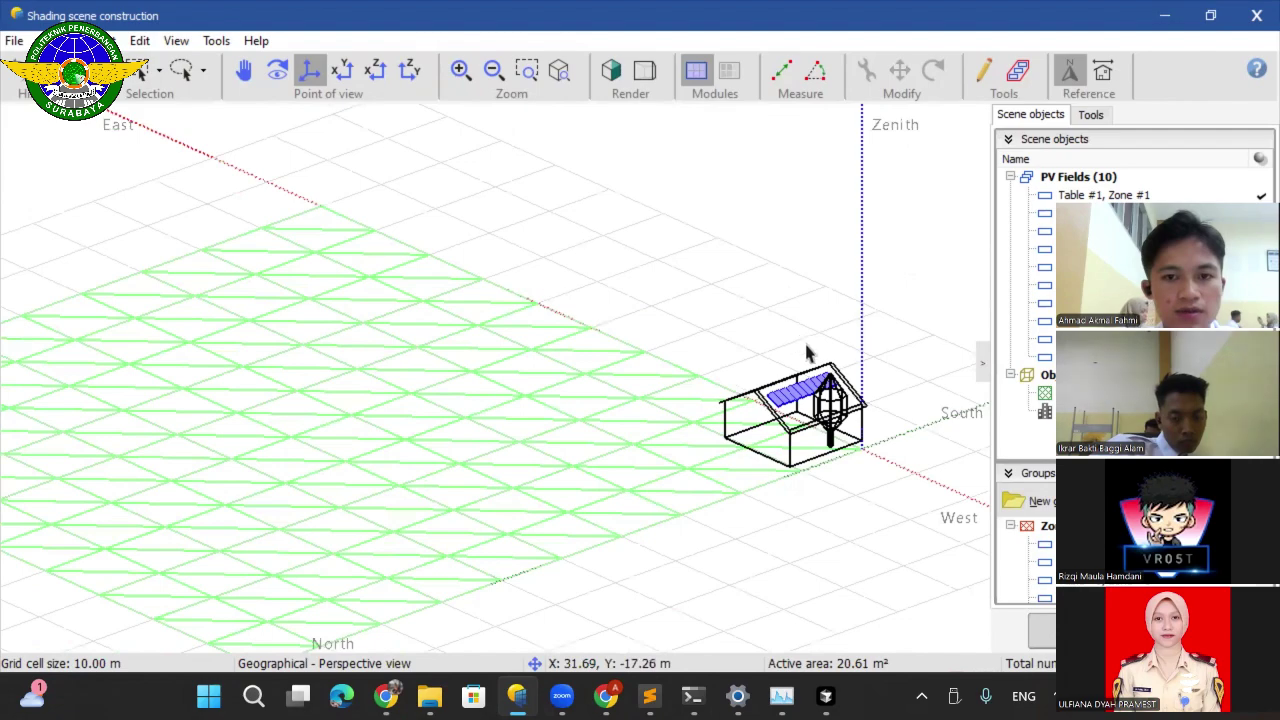
pyautogui.scroll(-2, 808, 360)
pyautogui.scroll(4, 590, 333)
pyautogui.scroll(-1, 586, 318)
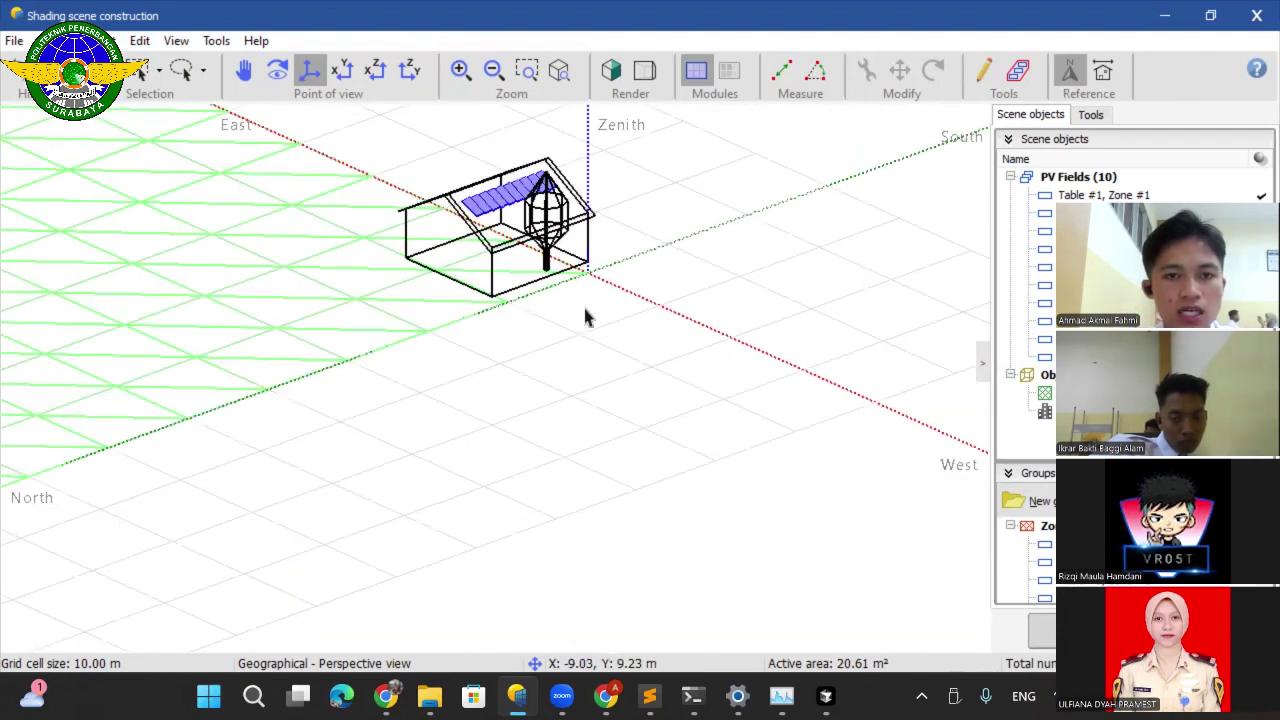
pyautogui.scroll(-3, 531, 275)
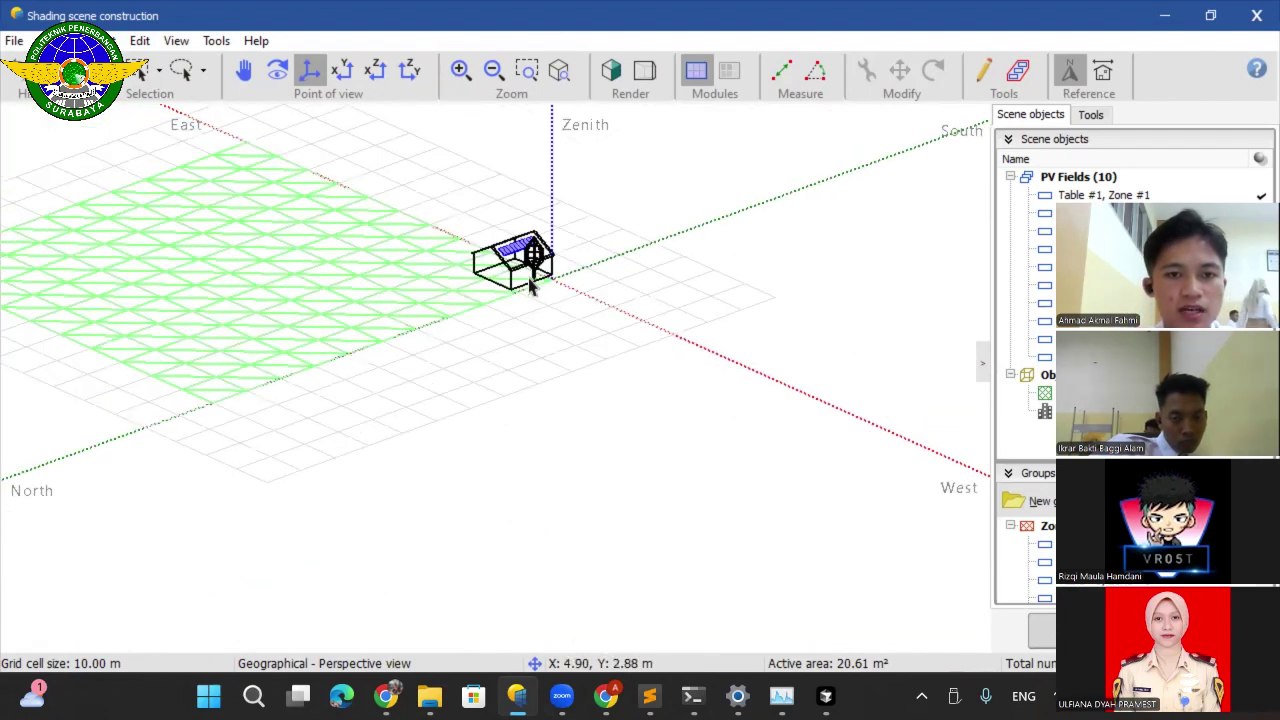
pyautogui.scroll(3, 533, 283)
pyautogui.scroll(5, 354, 220)
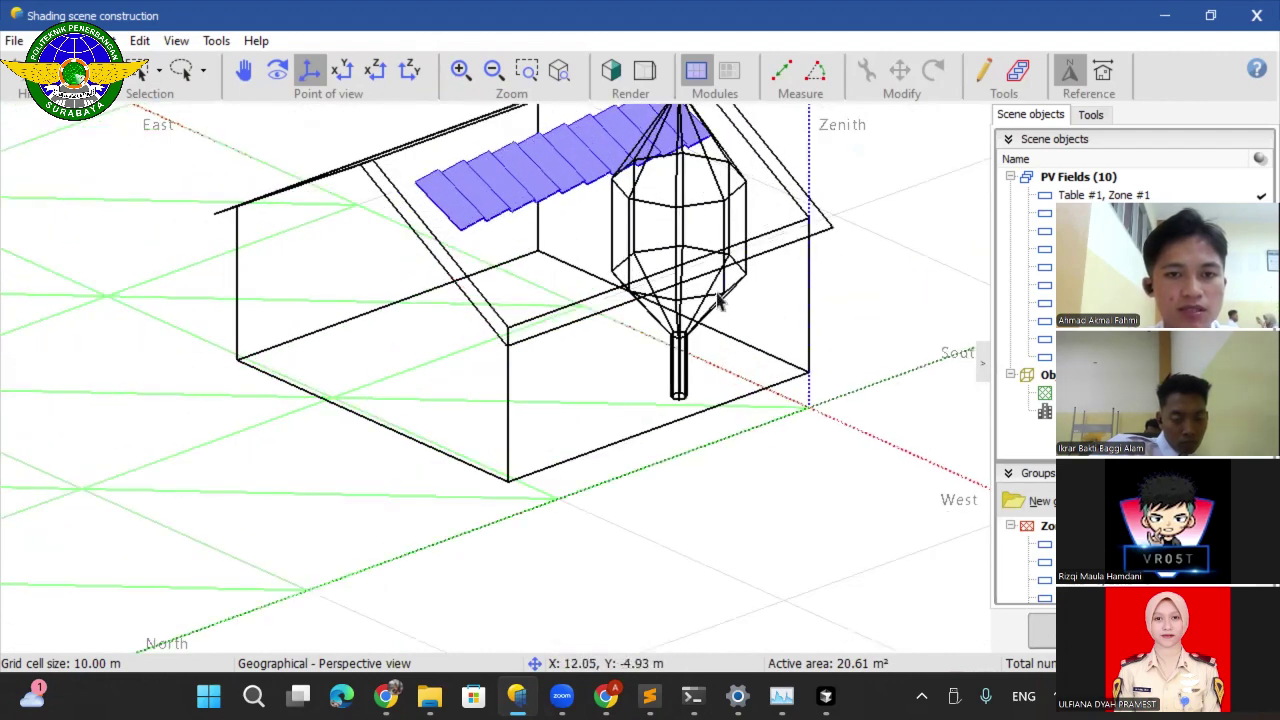
pyautogui.scroll(-3, 673, 248)
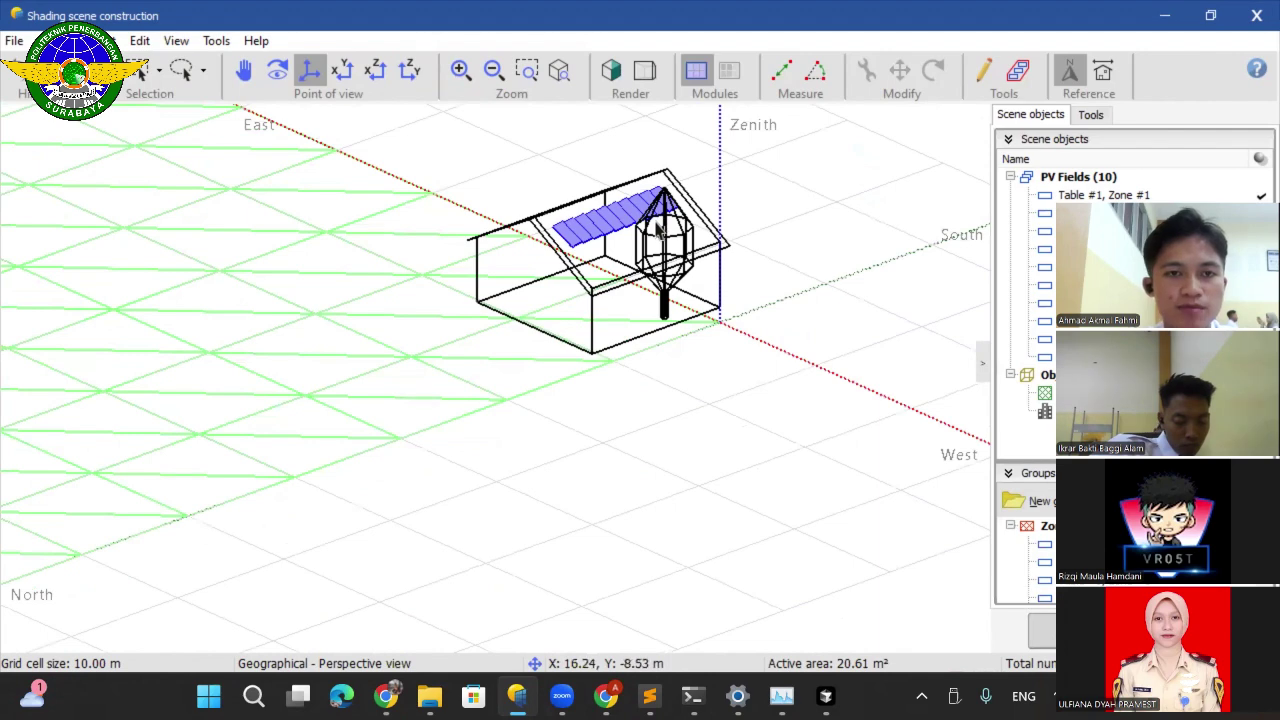
pyautogui.scroll(-3, 606, 256)
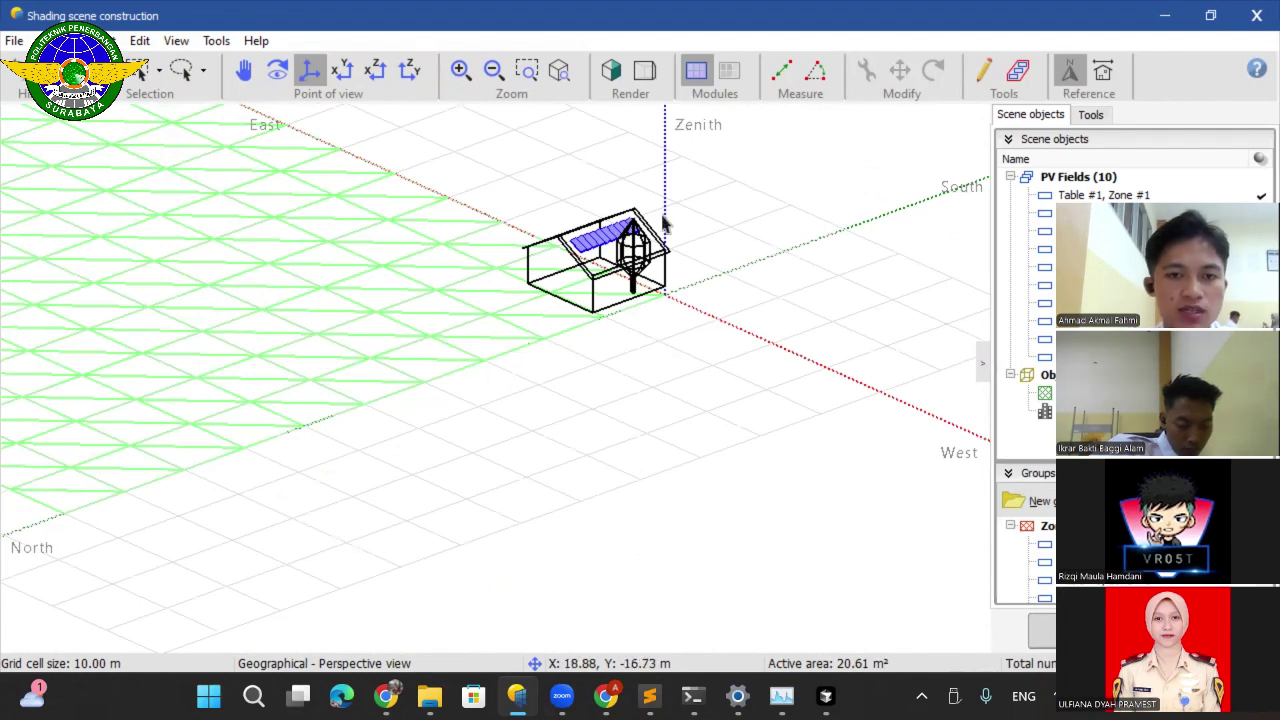
pyautogui.scroll(-3, 431, 263)
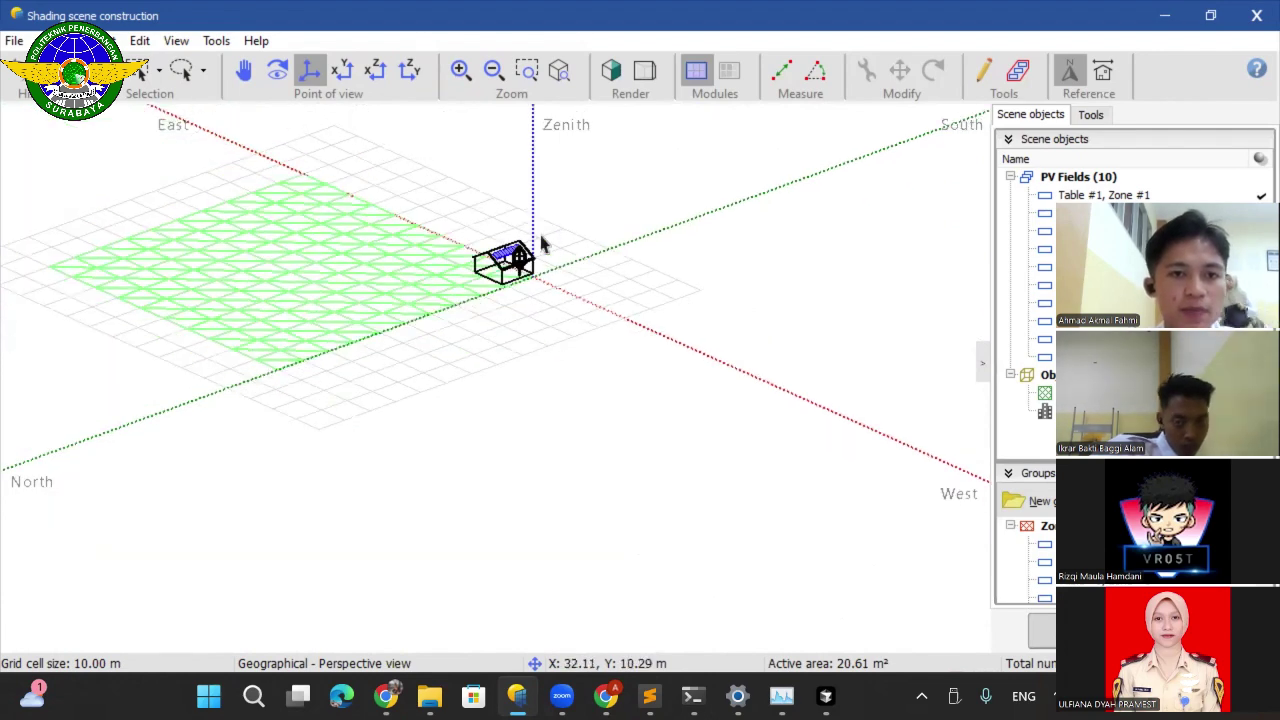
pyautogui.scroll(3, 497, 281)
pyautogui.scroll(4, 500, 278)
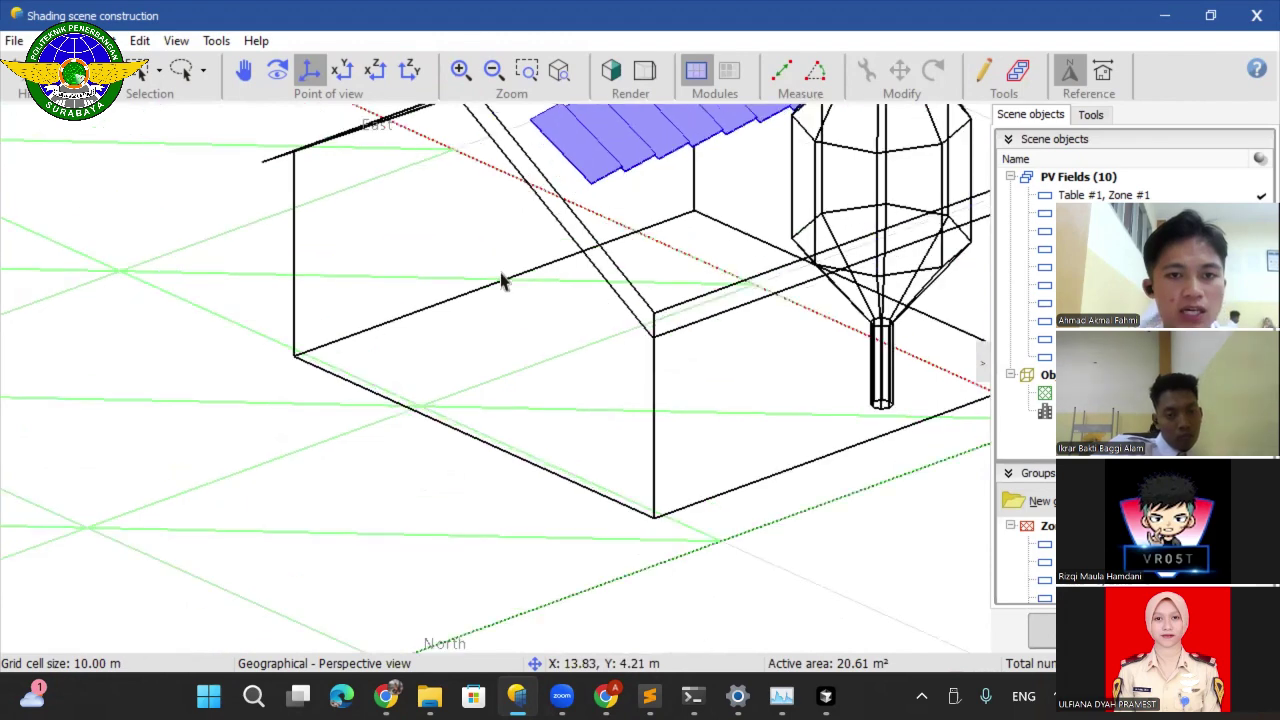
pyautogui.scroll(-4, 503, 280)
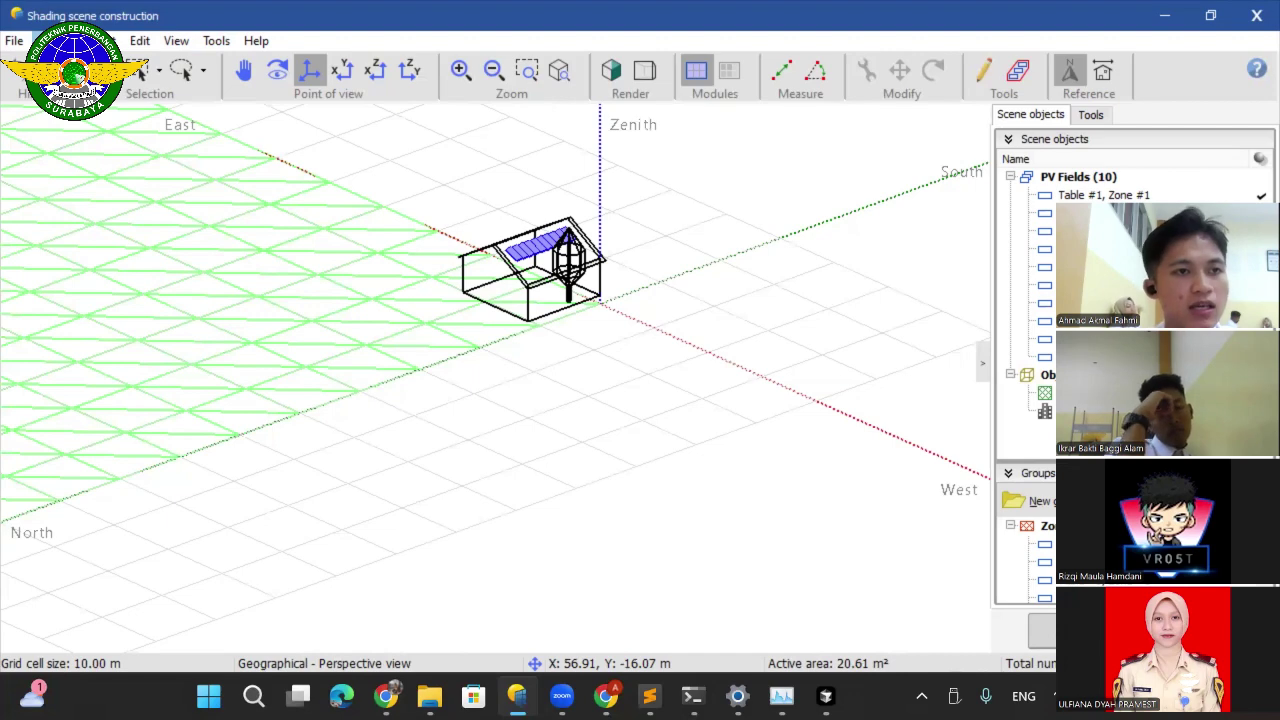
# Start a new building / composed object and try the House + 2-sided roof shape for an elementary shading object.
pyautogui.click(55, 40)
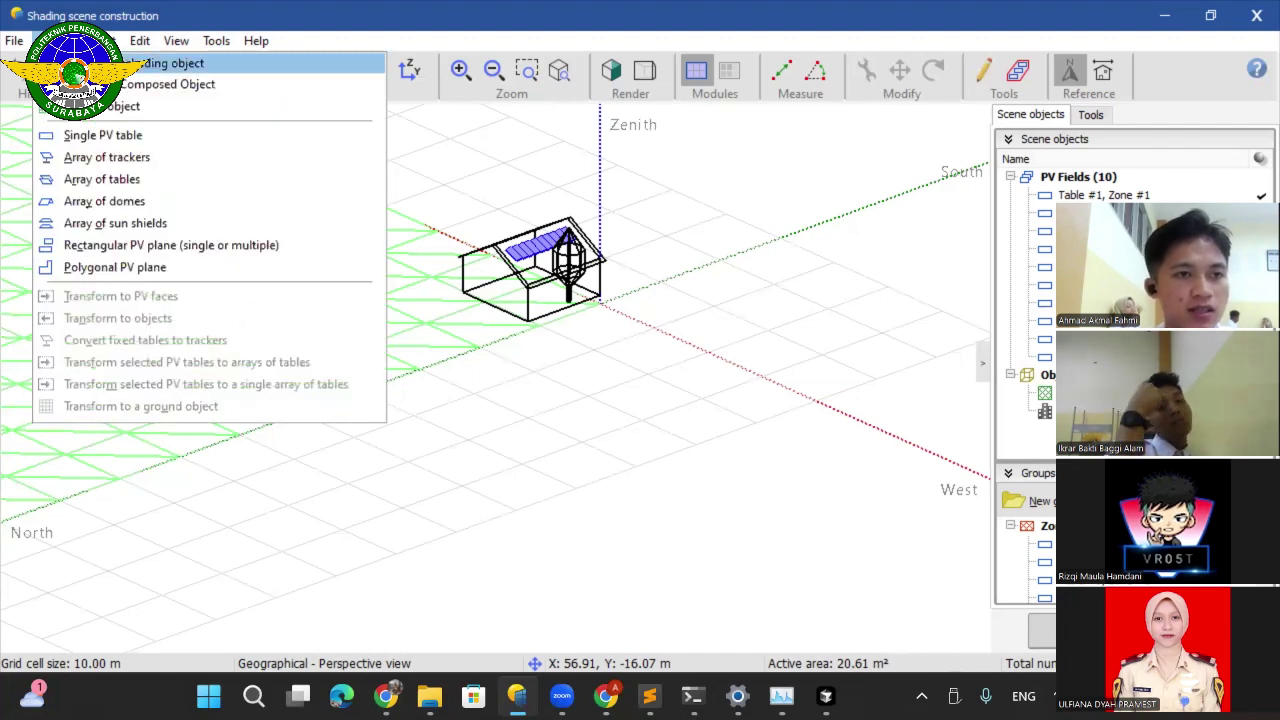
pyautogui.press('Return')
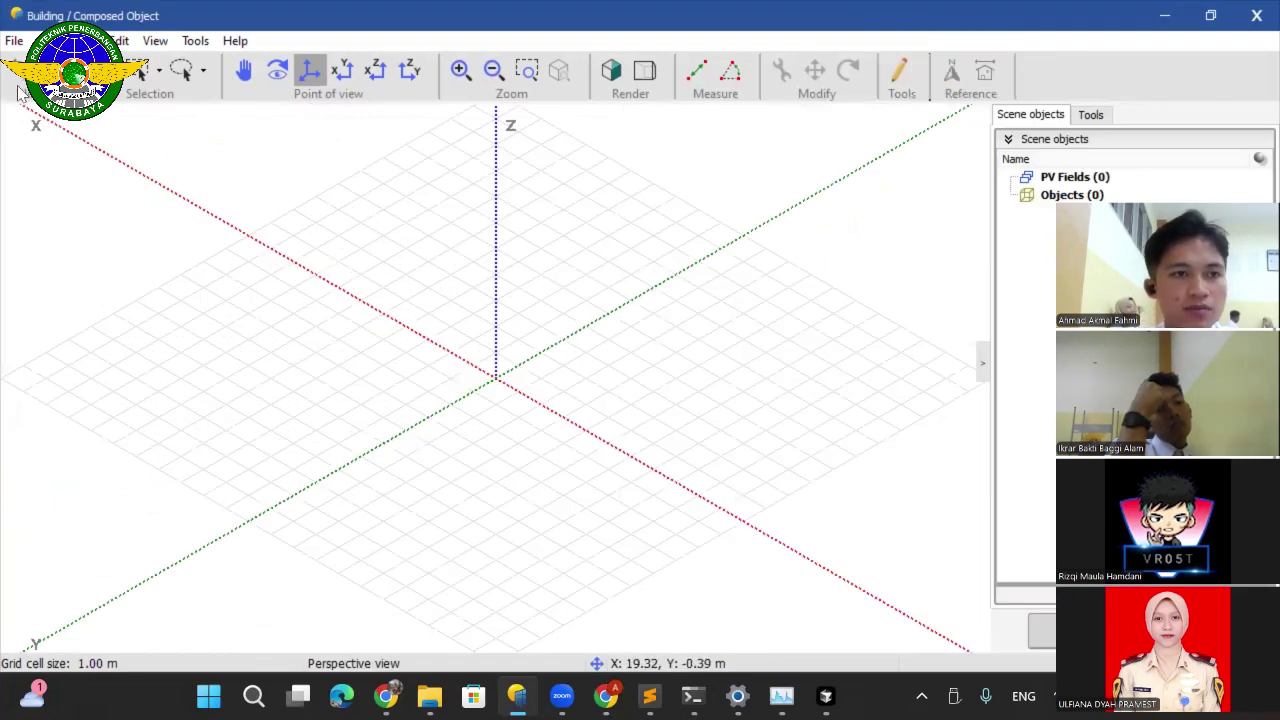
pyautogui.click(149, 75)
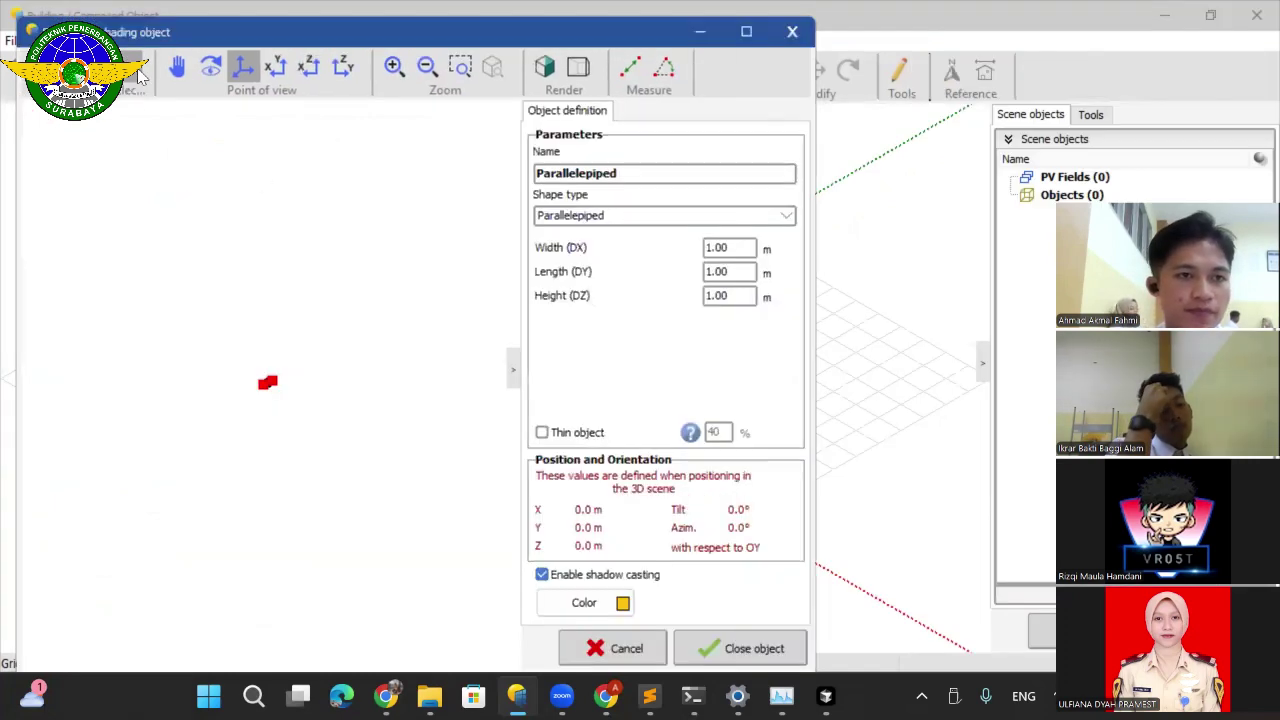
pyautogui.click(723, 226)
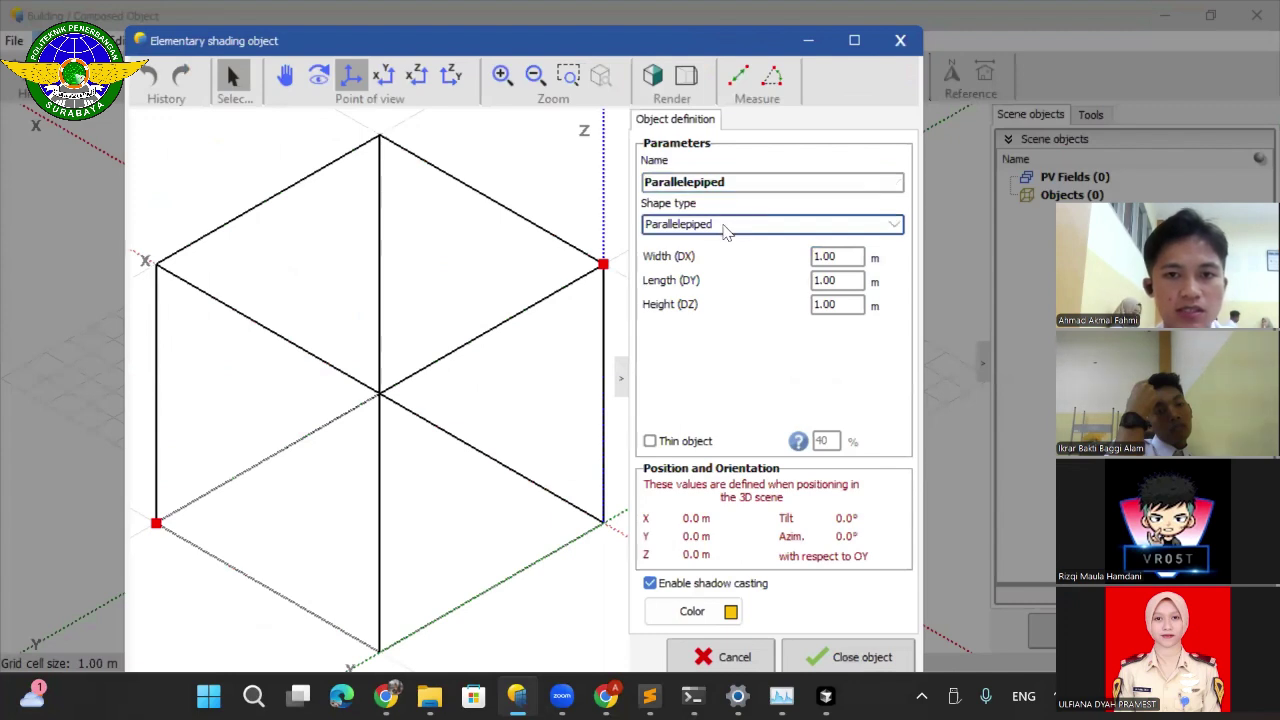
pyautogui.scroll(-1, 757, 290)
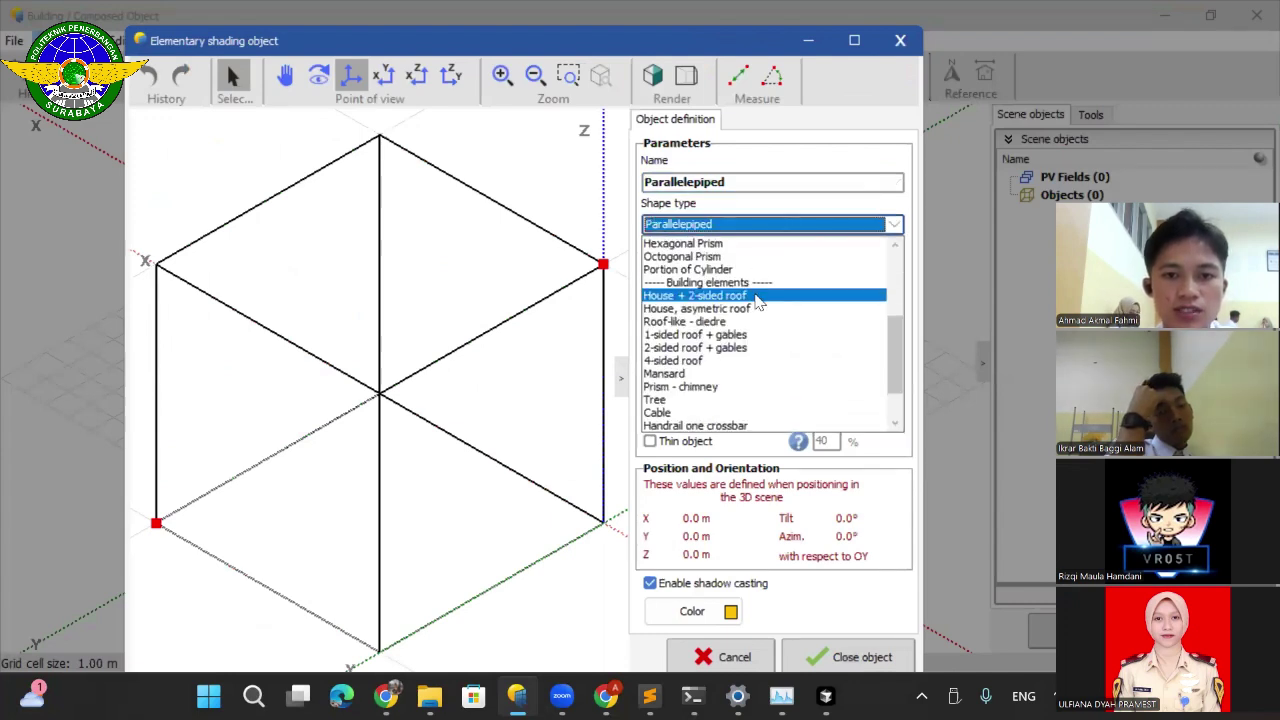
pyautogui.click(757, 298)
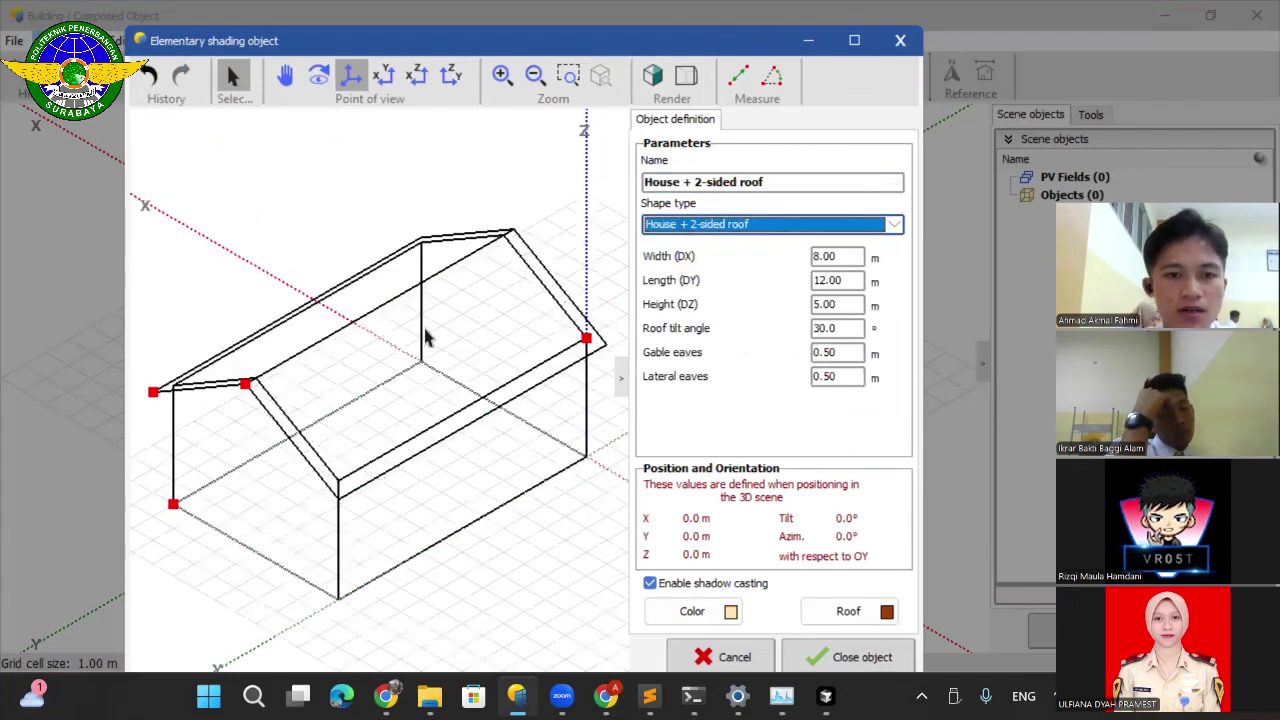
# Try the Wind turbine and Tree shapes for the elementary shading object.
pyautogui.click(703, 228)
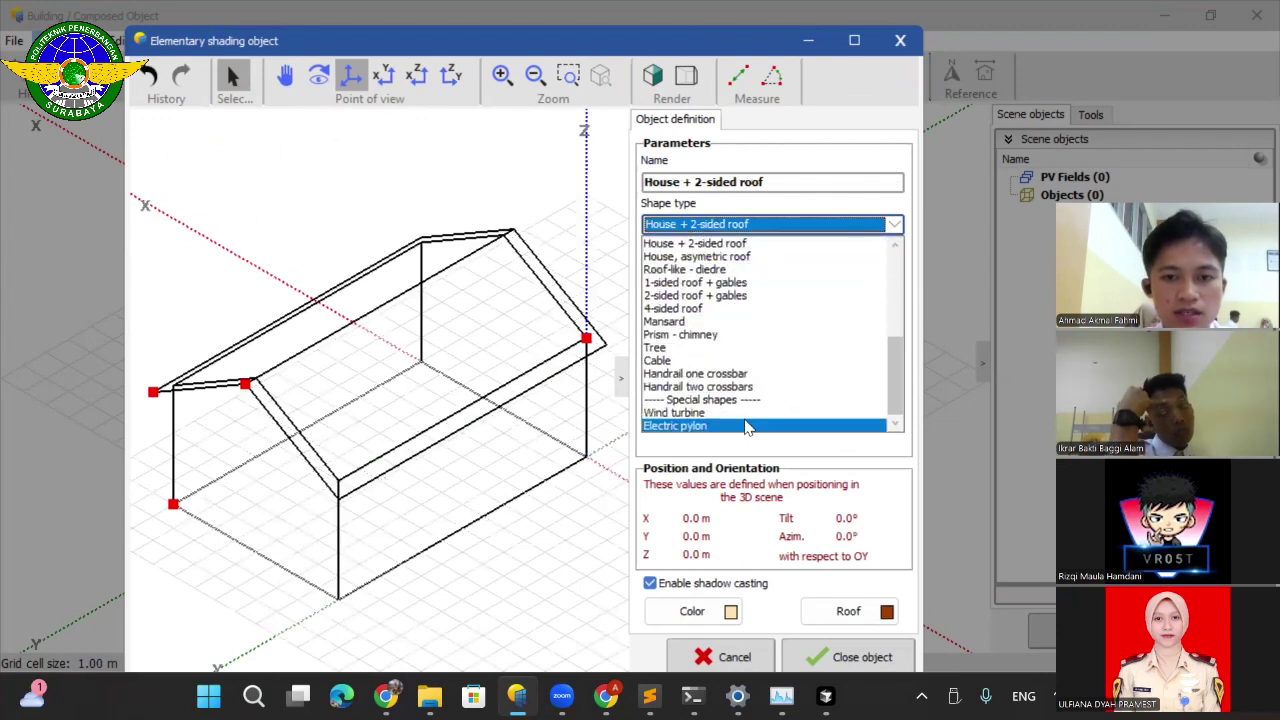
pyautogui.click(697, 420)
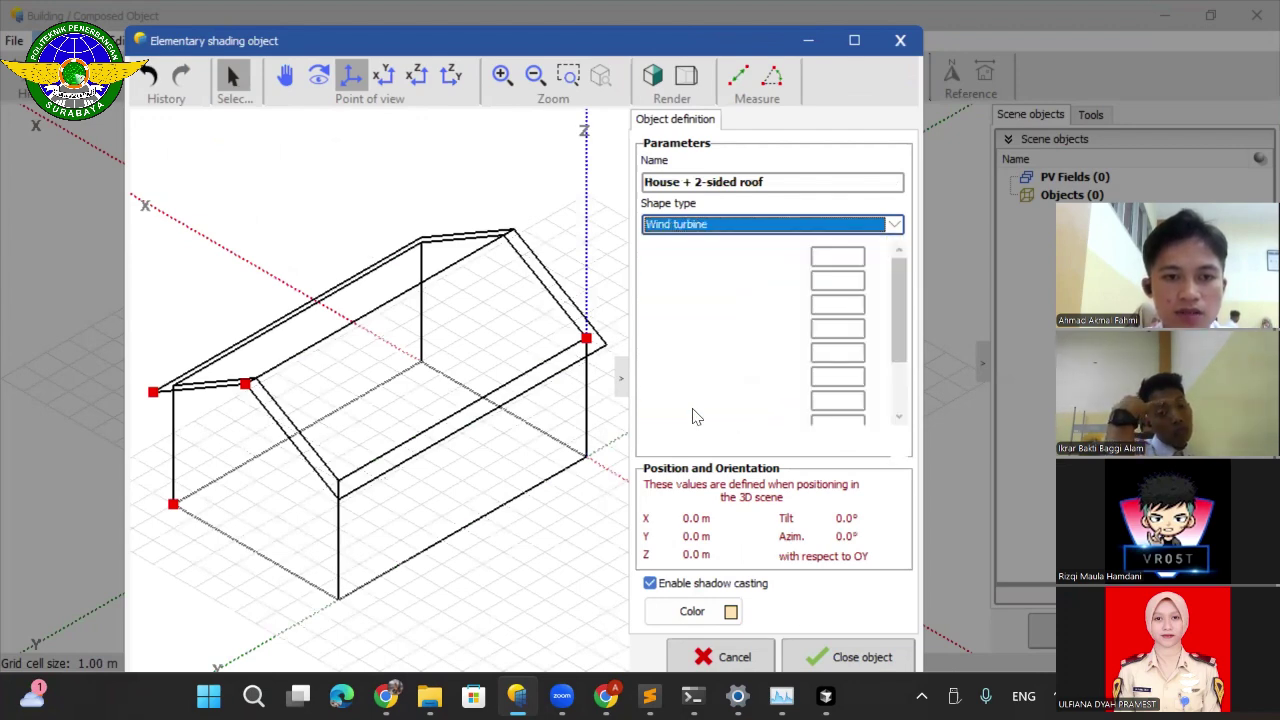
pyautogui.click(745, 222)
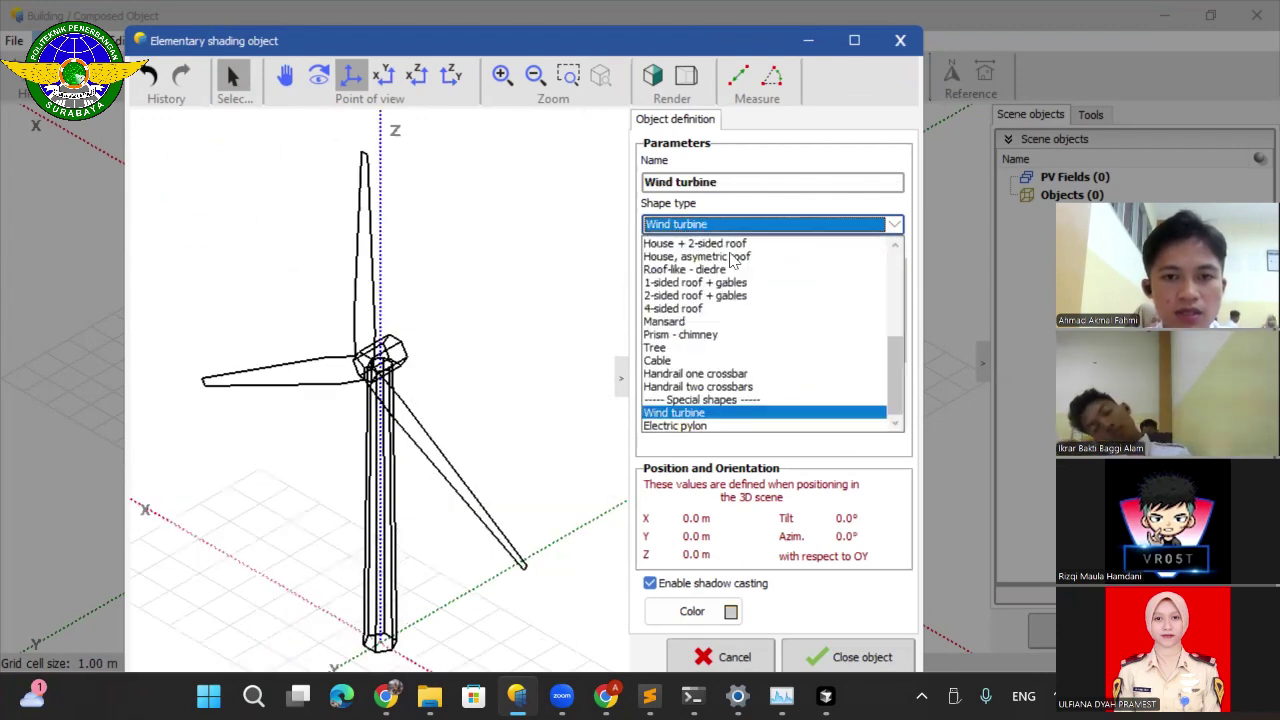
pyautogui.click(722, 347)
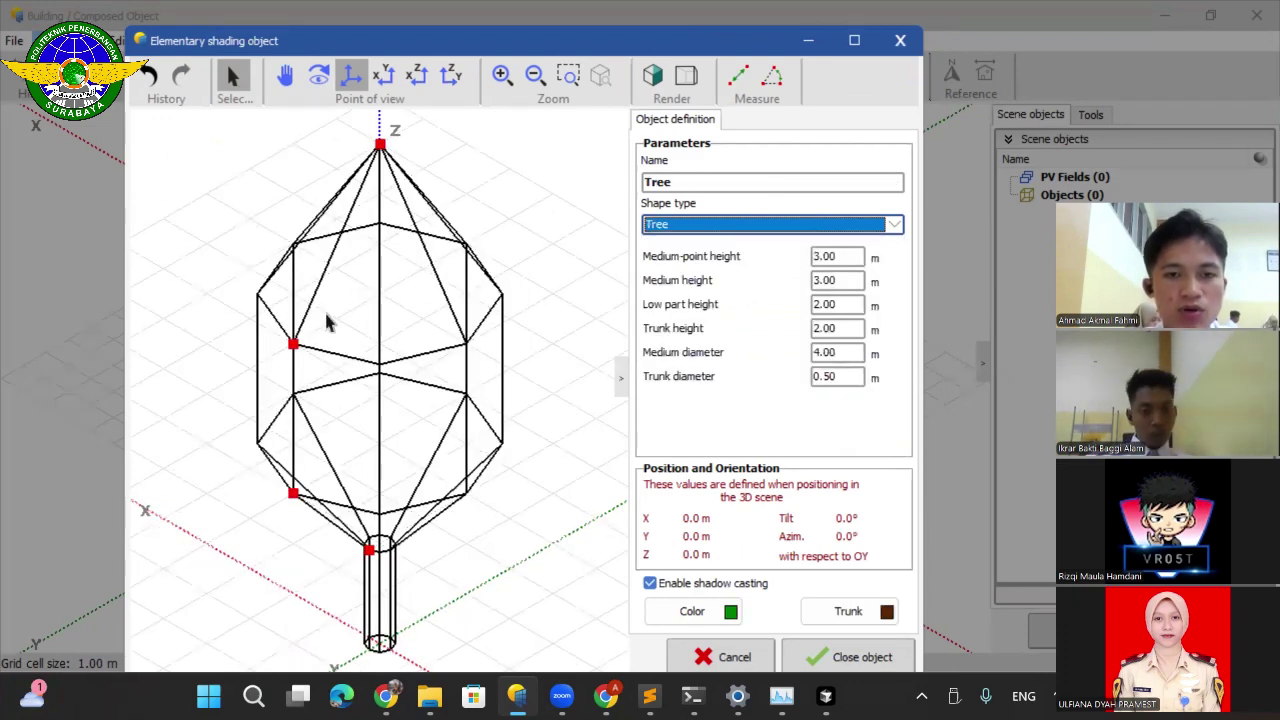
pyautogui.scroll(-3, 340, 325)
# Browse the available shape types, try the Electric pylon shape and examine its preview up close and from afar.
pyautogui.click(655, 226)
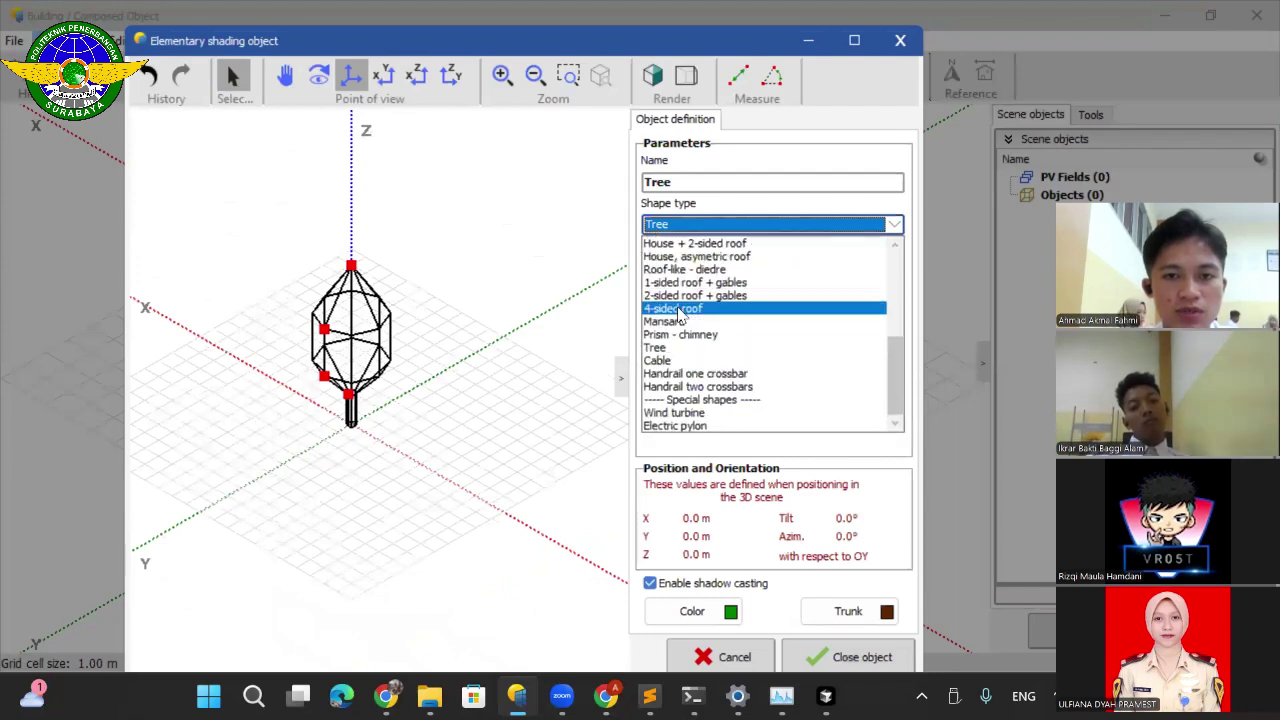
pyautogui.scroll(3, 695, 336)
pyautogui.scroll(4, 695, 336)
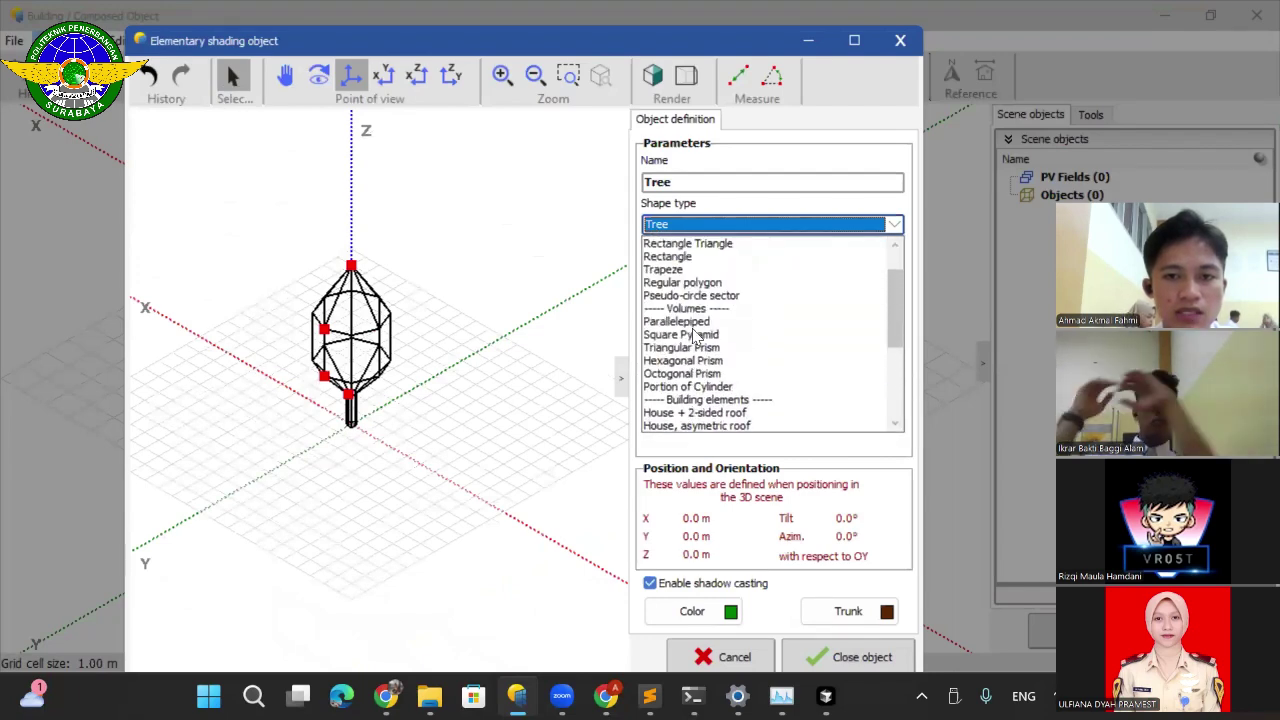
pyautogui.scroll(-5, 695, 336)
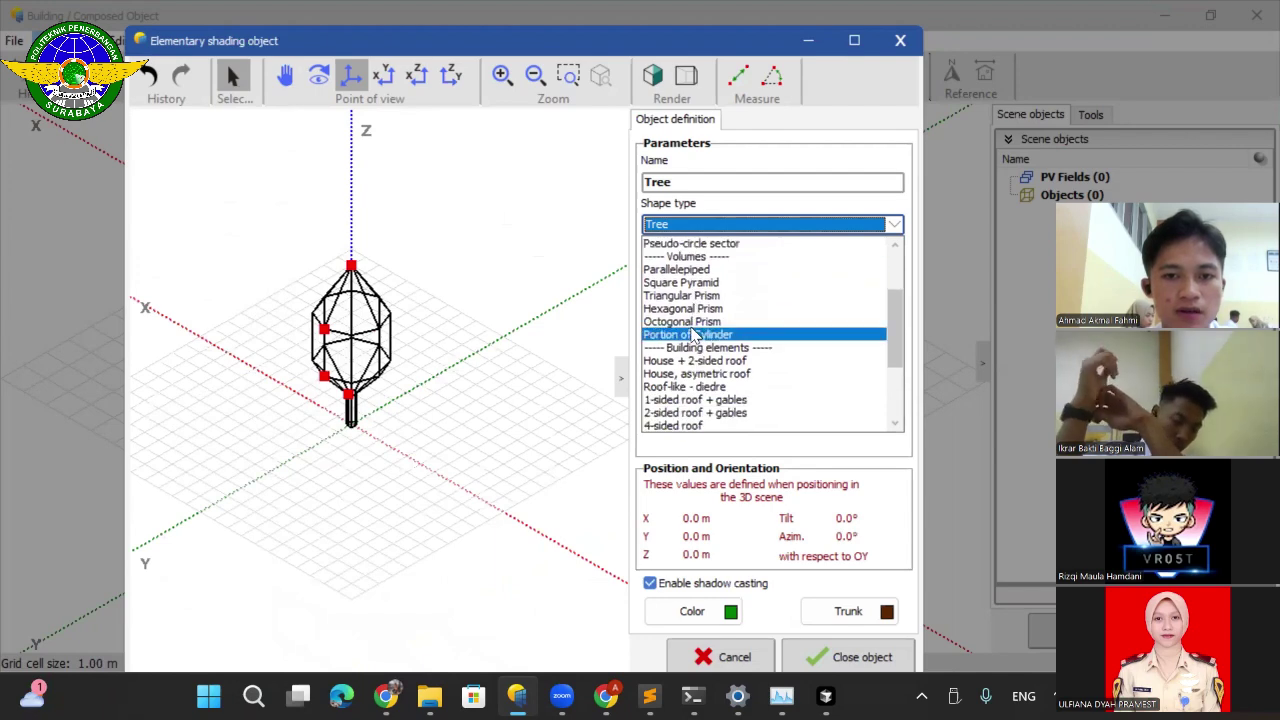
pyautogui.scroll(-2, 690, 334)
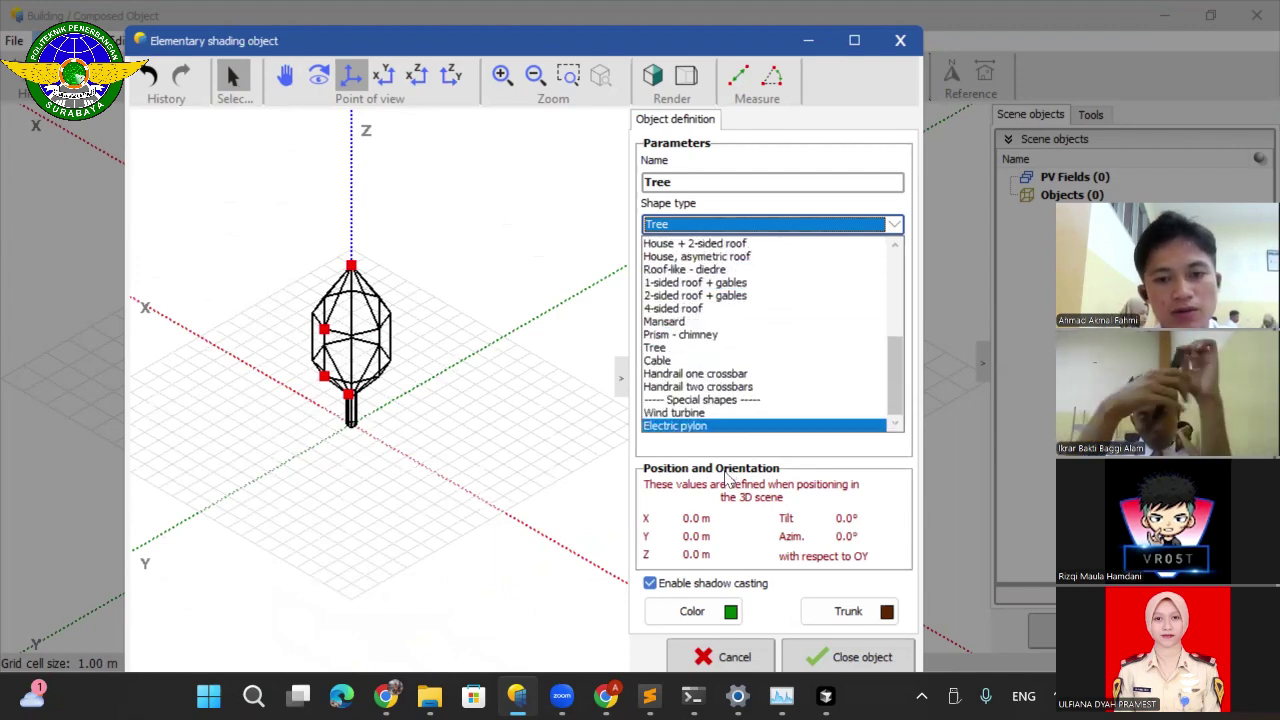
pyautogui.click(690, 426)
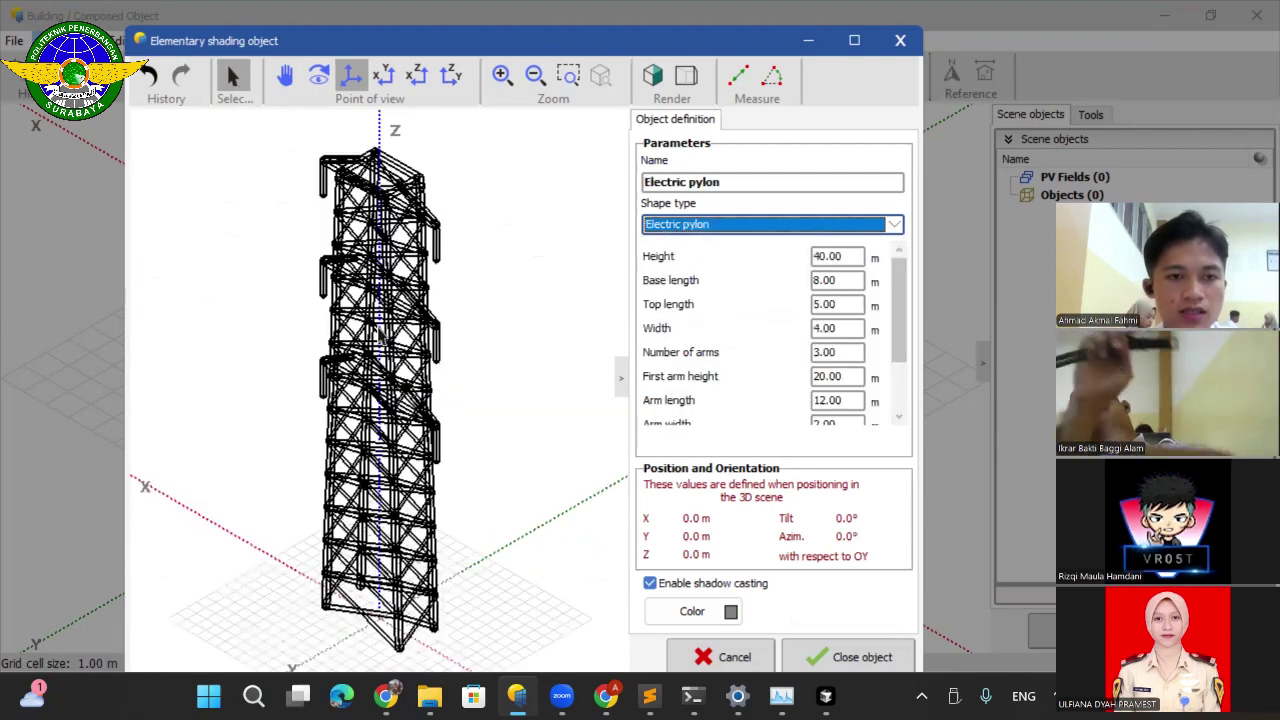
pyautogui.scroll(-2, 390, 325)
pyautogui.scroll(2, 393, 320)
pyautogui.scroll(5, 393, 319)
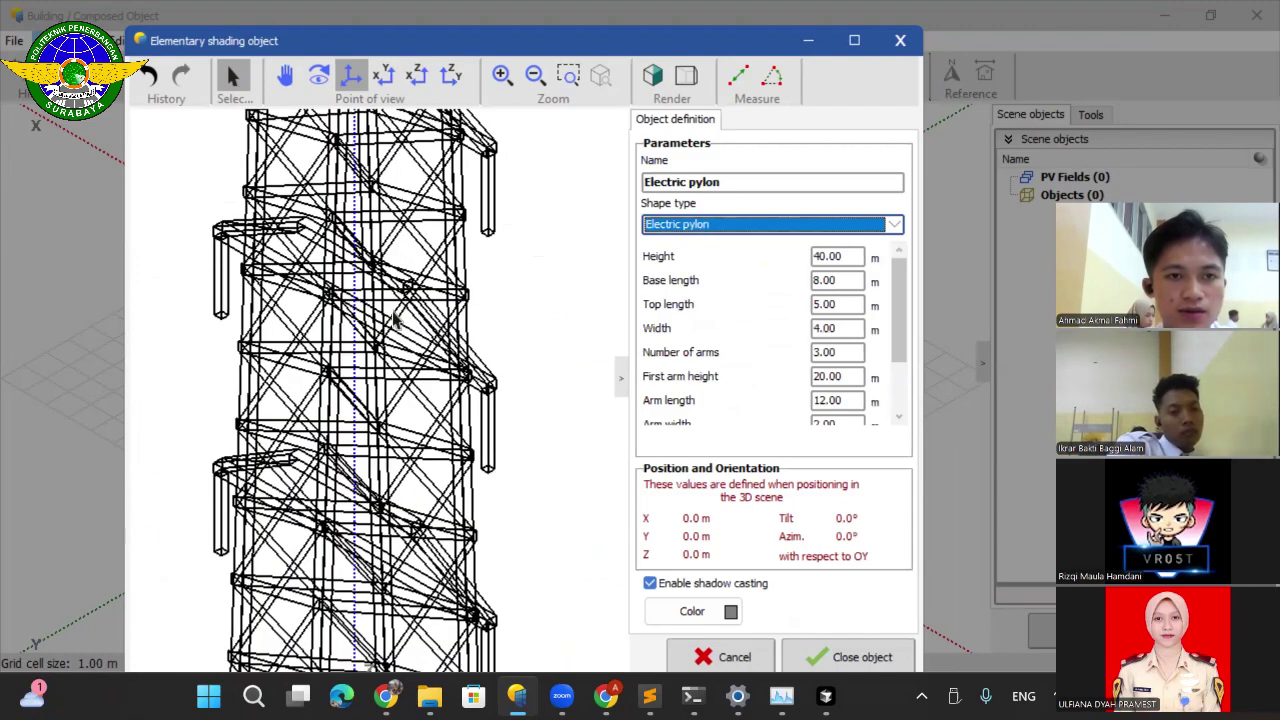
pyautogui.scroll(-5, 393, 317)
pyautogui.scroll(3, 396, 318)
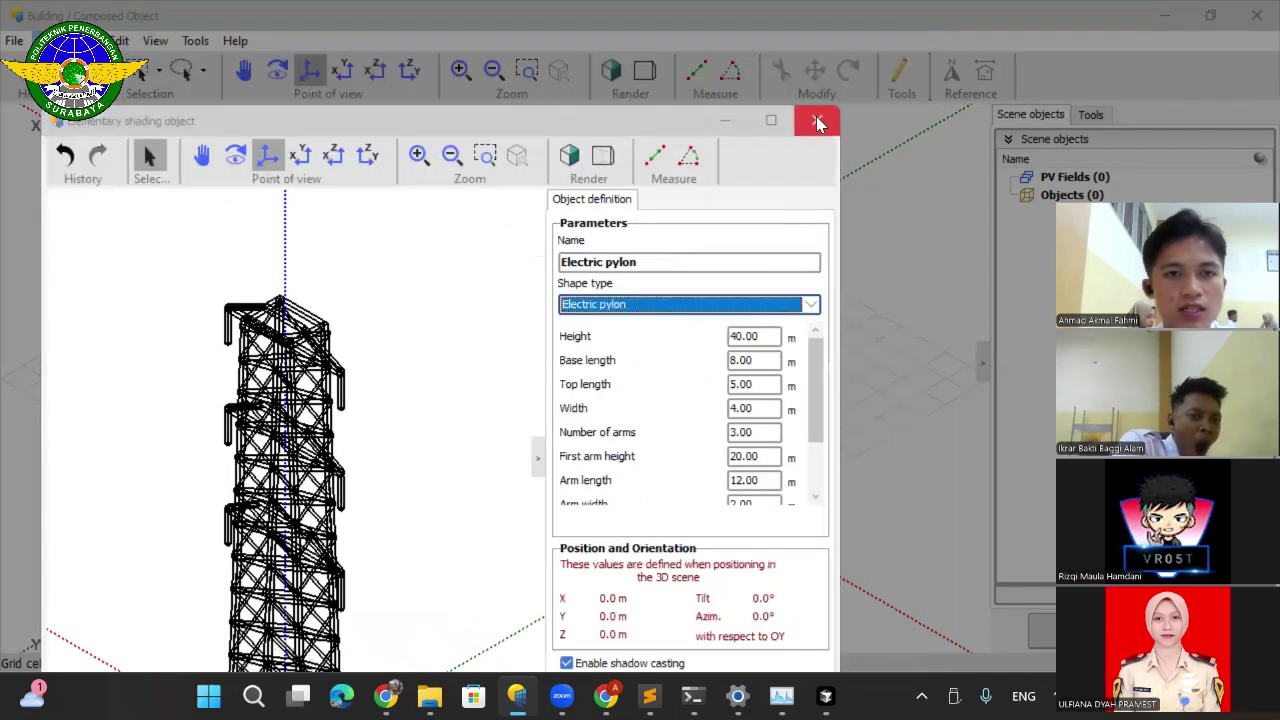
# Discard the electric pylon and close the composed object editor without adding anything to the shading scene.
pyautogui.click(816, 120)
pyautogui.click(700, 419)
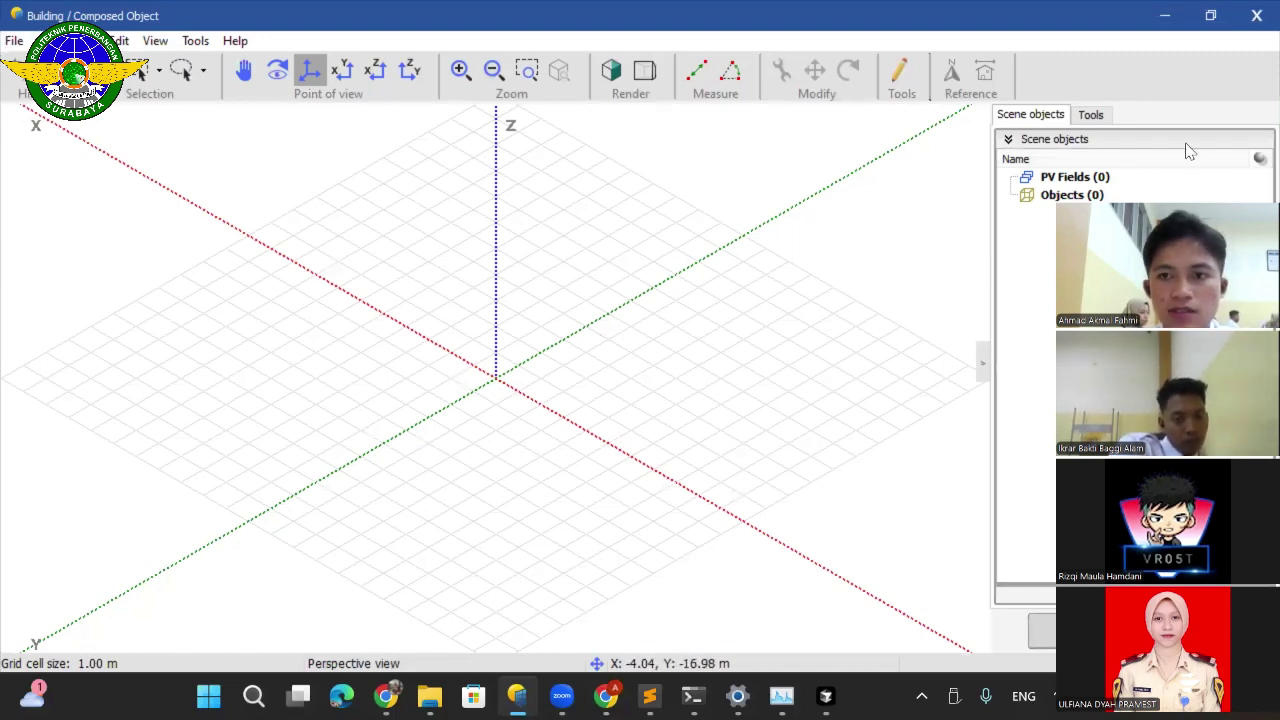
pyautogui.doubleClick(300, 27)
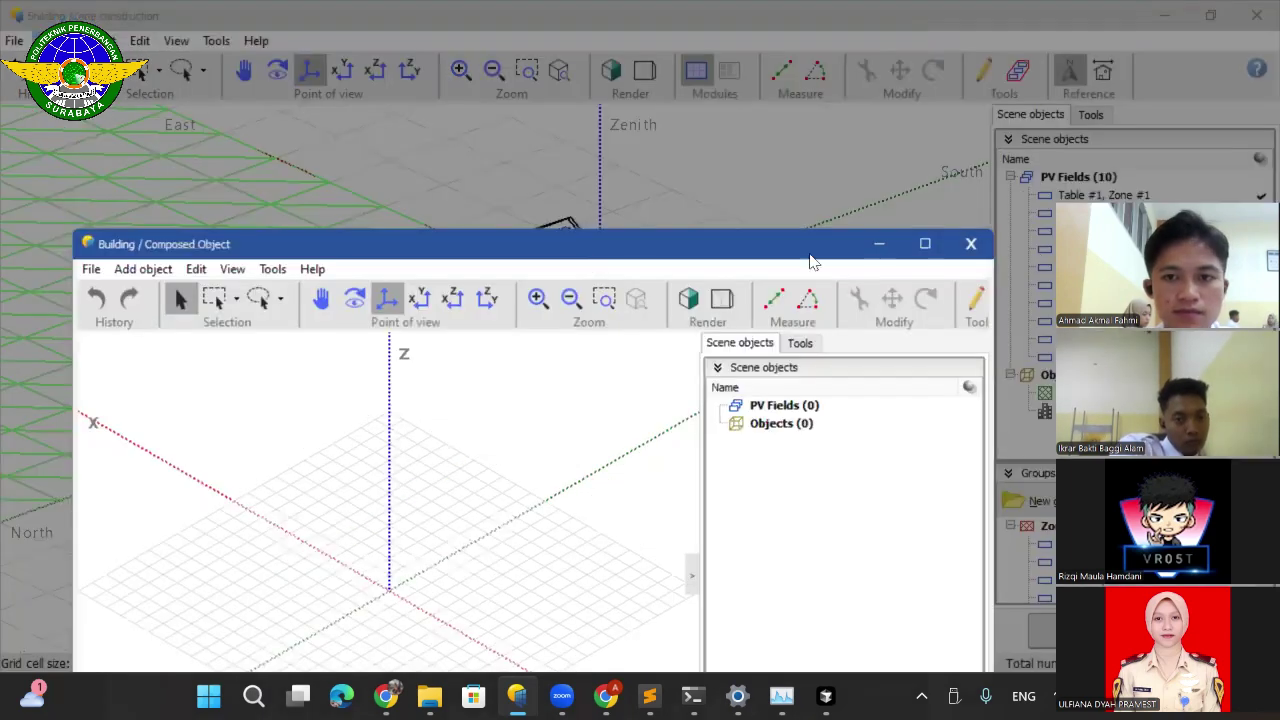
pyautogui.click(975, 254)
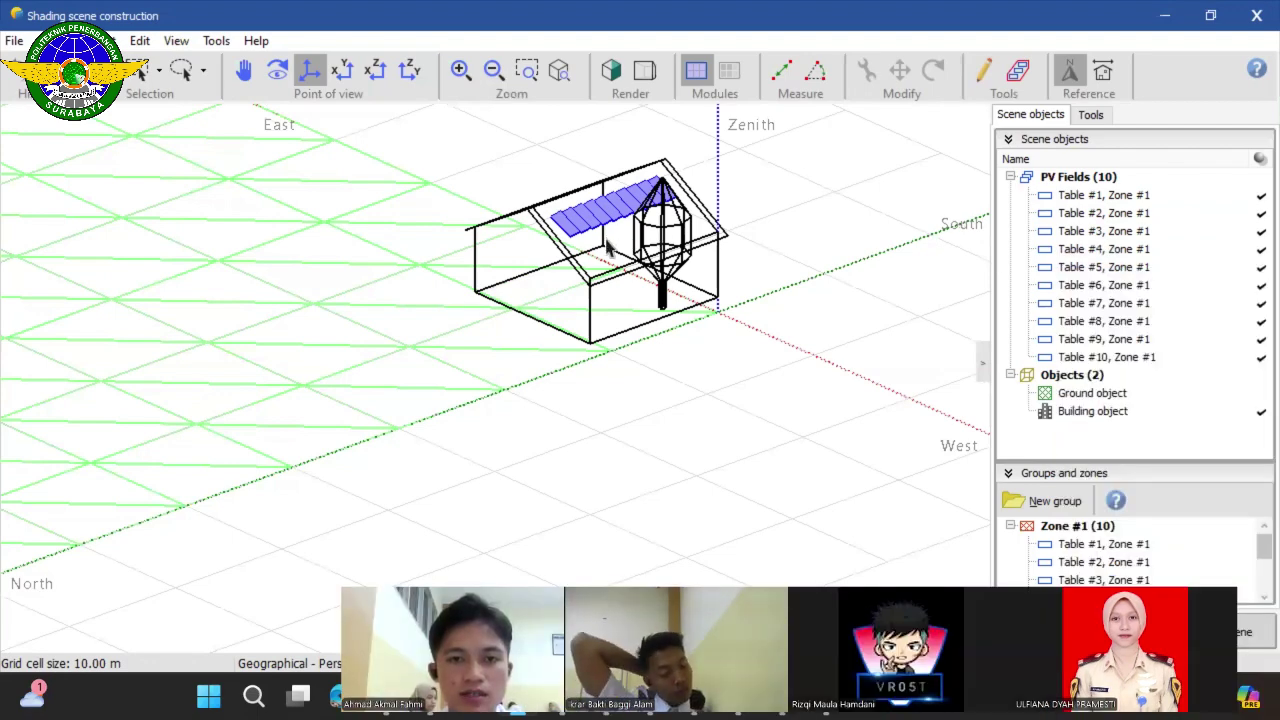
# Delete PV tables #10, #9 and #8 of Zone #1 from the shading scene.
pyautogui.scroll(-2, 599, 230)
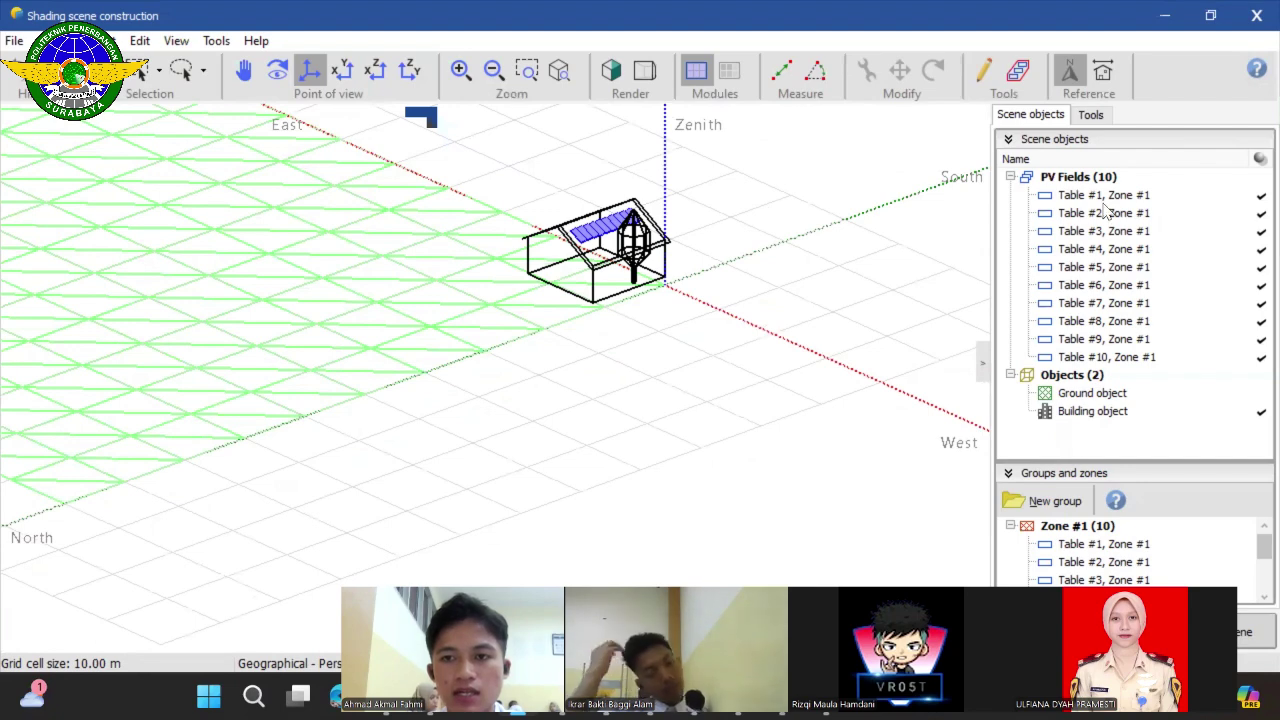
pyautogui.click(1109, 363)
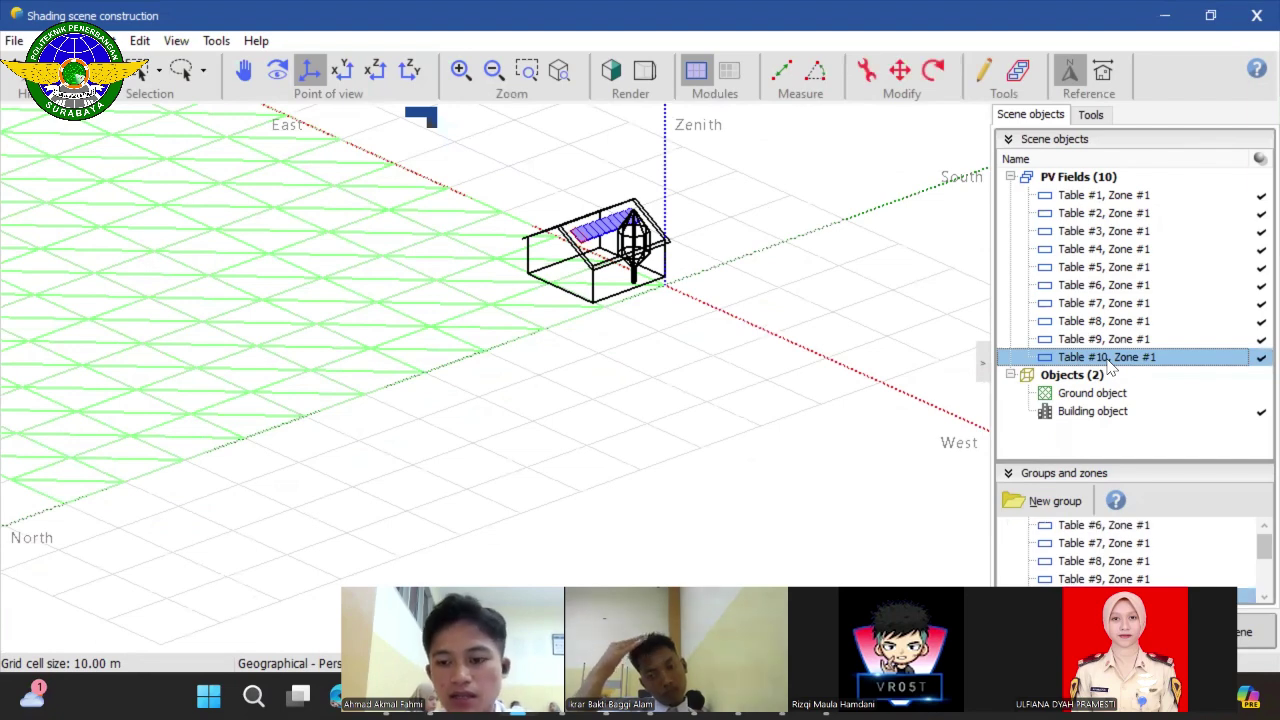
pyautogui.press('Delete')
pyautogui.click(1104, 343)
pyautogui.press('Delete')
pyautogui.click(1103, 327)
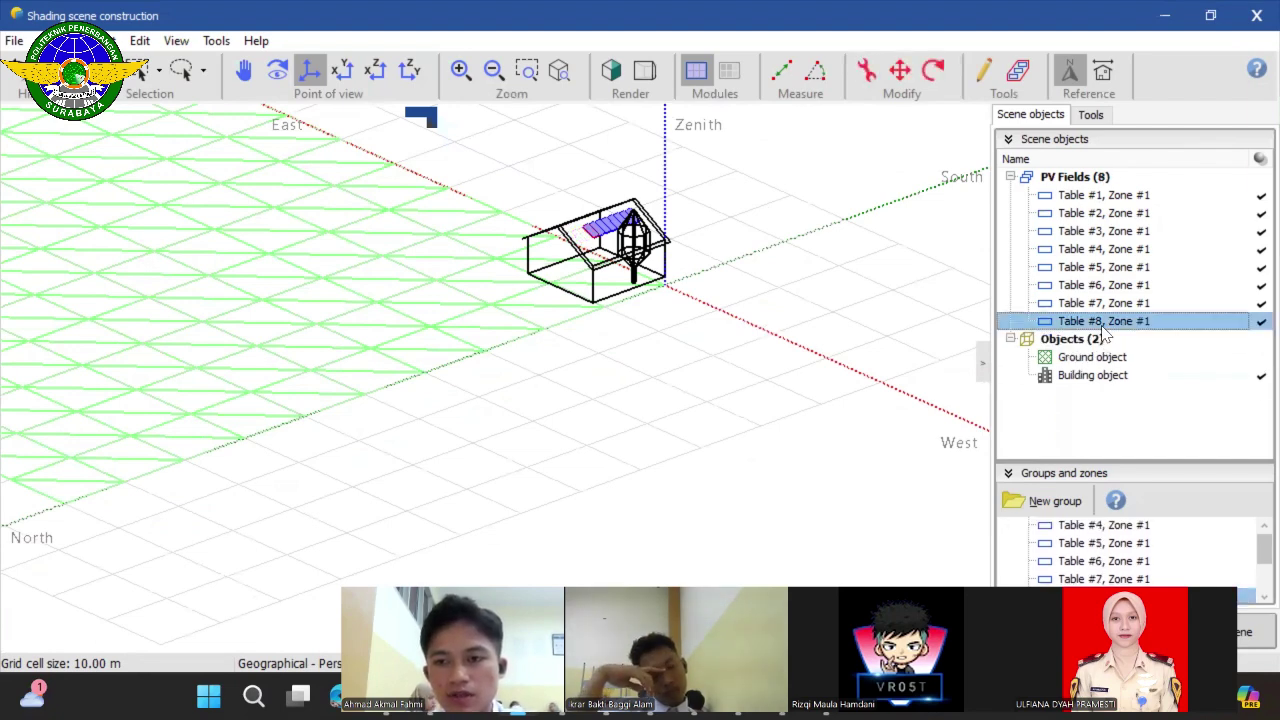
pyautogui.press('Delete')
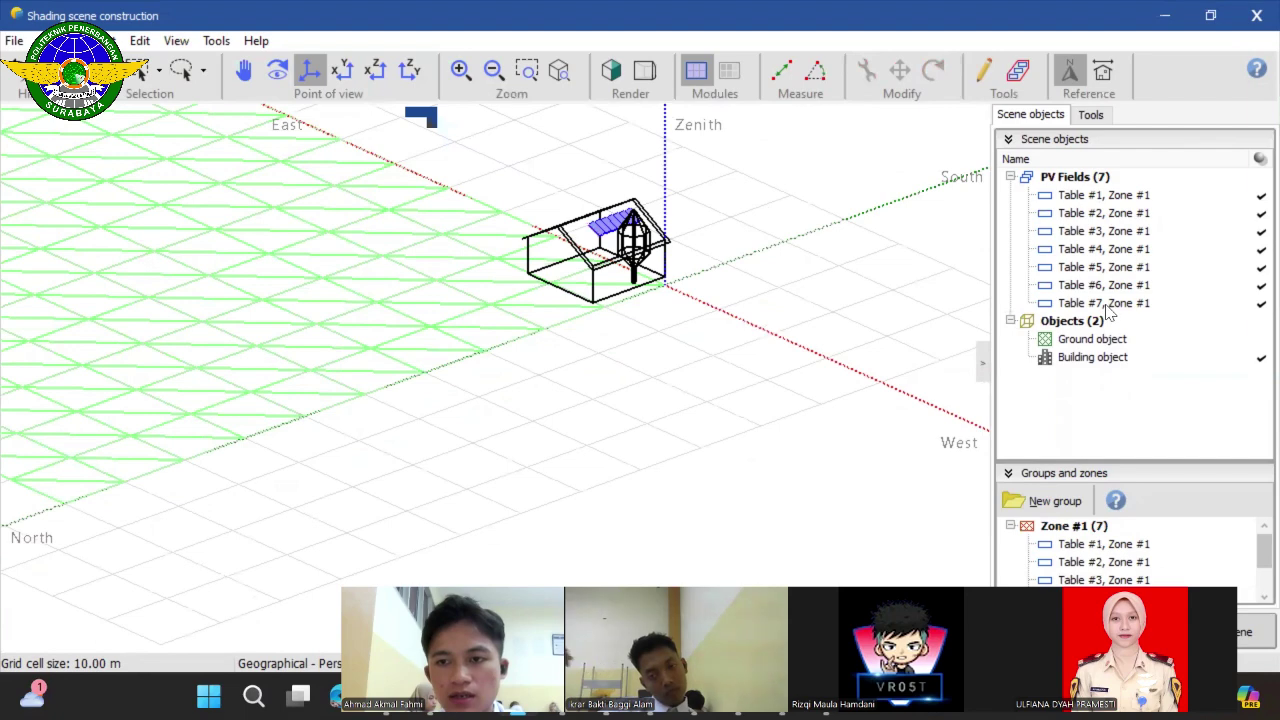
# Select the building object and show the shading scene in the realistic view, with the house and tree seen close up.
pyautogui.click(1066, 362)
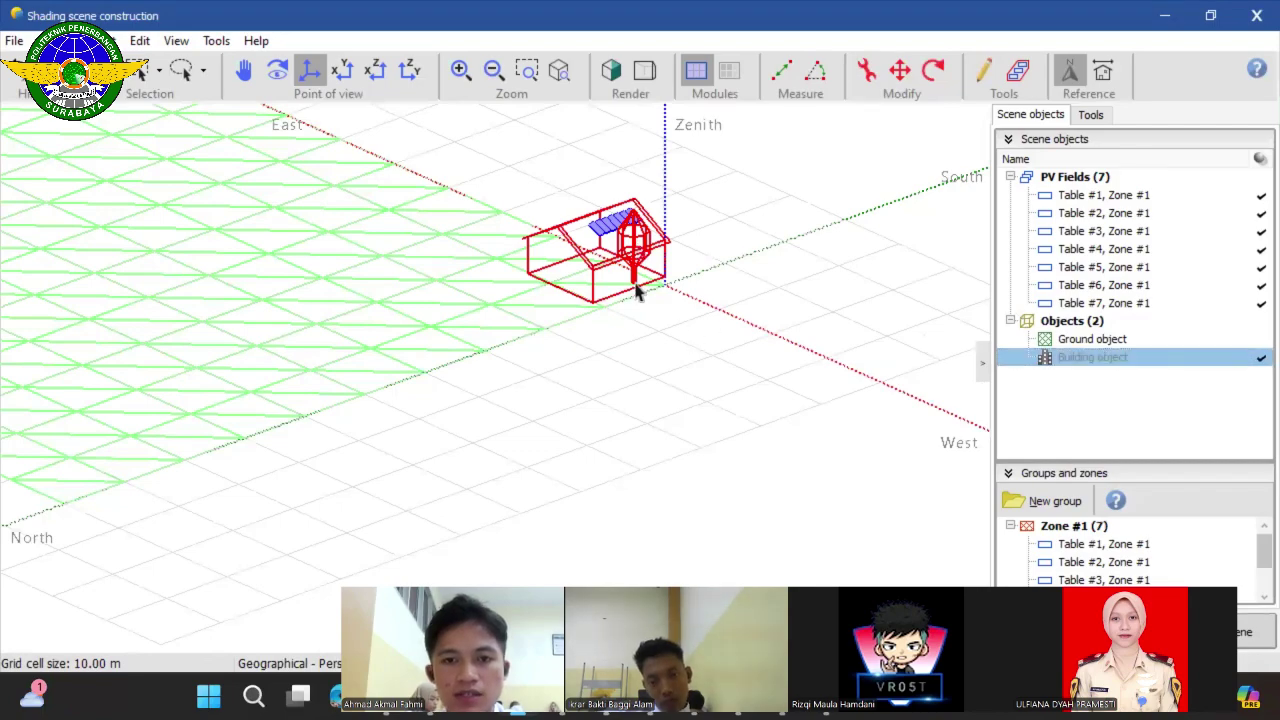
pyautogui.scroll(3, 634, 286)
pyautogui.moveTo(384, 148); pyautogui.dragTo(632, 104)
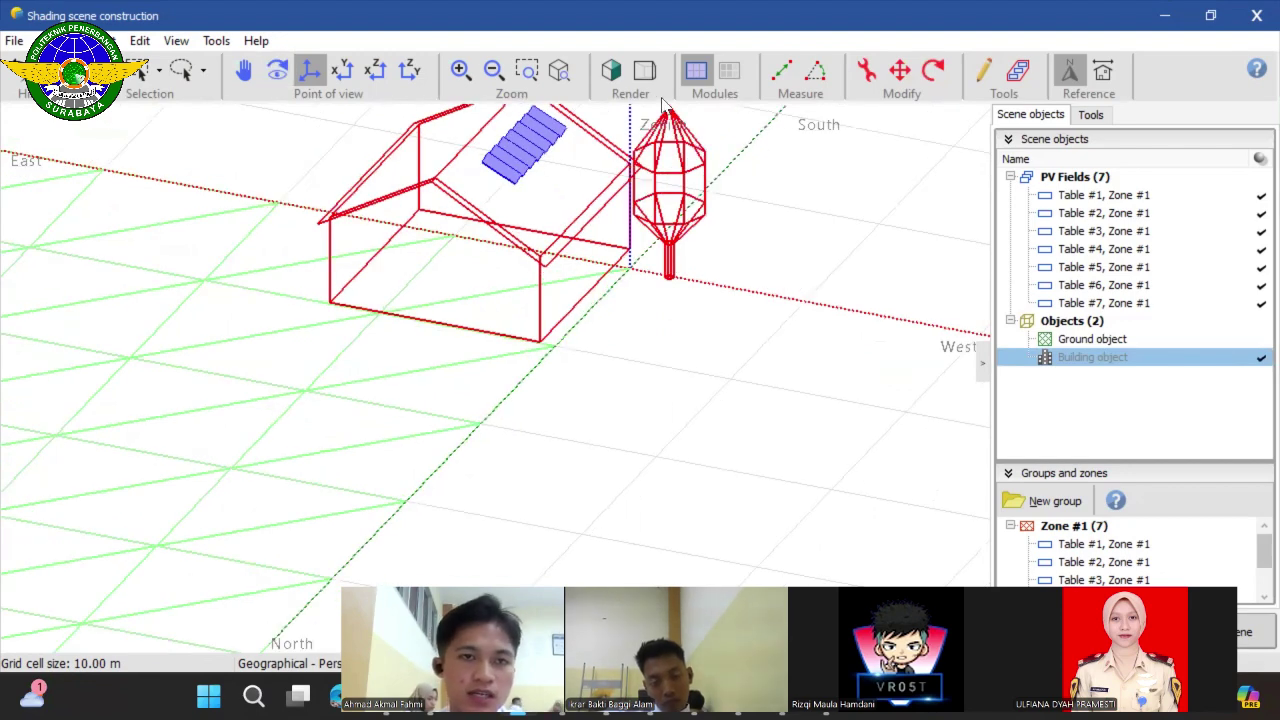
pyautogui.click(612, 72)
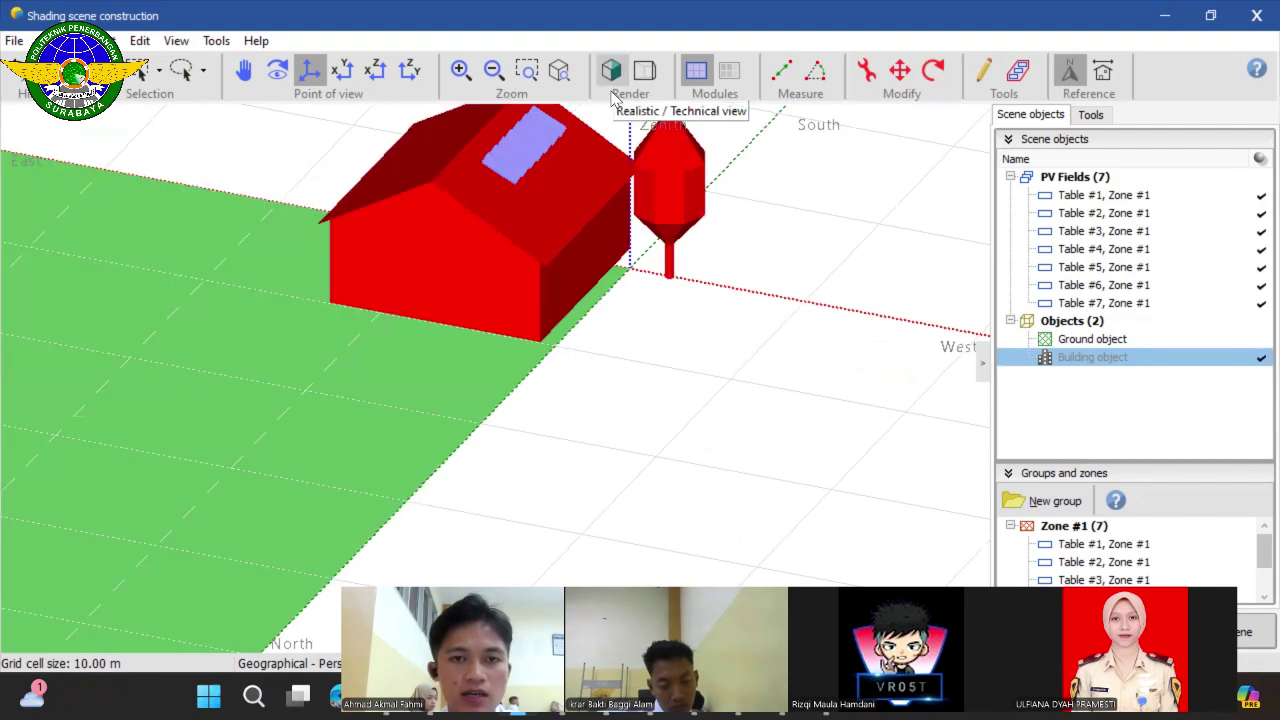
# Inspect the rendered house and tree, change the scene's projection, and toggle the realistic rendering off and back on.
pyautogui.scroll(-3, 507, 290)
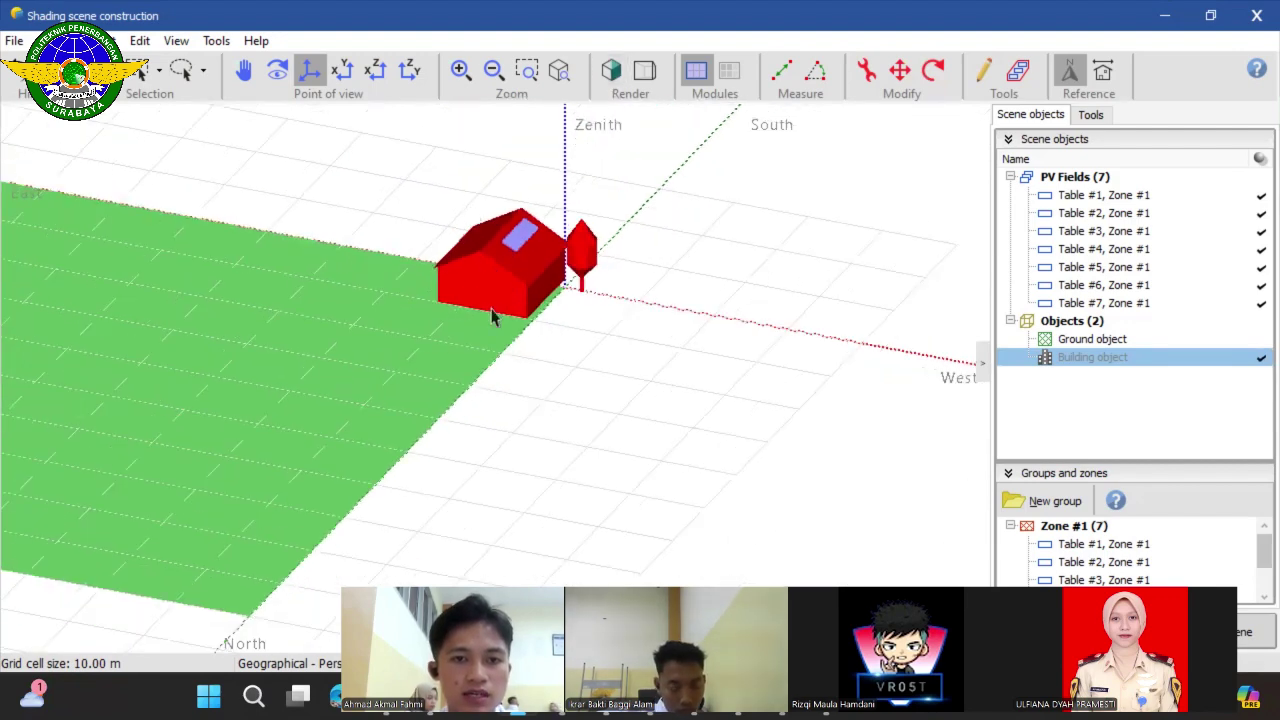
pyautogui.scroll(2, 522, 326)
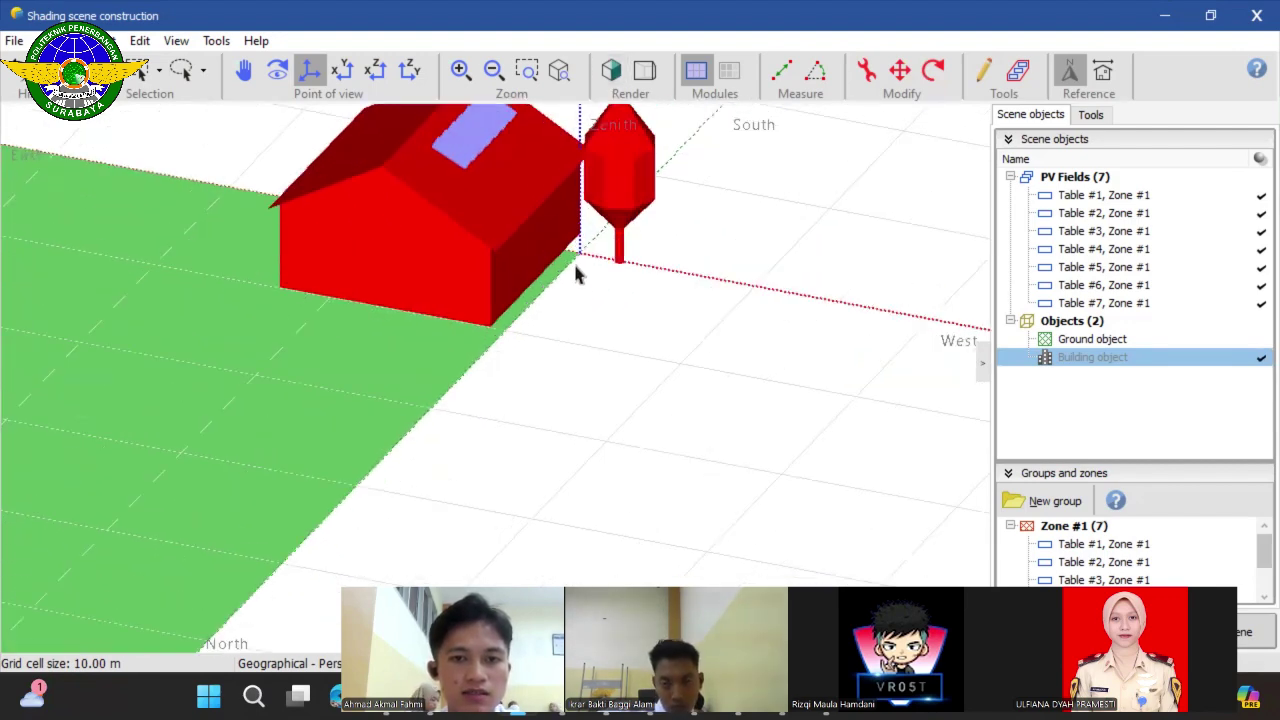
pyautogui.scroll(2, 578, 272)
pyautogui.scroll(-2, 556, 282)
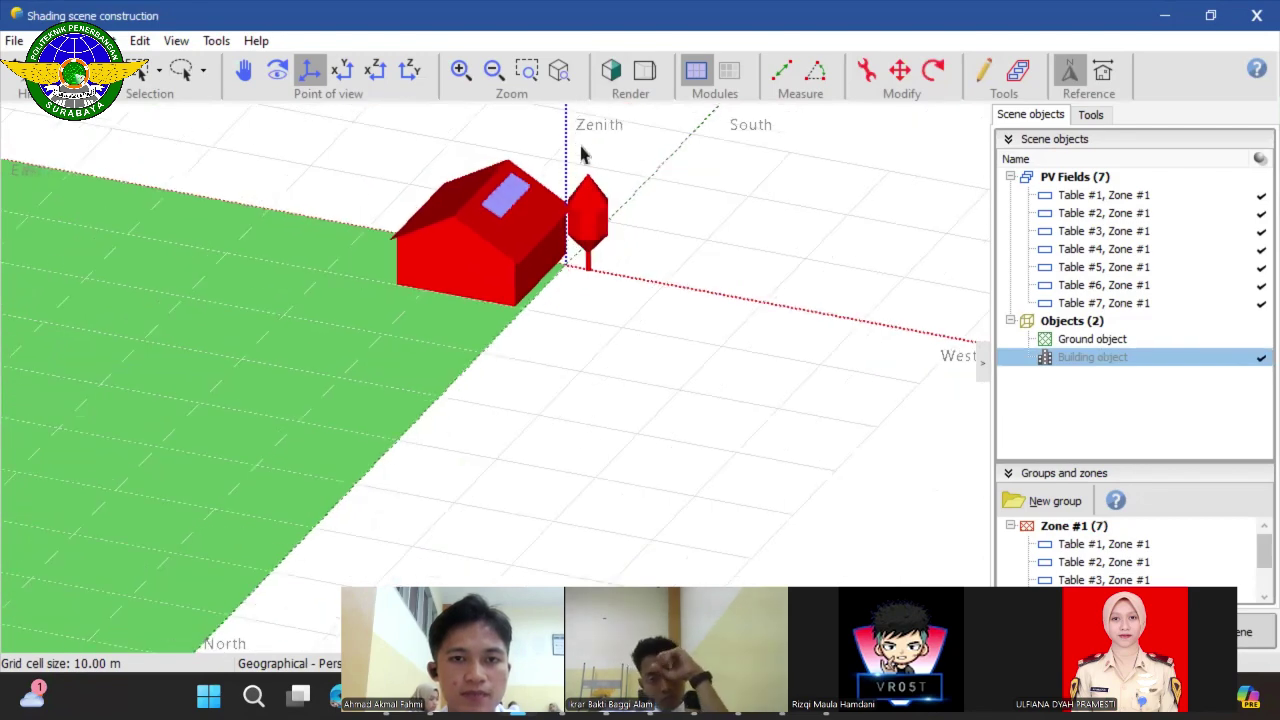
pyautogui.click(644, 70)
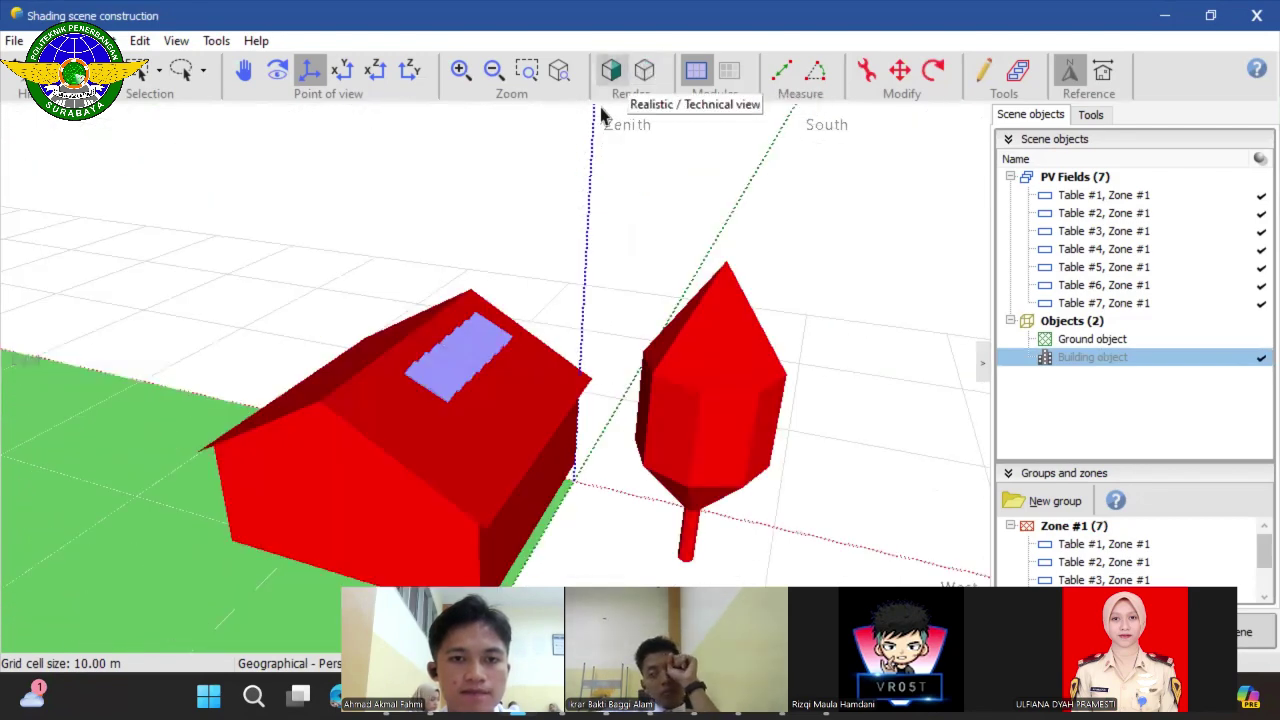
pyautogui.click(612, 70)
pyautogui.click(612, 70)
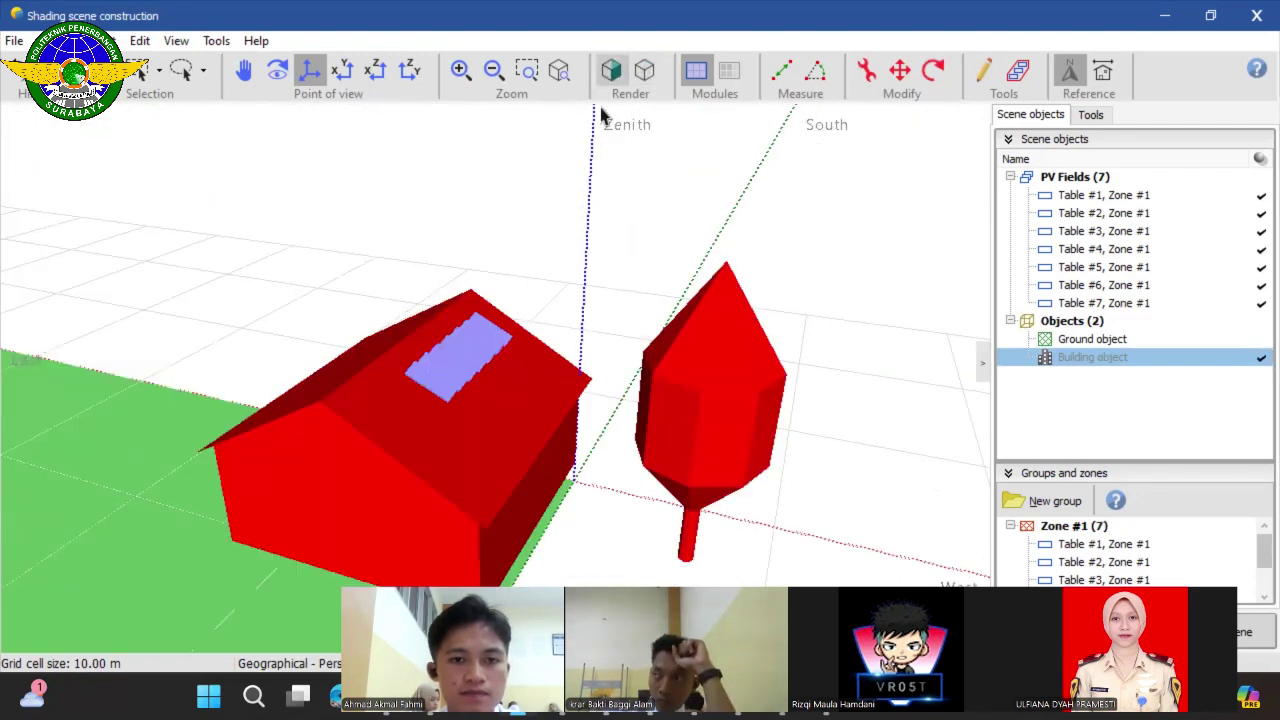
# Compare the house, tree and rooftop PV tables in the top view and the perspective view.
pyautogui.click(341, 78)
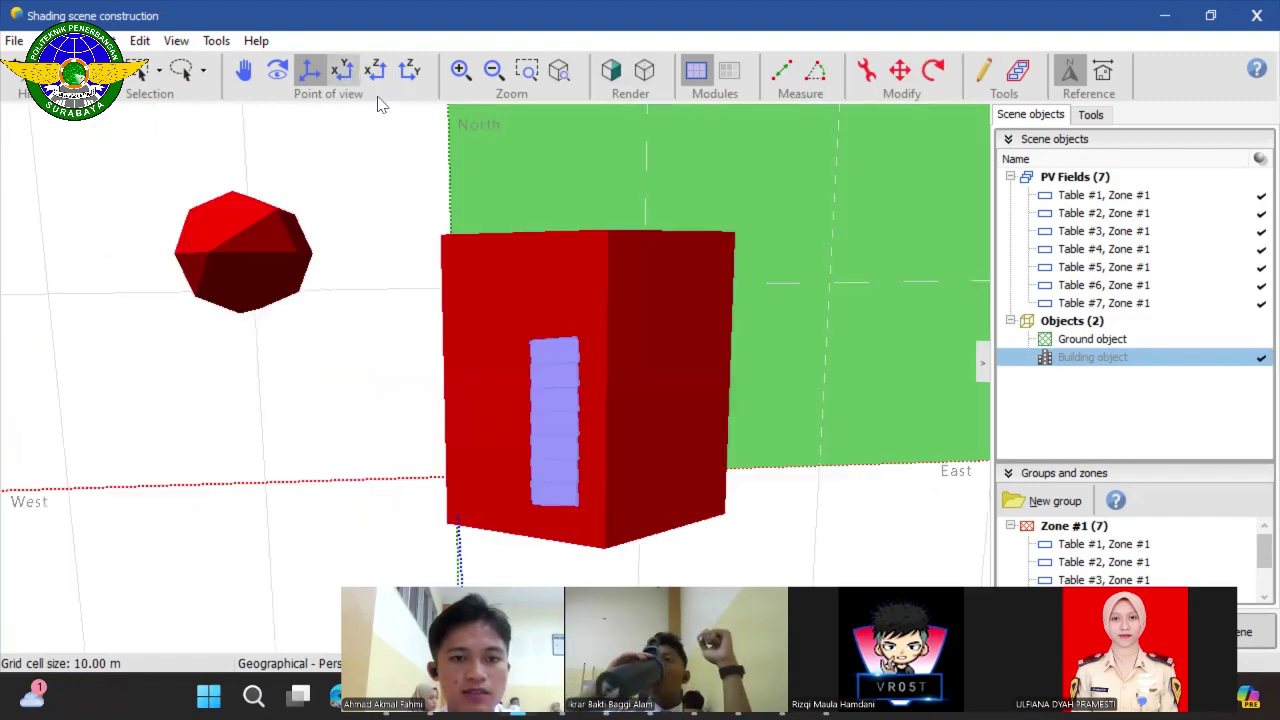
pyautogui.click(311, 78)
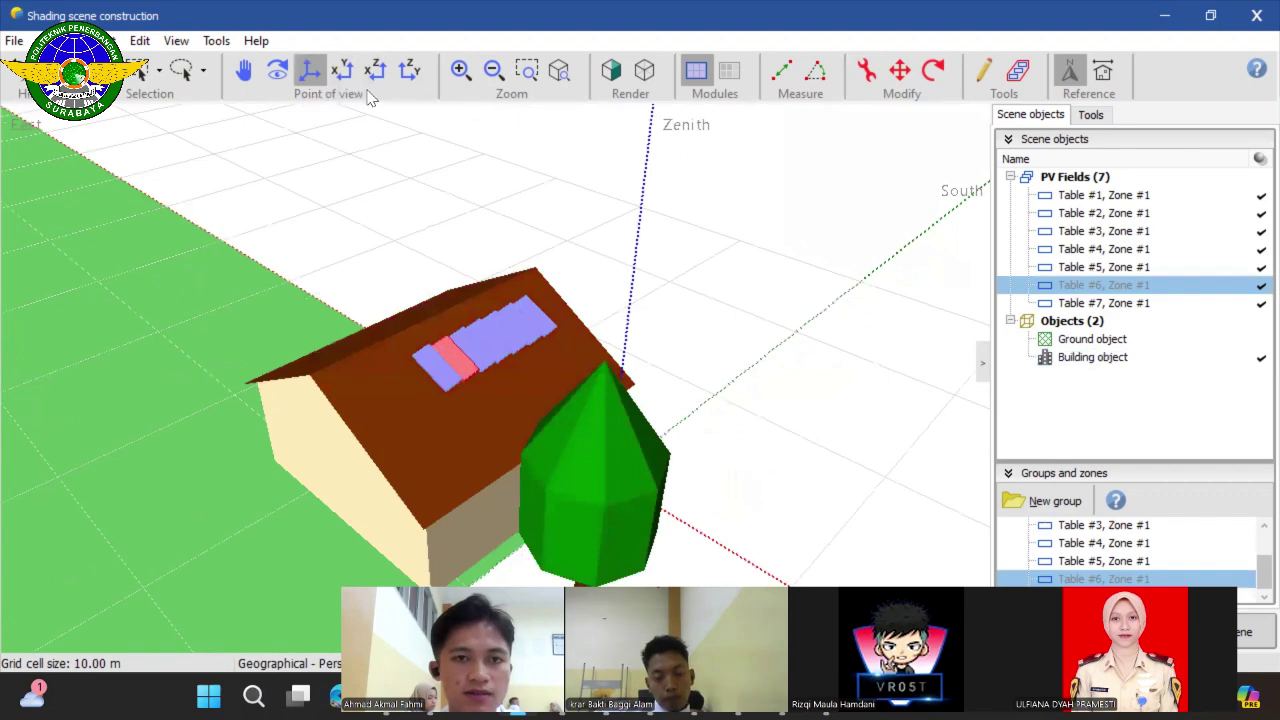
pyautogui.click(344, 78)
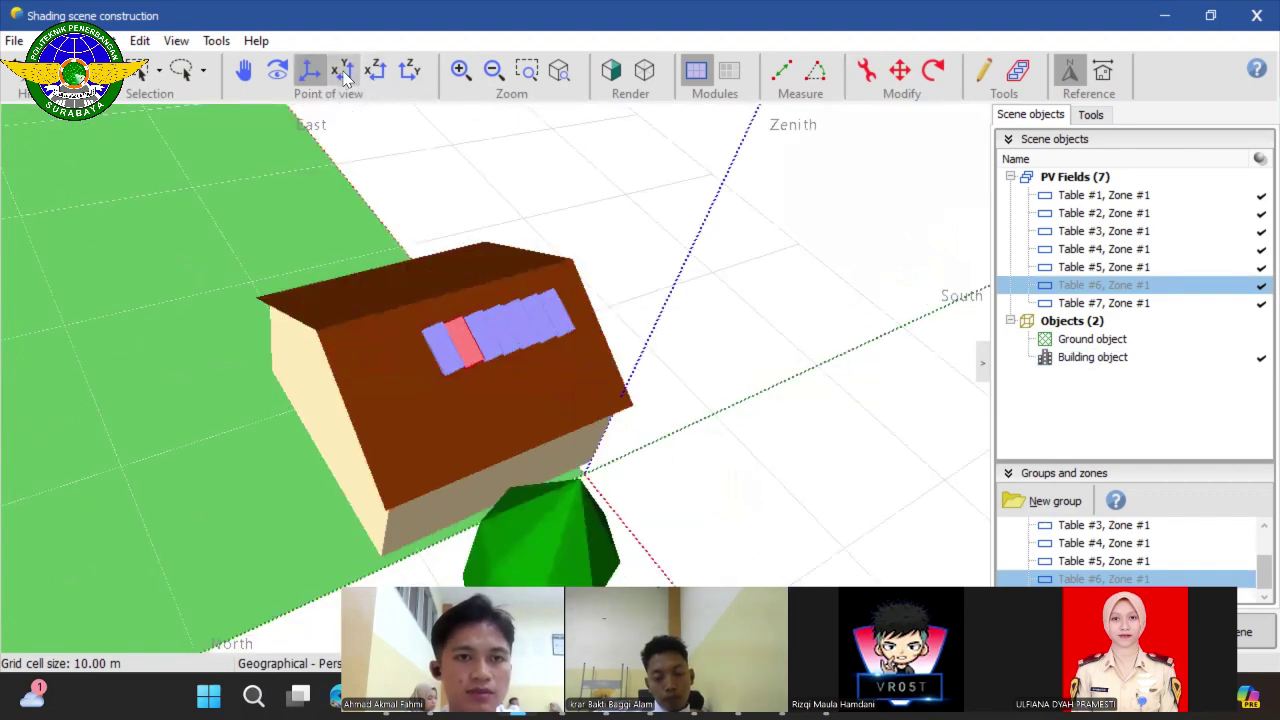
pyautogui.click(344, 78)
pyautogui.click(305, 84)
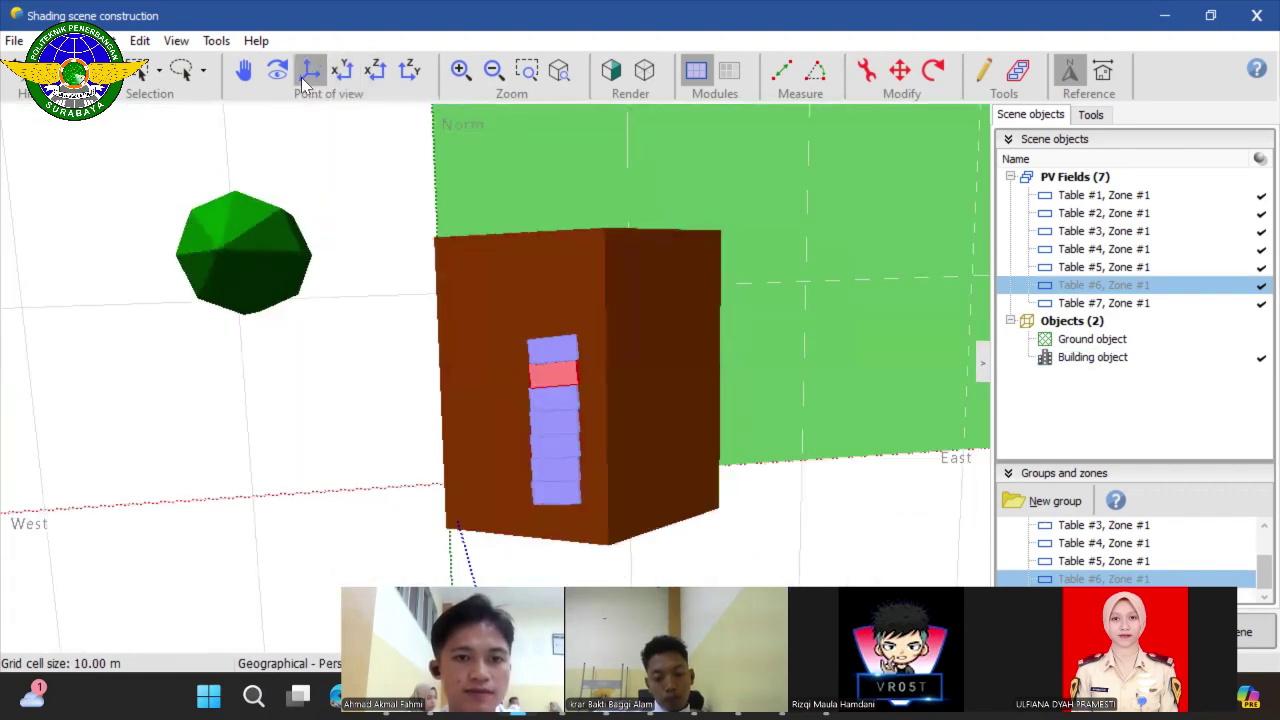
pyautogui.click(305, 84)
# Examine the placement of the rooftop PV tables relative to the nearby tree, from close up and from farther away.
pyautogui.scroll(-5, 447, 285)
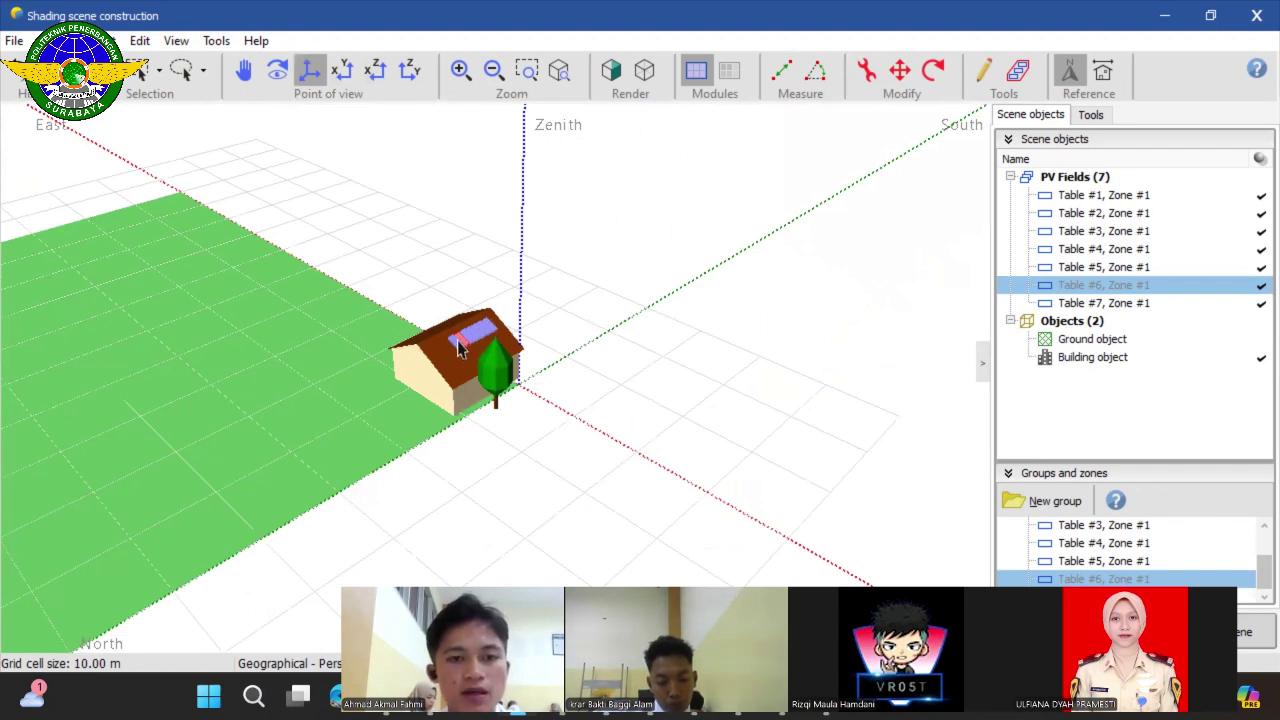
pyautogui.scroll(3, 458, 345)
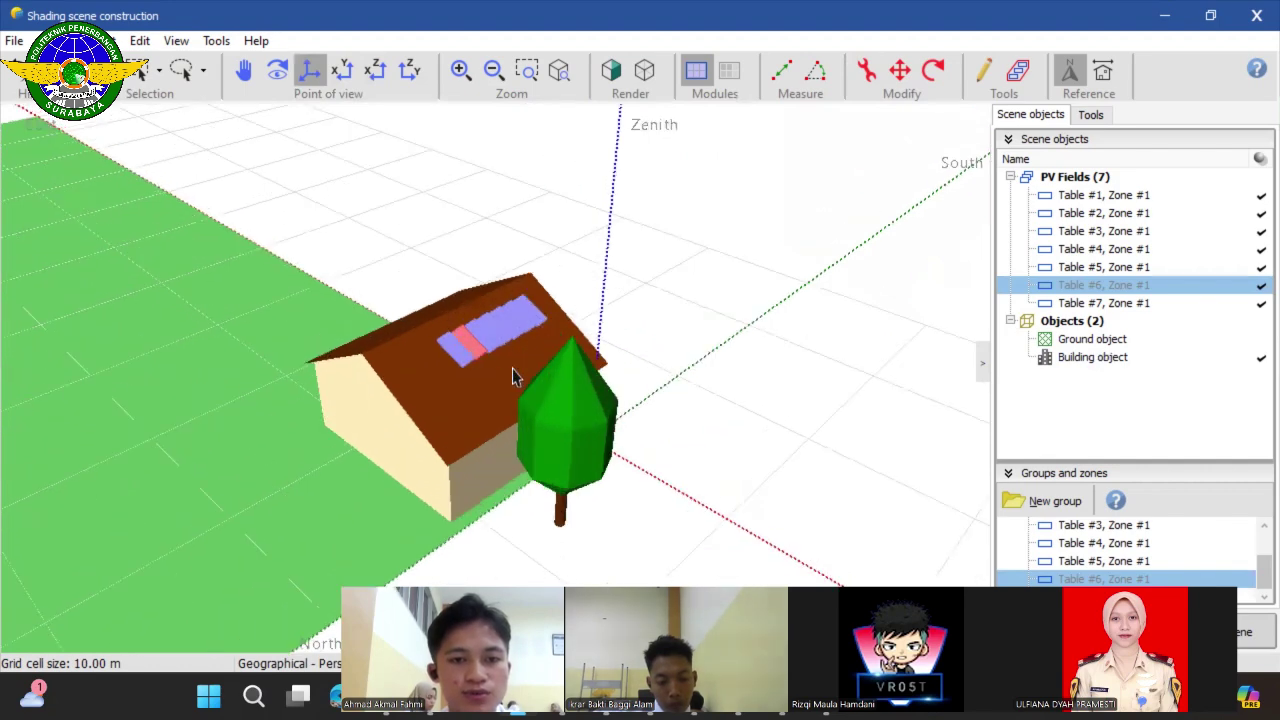
pyautogui.scroll(-1, 540, 385)
pyautogui.scroll(-1, 533, 415)
pyautogui.scroll(4, 533, 425)
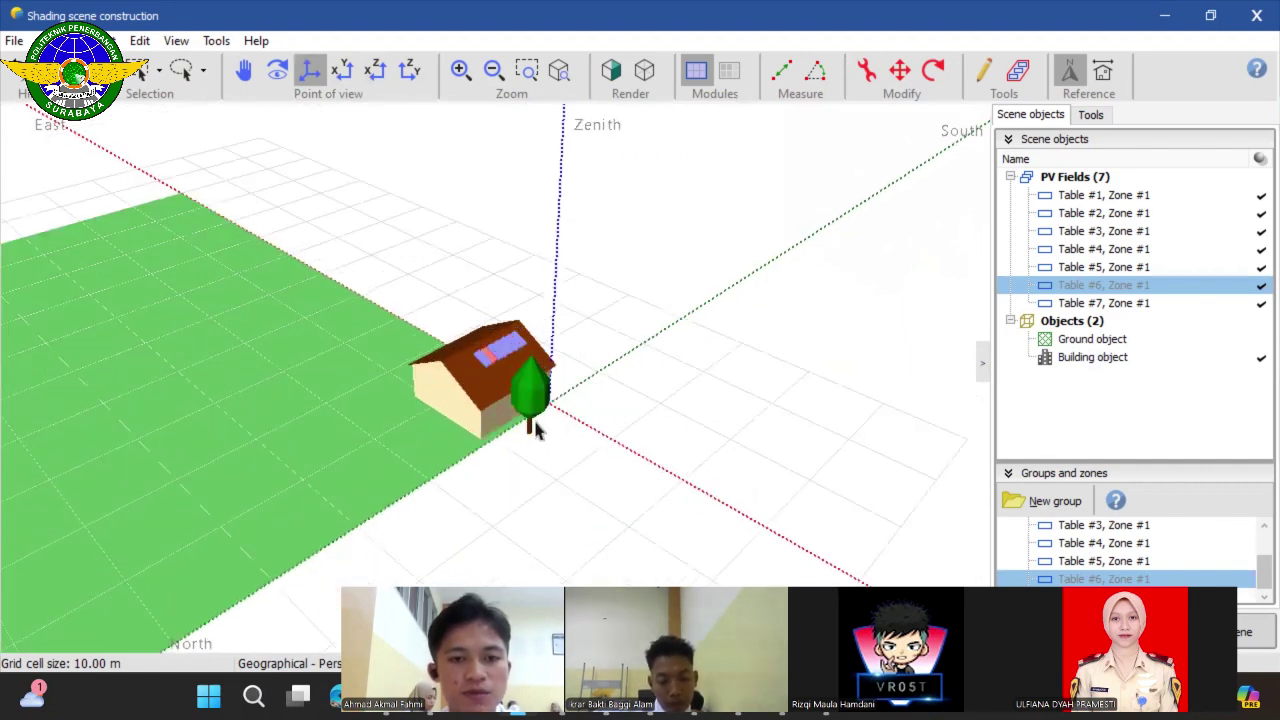
pyautogui.scroll(-1, 517, 366)
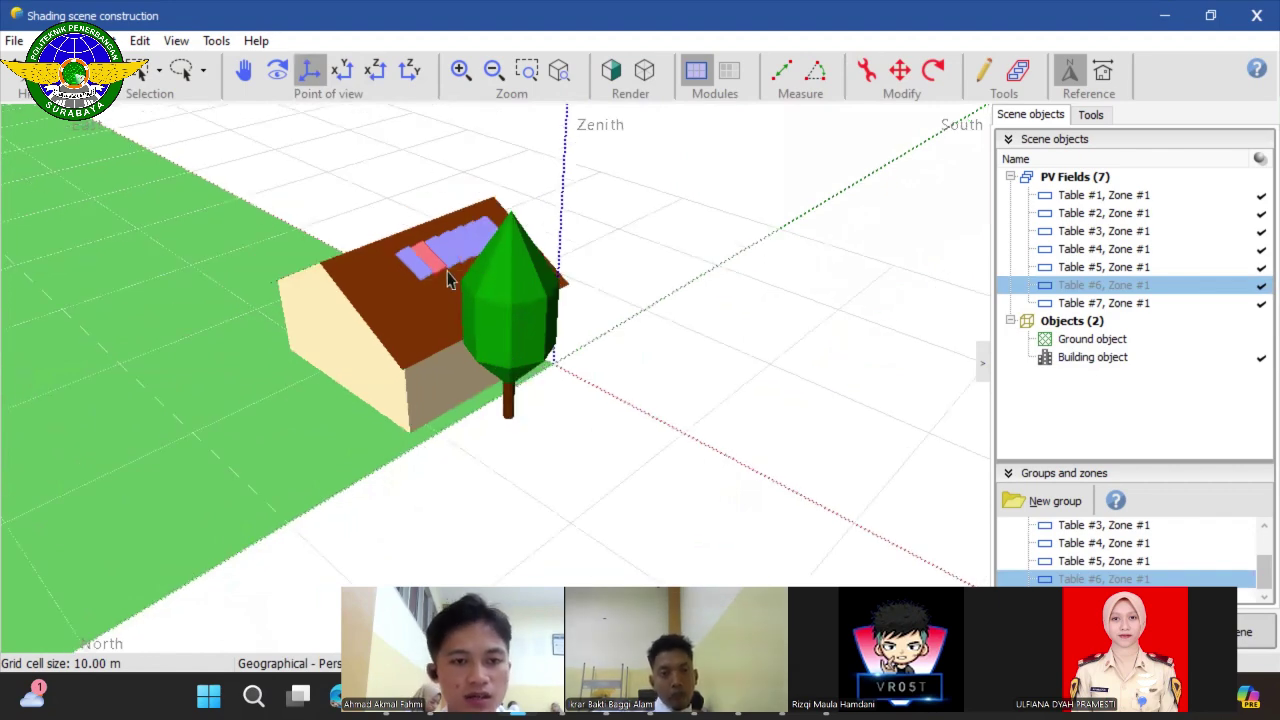
pyautogui.scroll(-1, 449, 280)
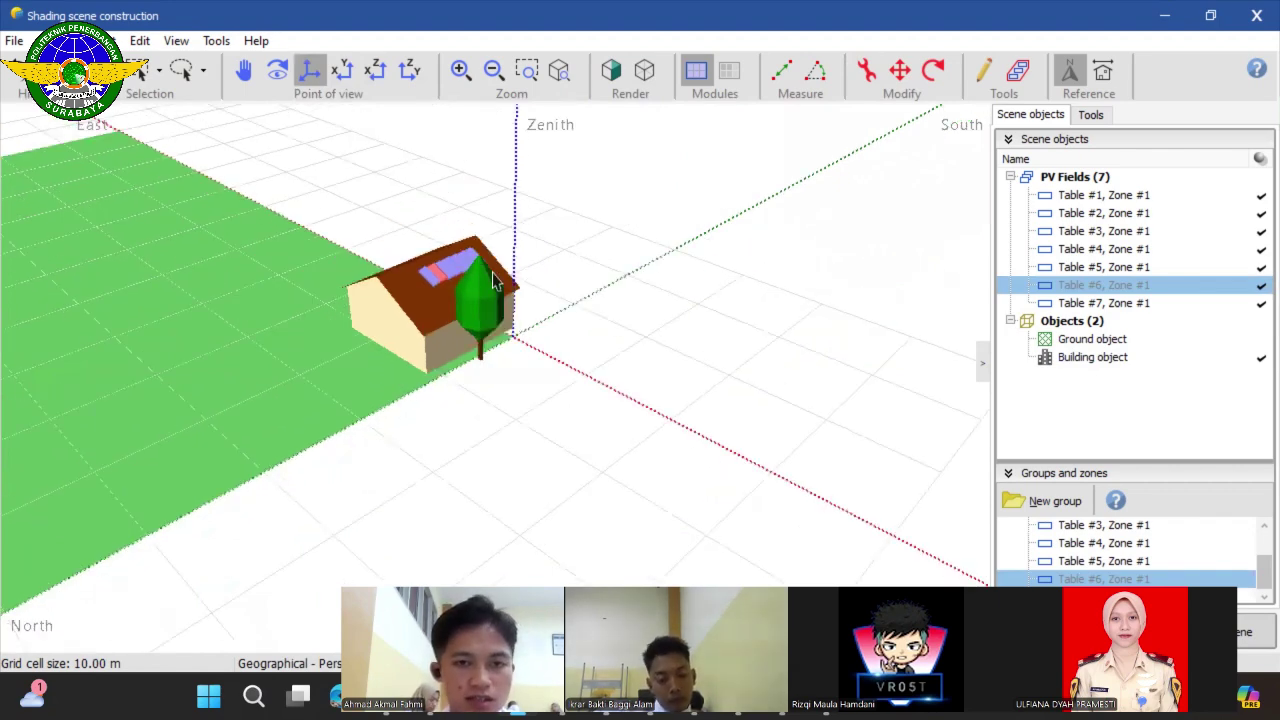
pyautogui.scroll(1, 605, 428)
pyautogui.scroll(-1, 494, 426)
pyautogui.scroll(1, 431, 371)
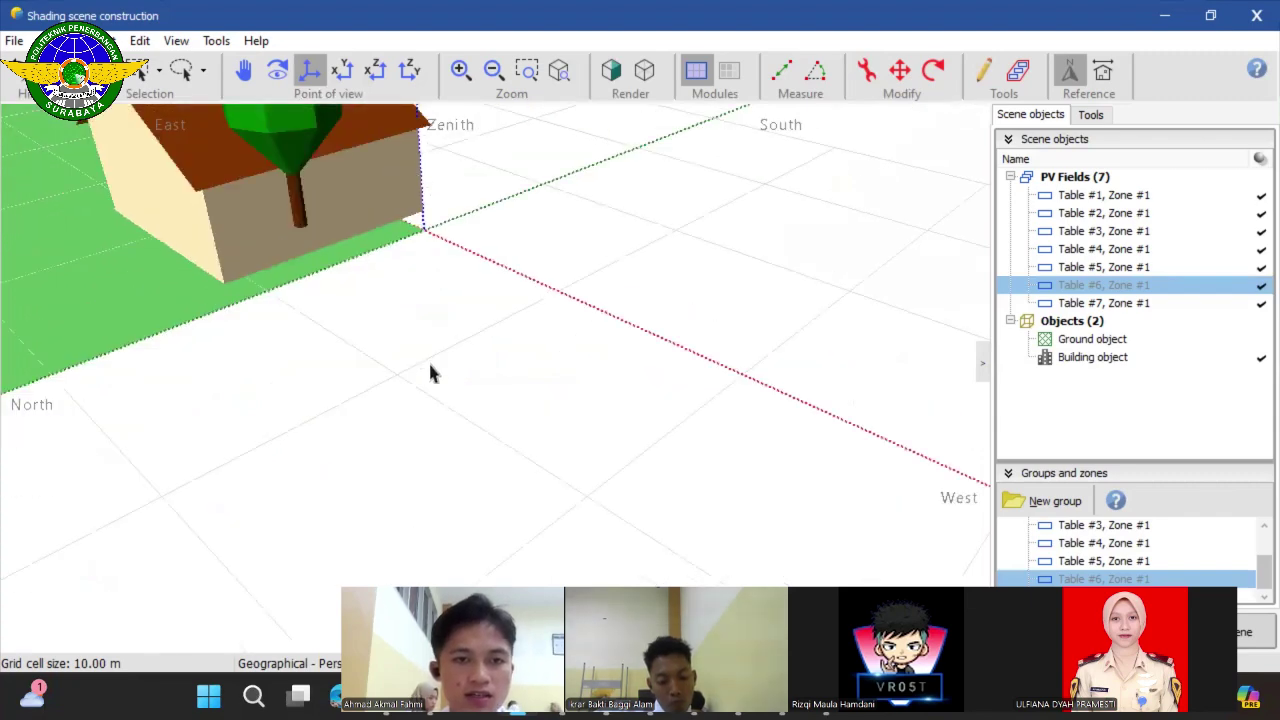
pyautogui.scroll(-1, 731, 277)
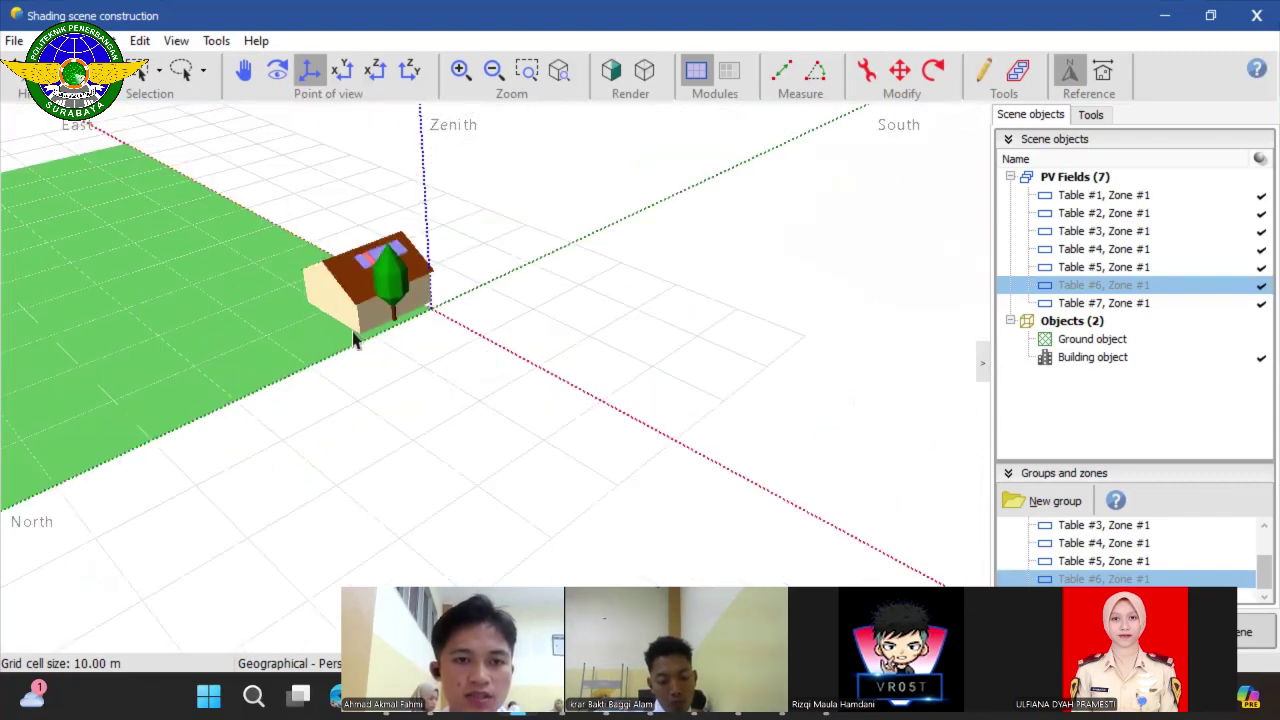
pyautogui.scroll(1, 354, 337)
pyautogui.scroll(1, 354, 290)
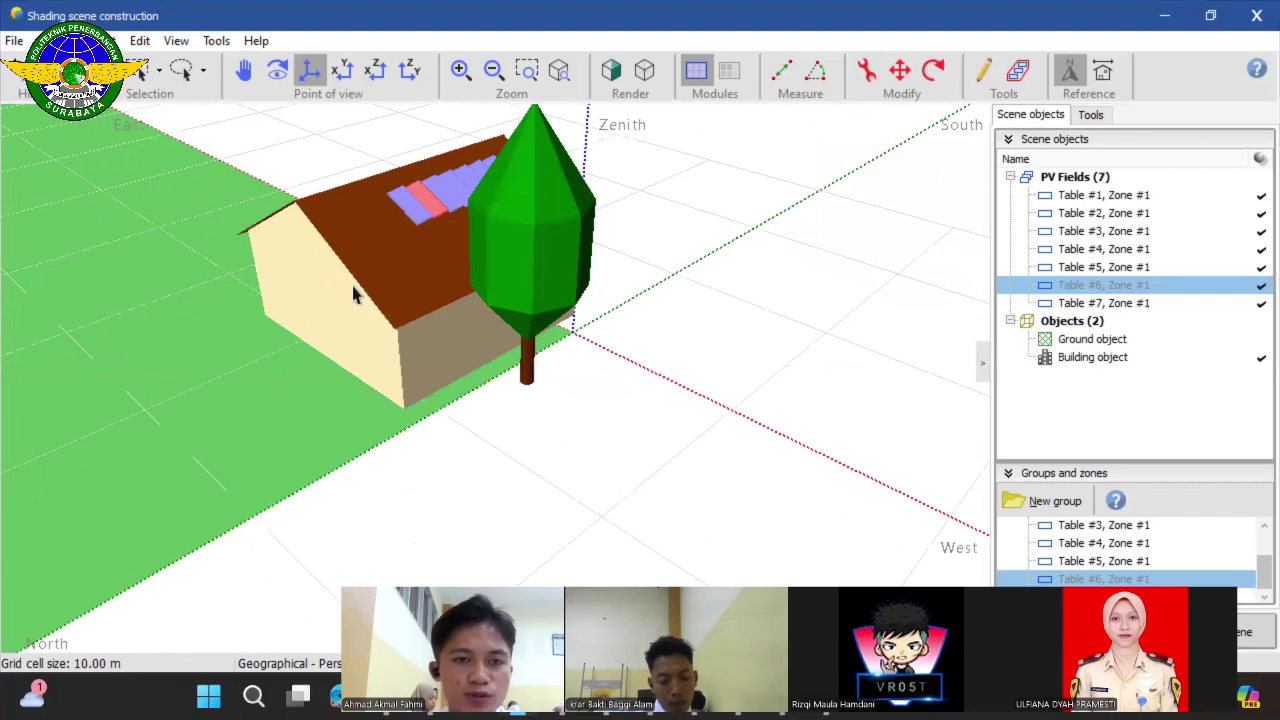
pyautogui.scroll(-2, 351, 282)
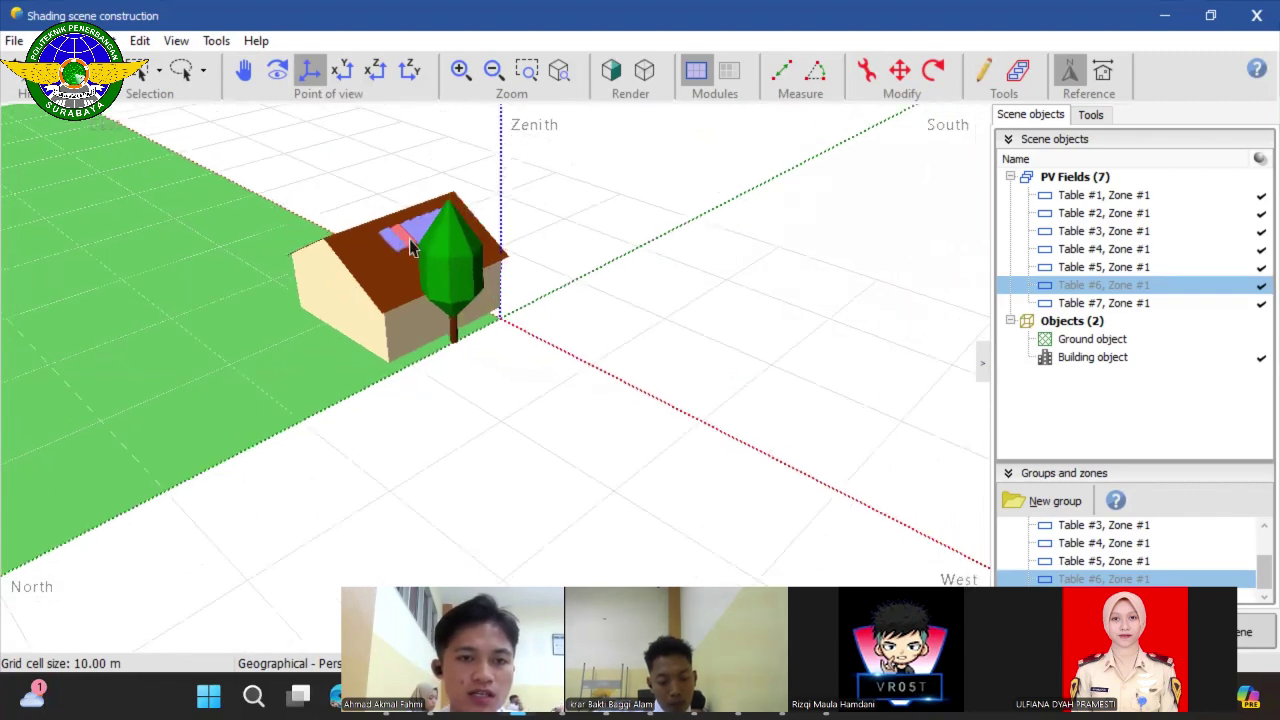
pyautogui.scroll(-3, 460, 260)
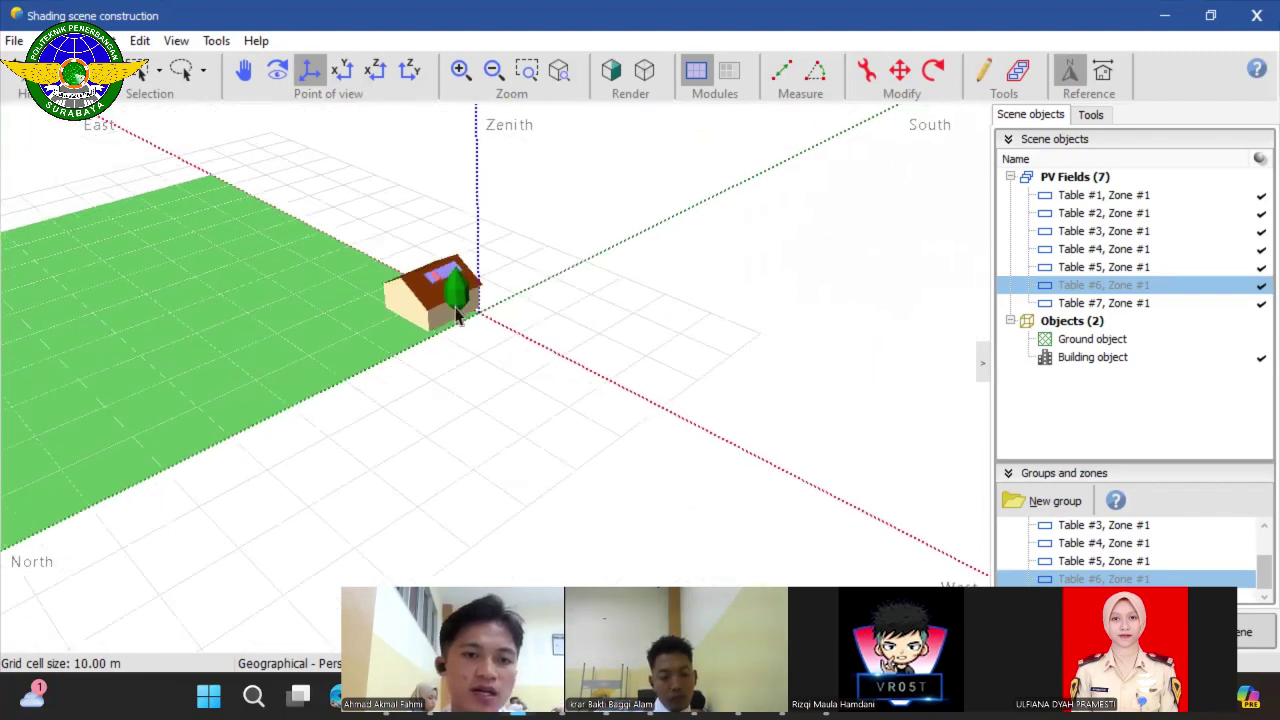
pyautogui.scroll(2, 455, 327)
pyautogui.scroll(1, 455, 327)
pyautogui.scroll(1, 452, 310)
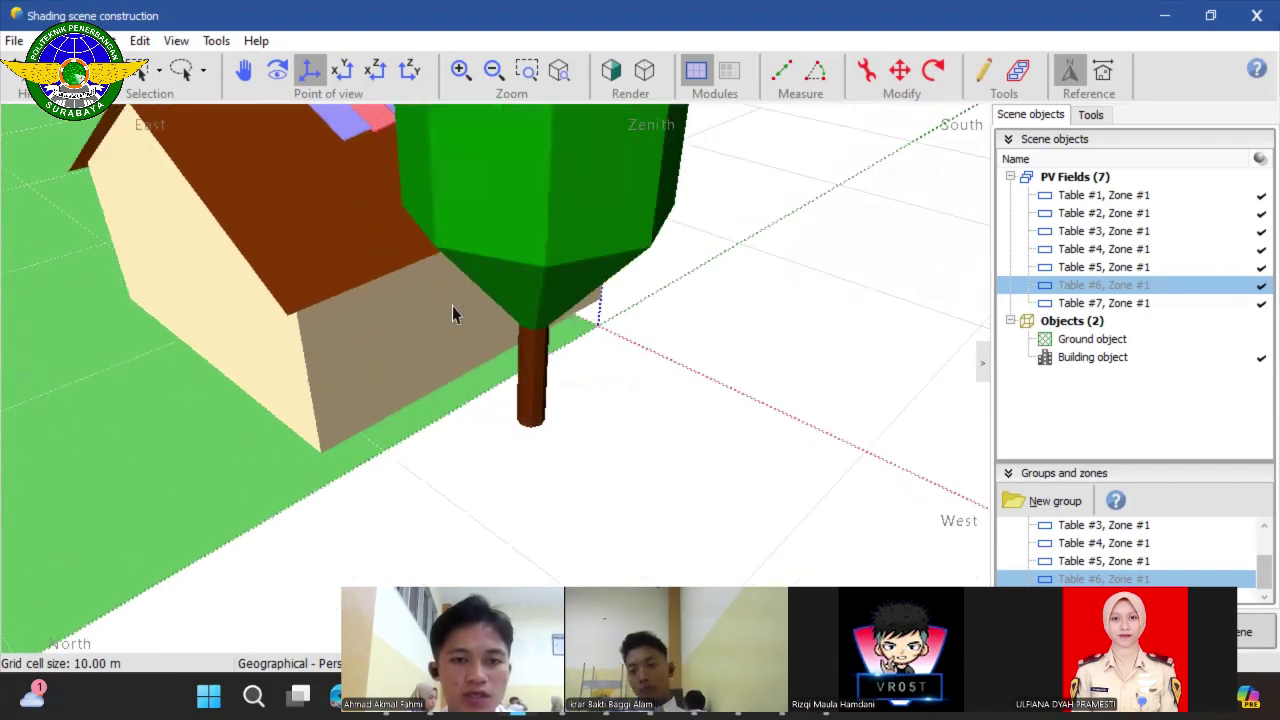
pyautogui.scroll(-1, 452, 314)
pyautogui.scroll(-2, 450, 312)
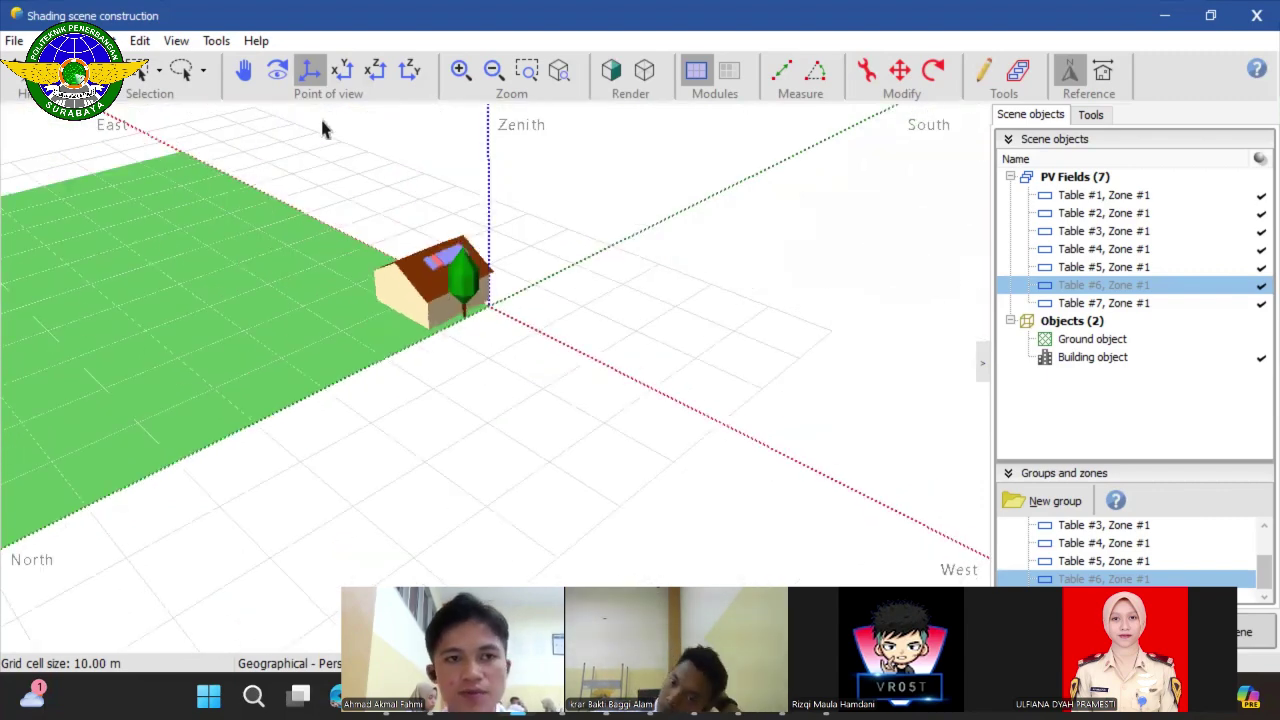
# Close the 3D shading scene without keeping its modifications.
pyautogui.click(1194, 372)
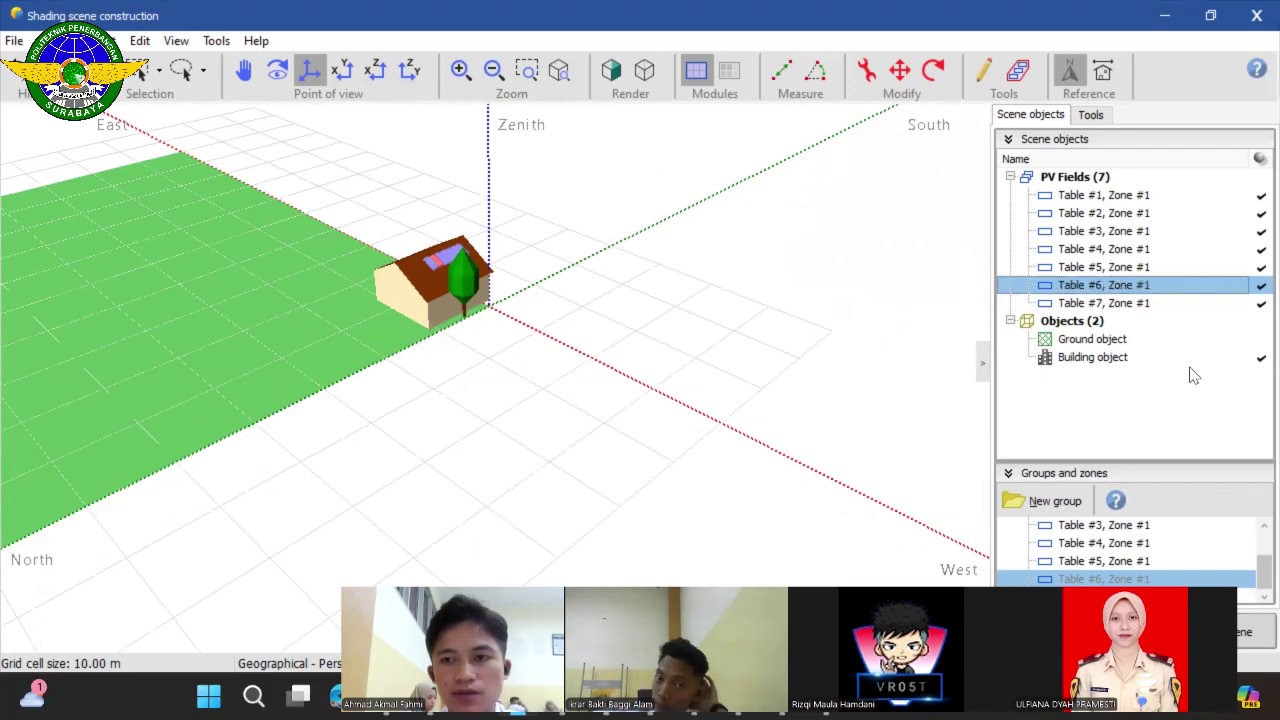
pyautogui.moveTo(273, 20); pyautogui.dragTo(263, 115)
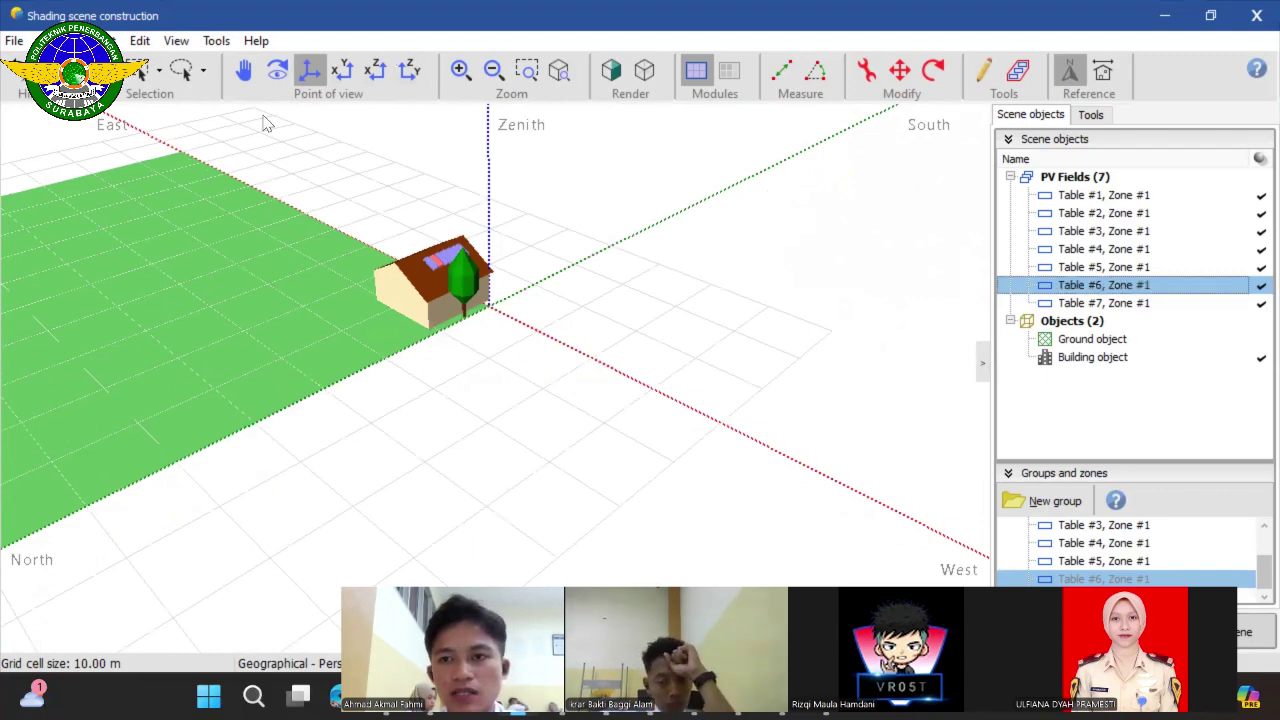
pyautogui.click(1136, 110)
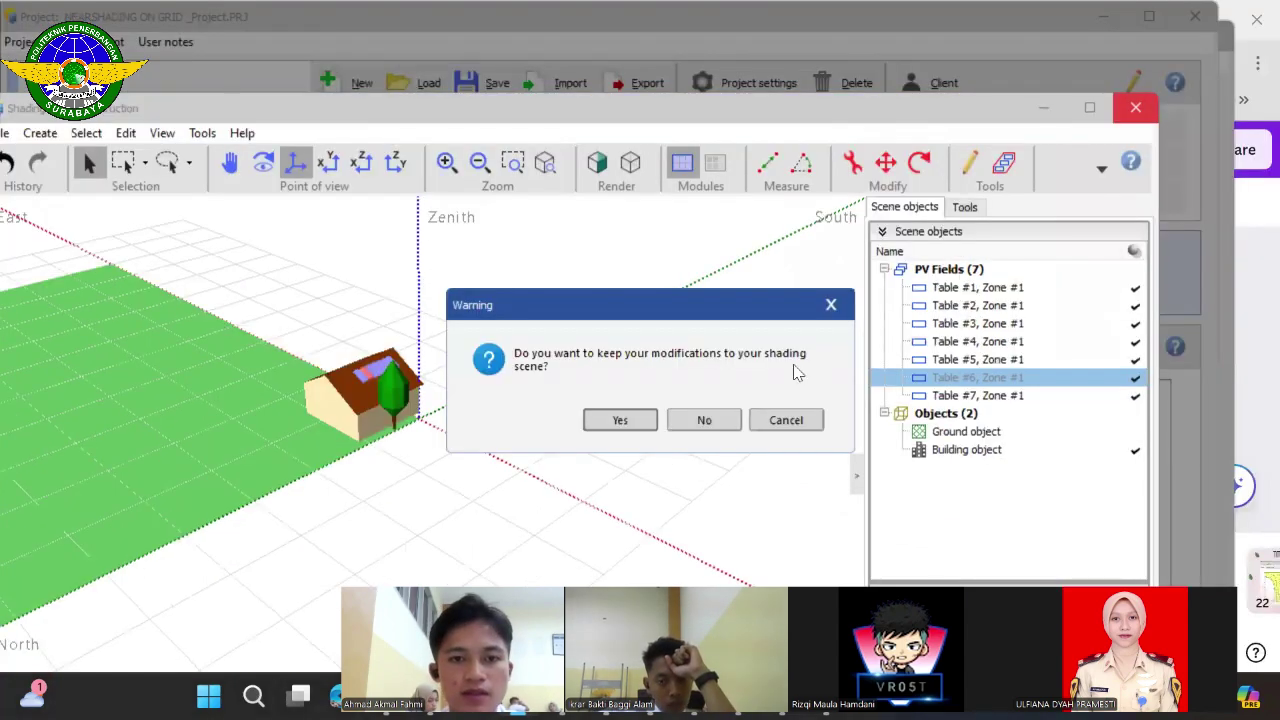
pyautogui.click(704, 420)
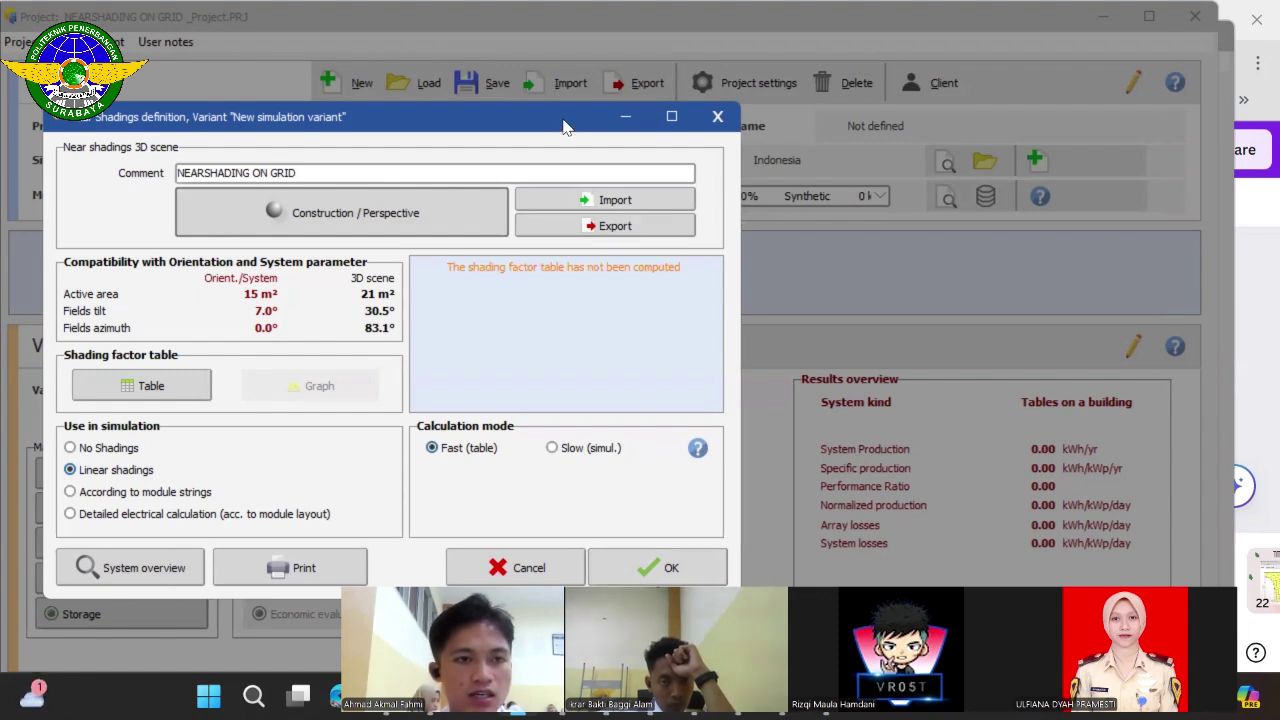
# Accept the near shadings definition with linear shadings and the fast calculation mode, and compute the shading factor table.
pyautogui.moveTo(563, 127); pyautogui.dragTo(569, 143)
pyautogui.click(655, 580)
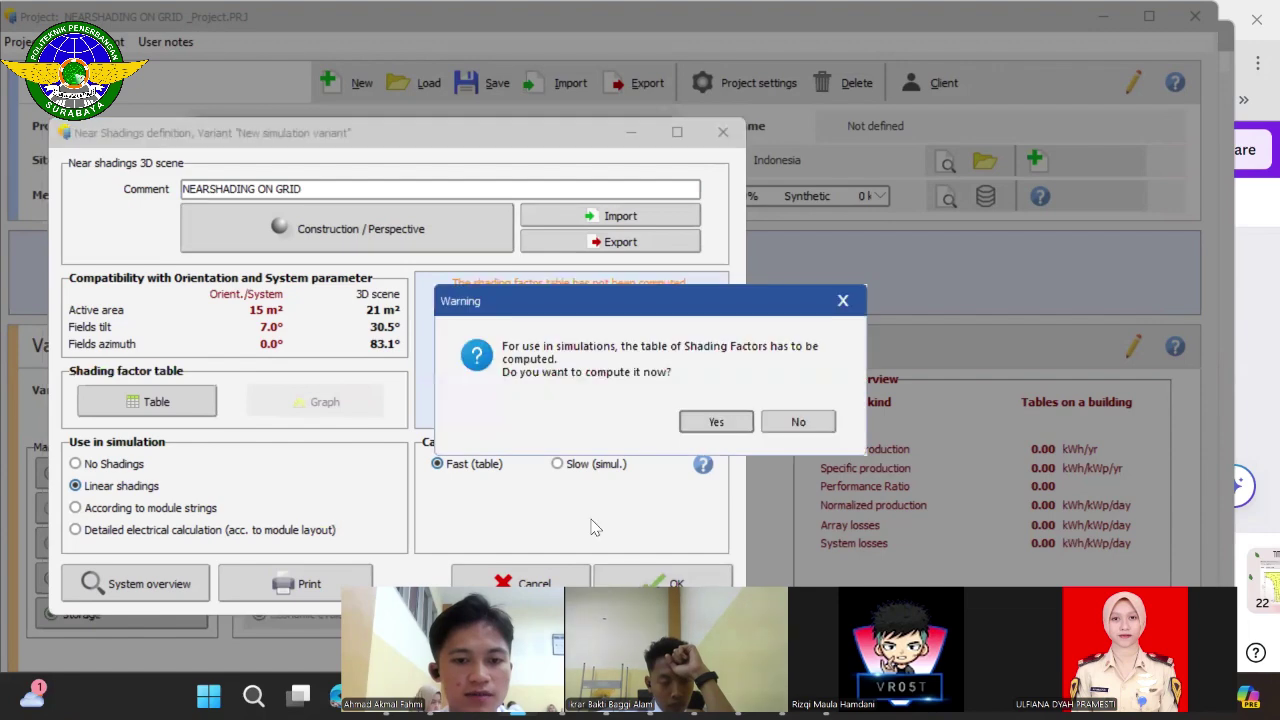
pyautogui.click(716, 422)
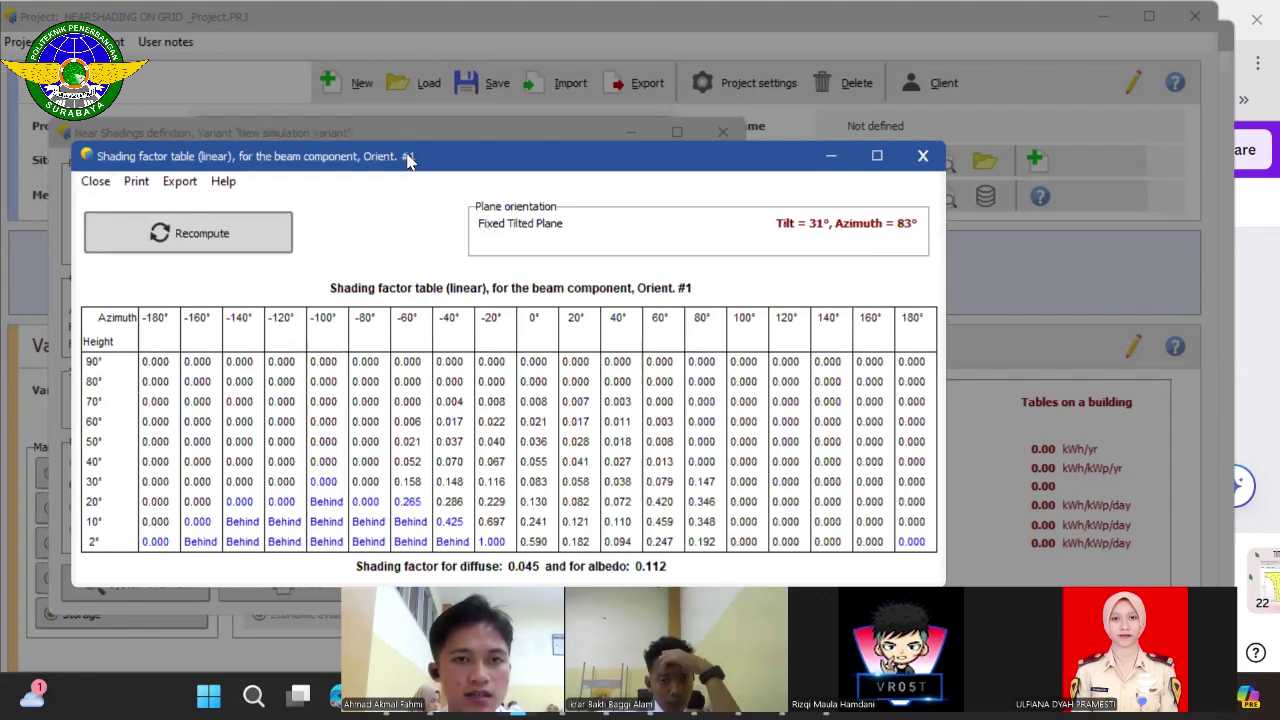
# Review the linear shading factor table for the beam component and return to the project.
pyautogui.moveTo(408, 160); pyautogui.dragTo(400, 96)
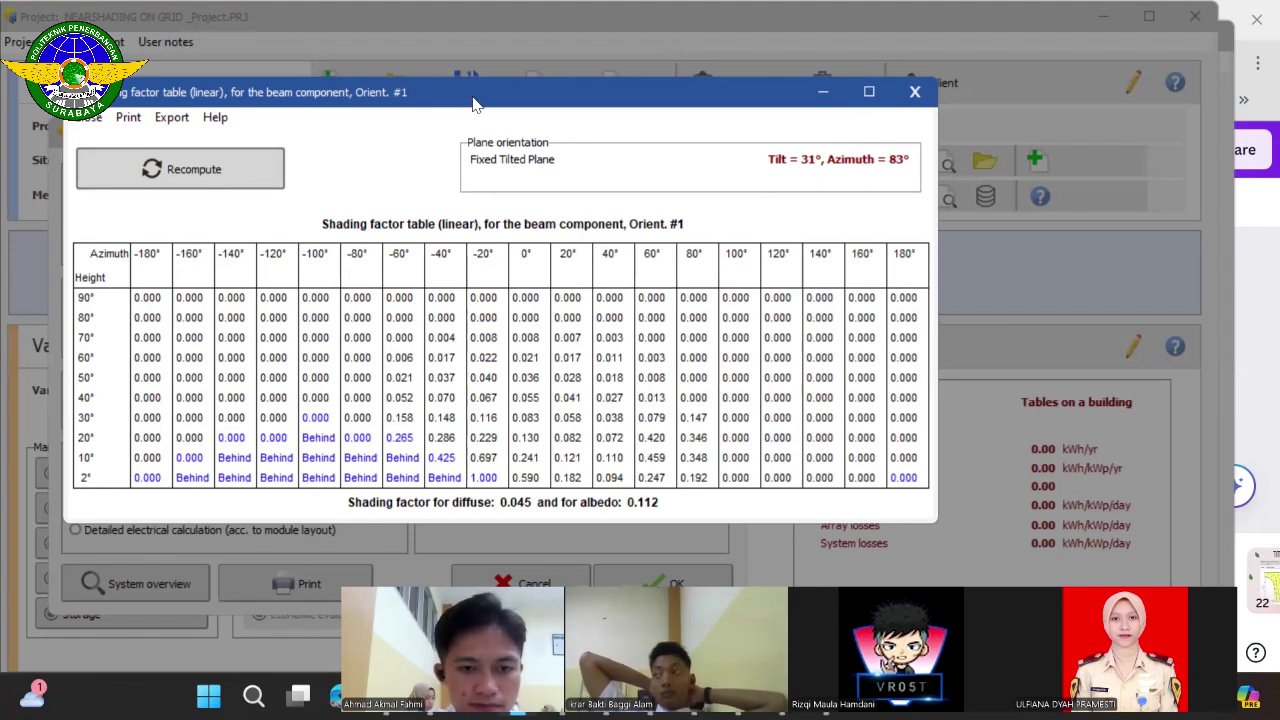
pyautogui.moveTo(474, 104); pyautogui.dragTo(624, 118)
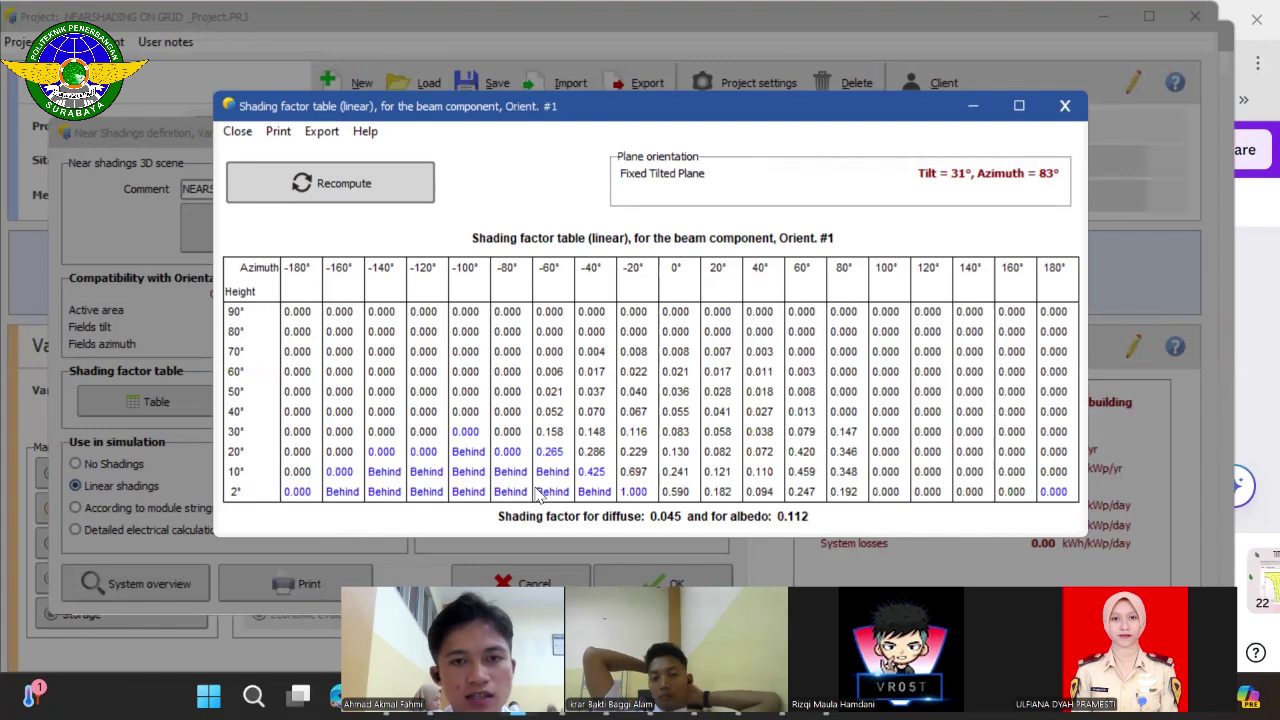
pyautogui.moveTo(590, 124); pyautogui.dragTo(534, 168)
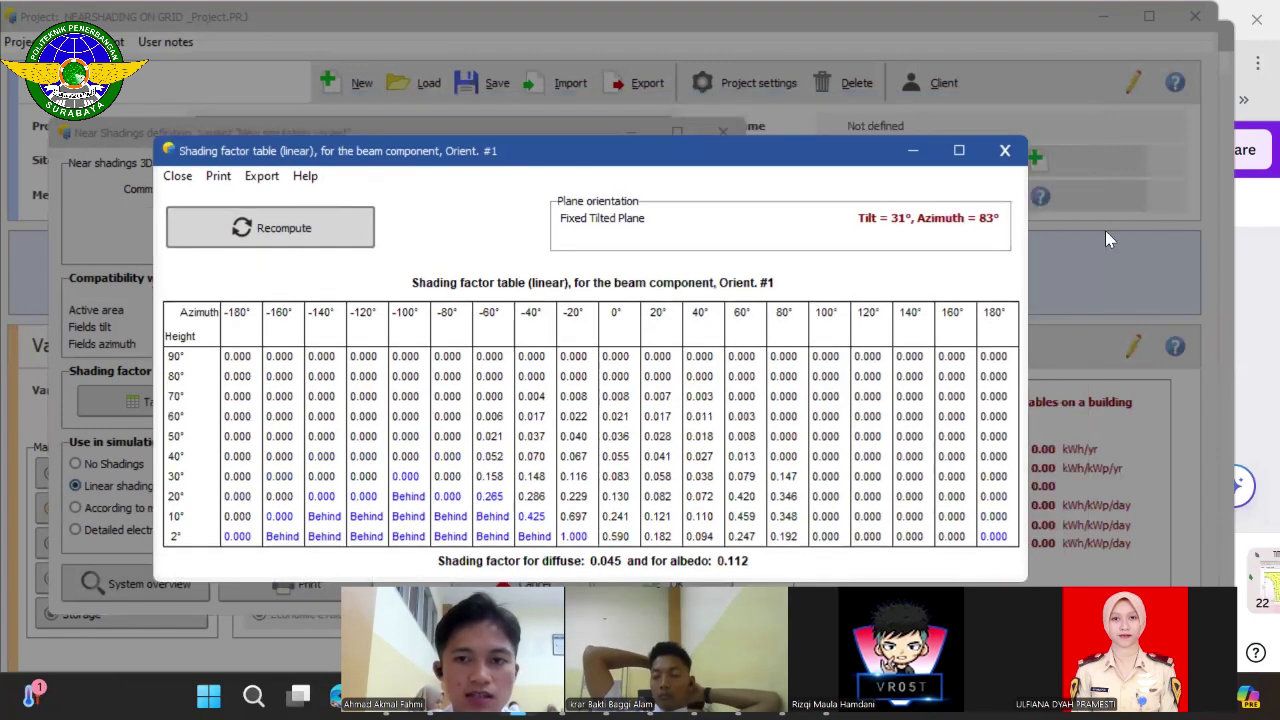
pyautogui.click(1001, 152)
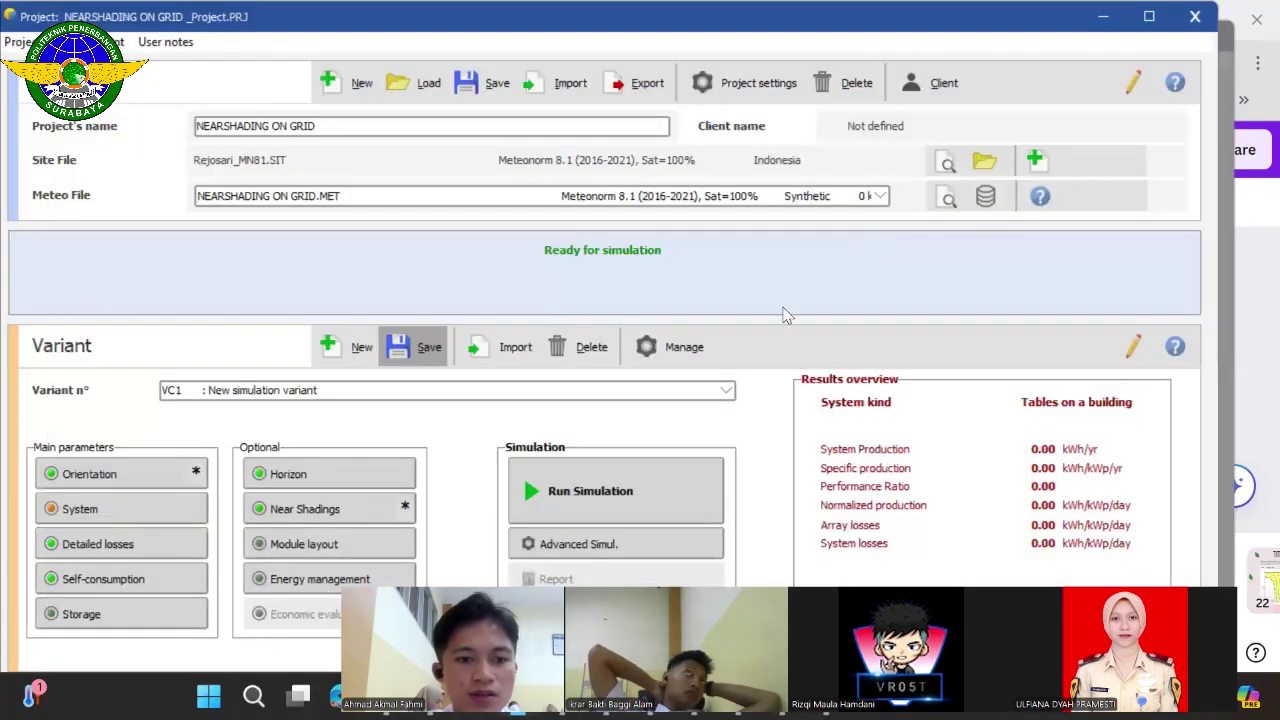
# Run the simulation for variant VC1 and review its main results and production graphs.
pyautogui.click(551, 470)
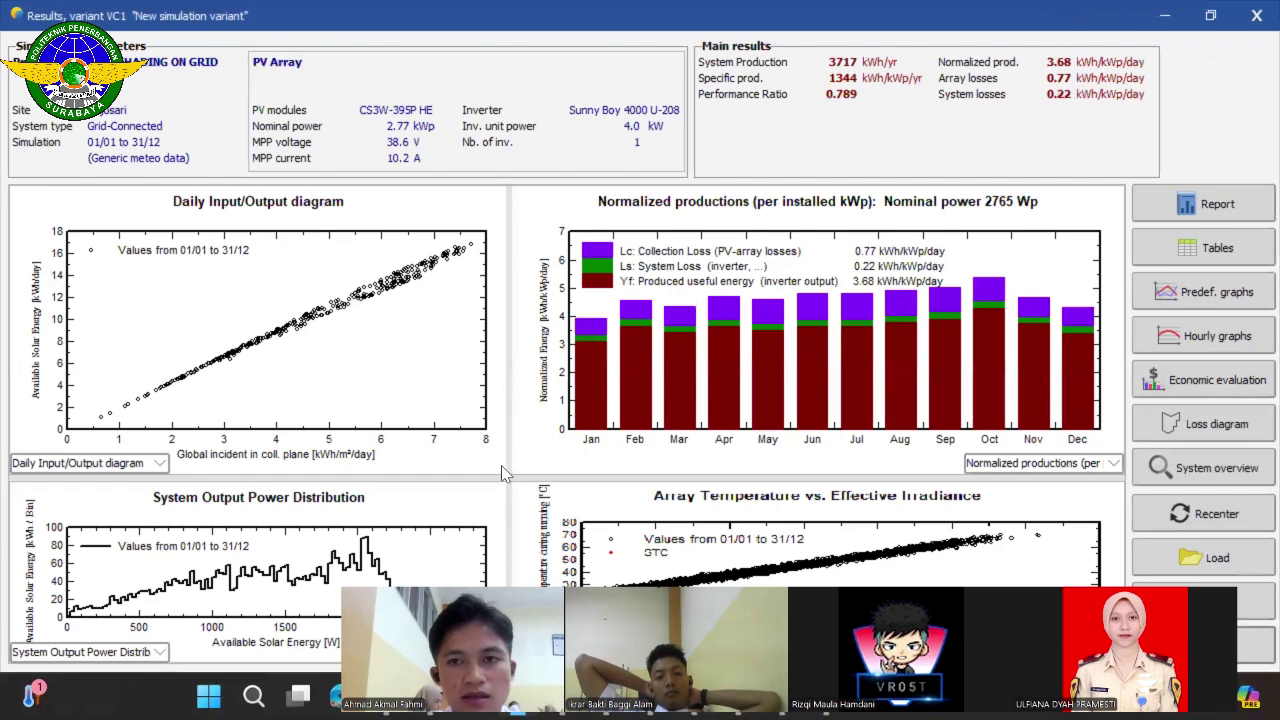
pyautogui.doubleClick(183, 30)
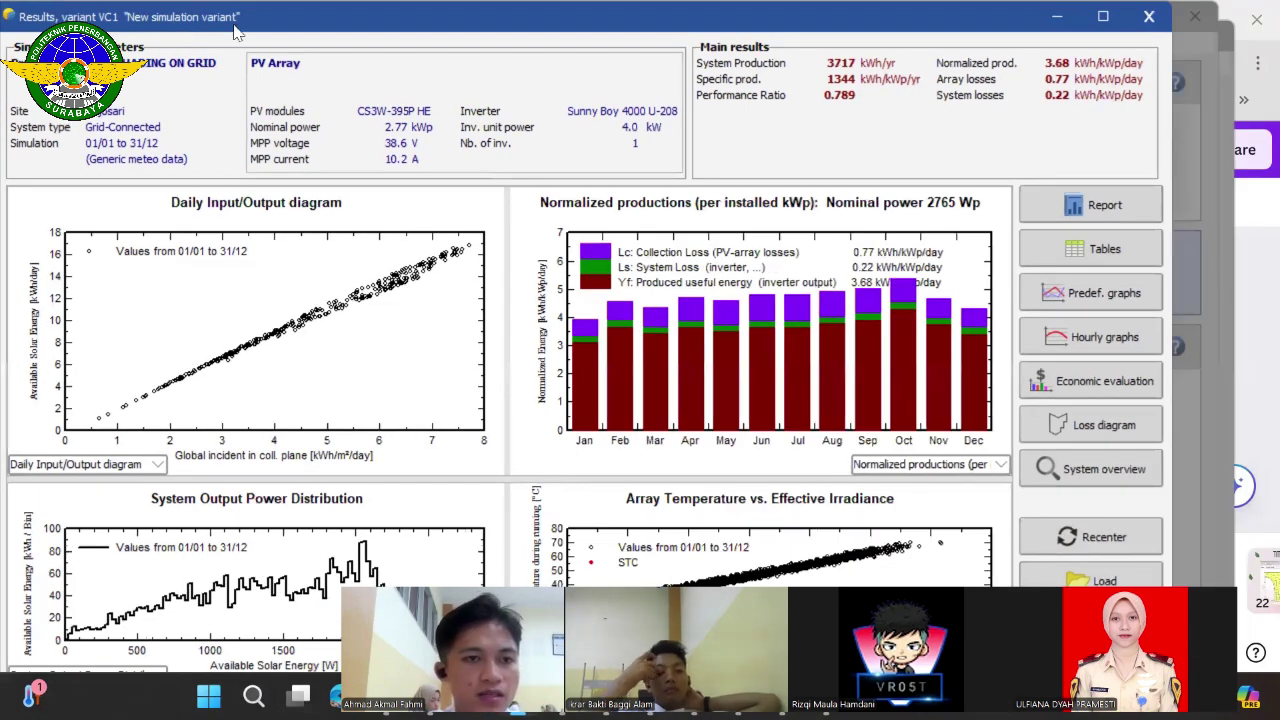
pyautogui.moveTo(235, 25); pyautogui.dragTo(255, 26)
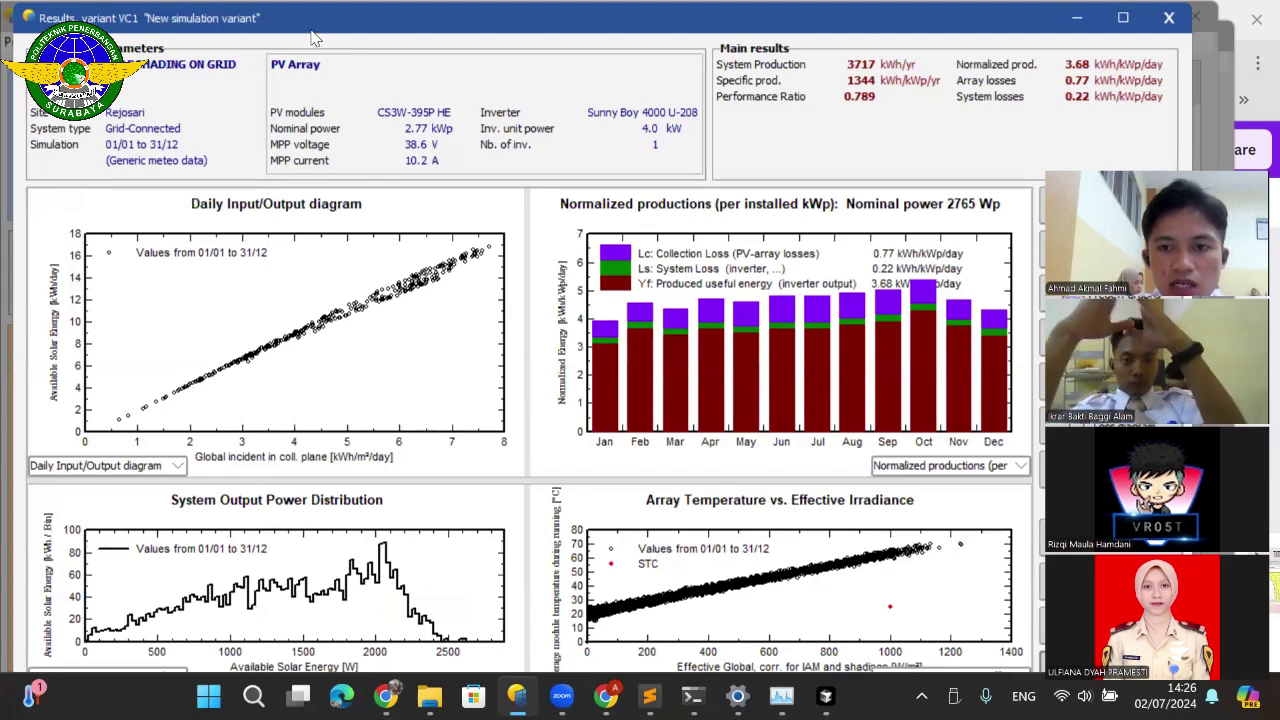
pyautogui.moveTo(313, 22); pyautogui.dragTo(173, 35)
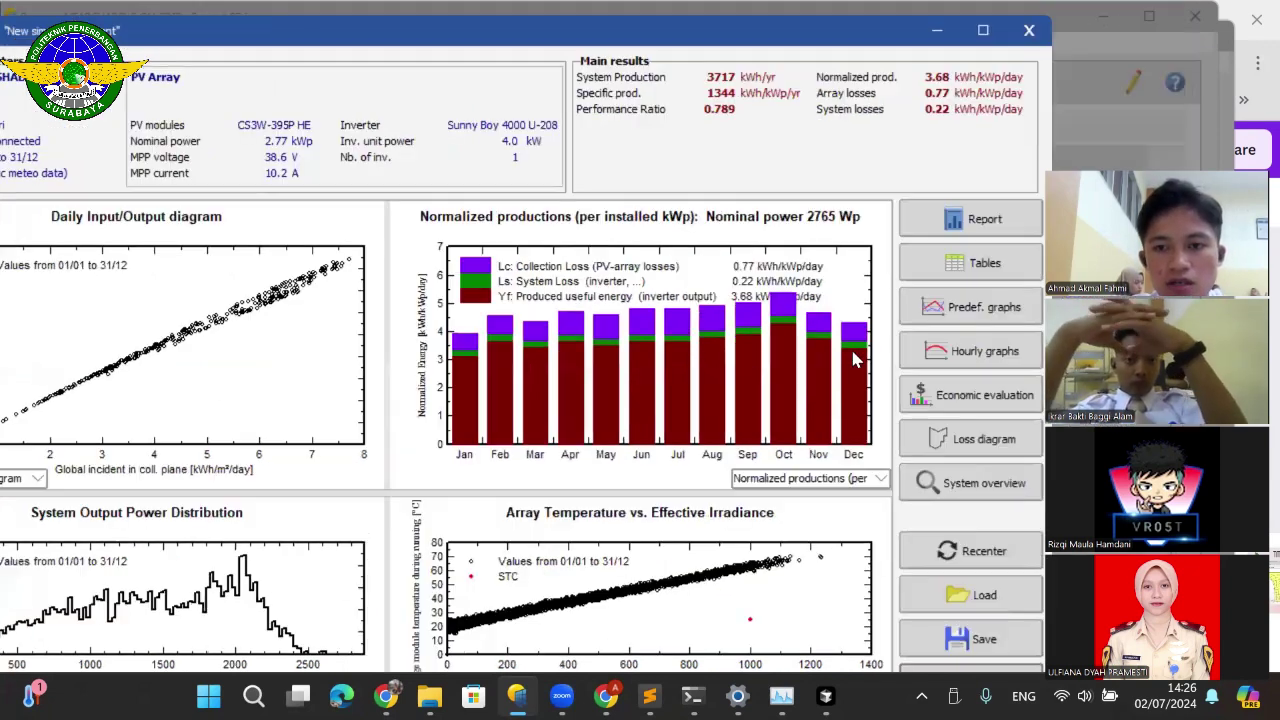
# Open the economic evaluation and look through its investment and charges, financial parameters and electricity sale settings.
pyautogui.click(979, 400)
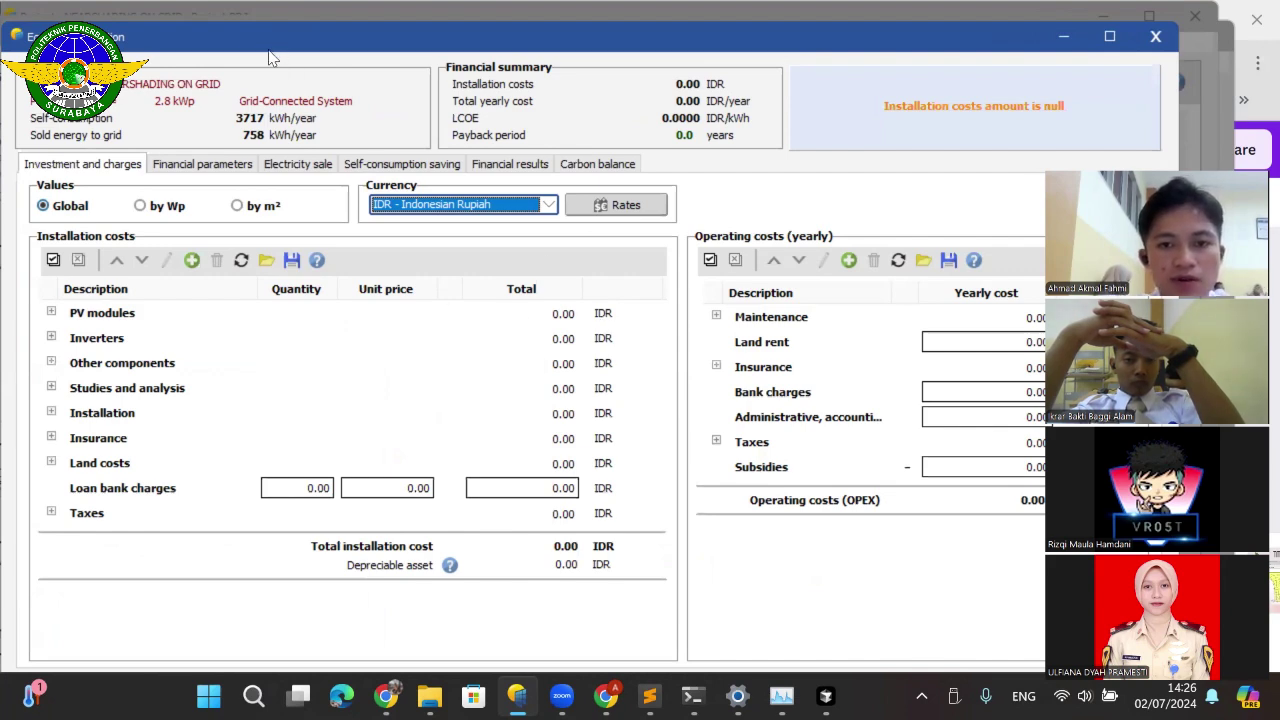
pyautogui.moveTo(268, 50); pyautogui.dragTo(242, 76)
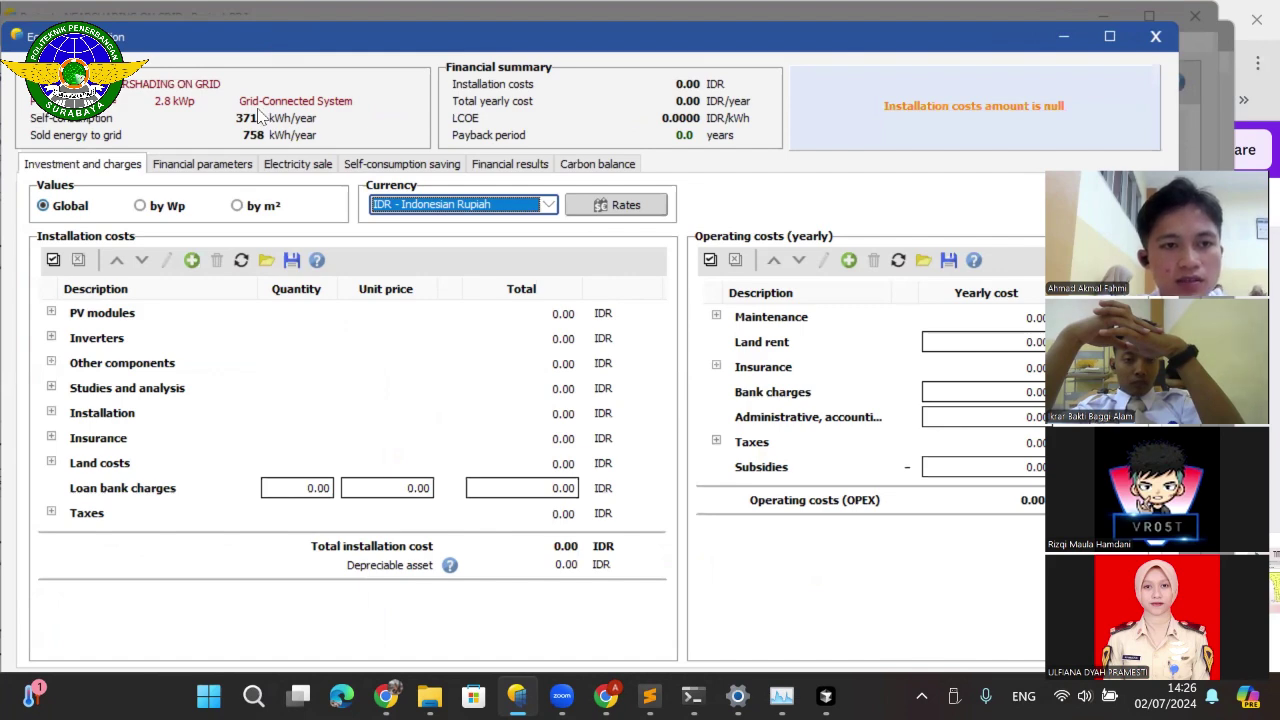
pyautogui.click(206, 186)
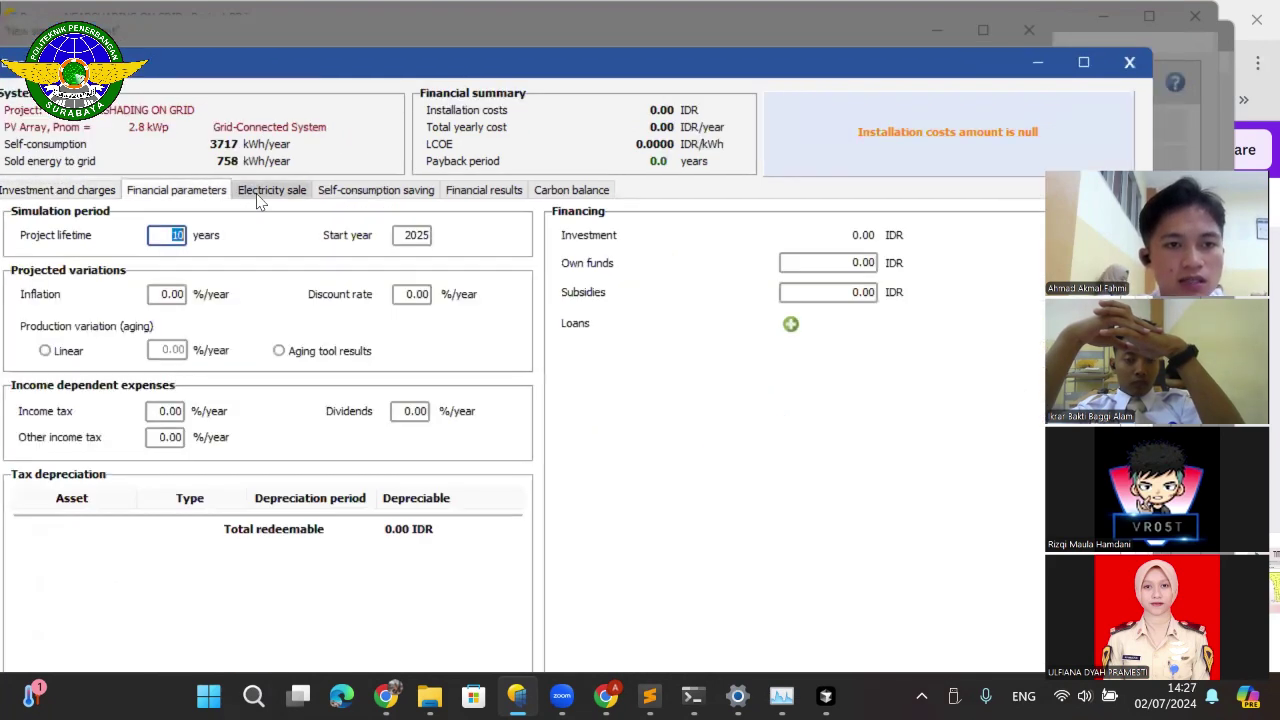
pyautogui.click(265, 192)
pyautogui.click(166, 192)
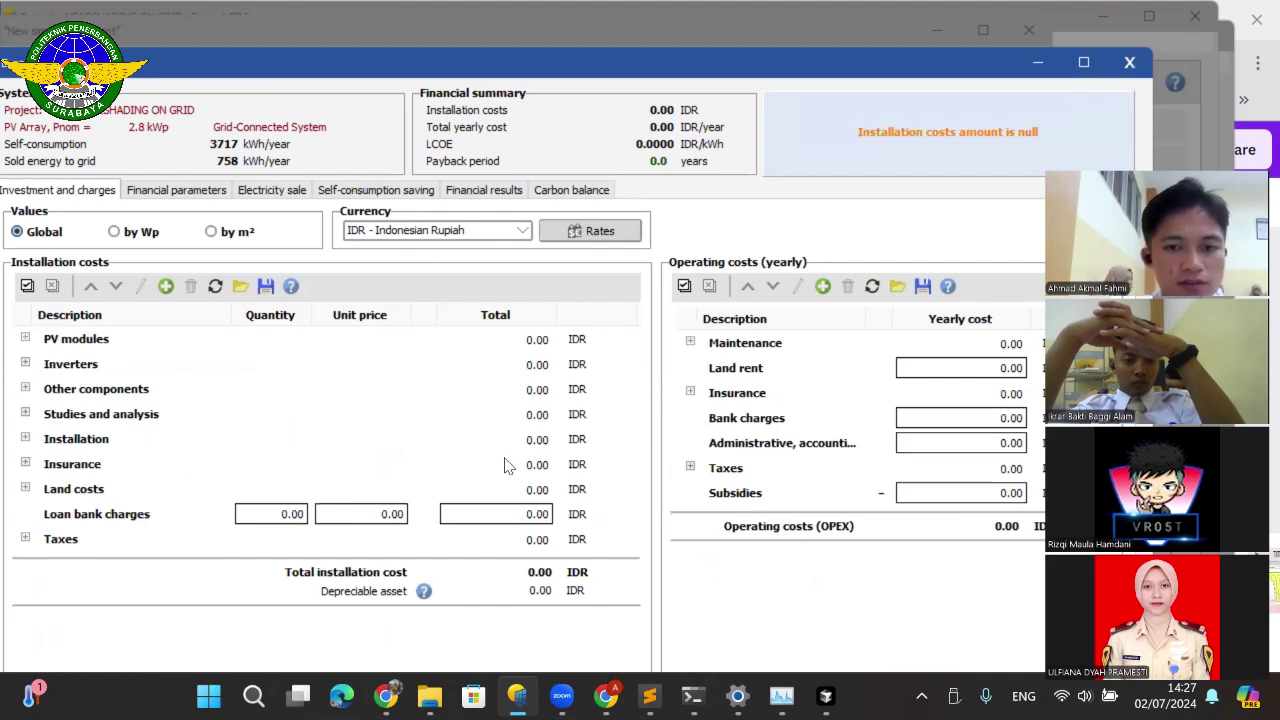
pyautogui.click(168, 192)
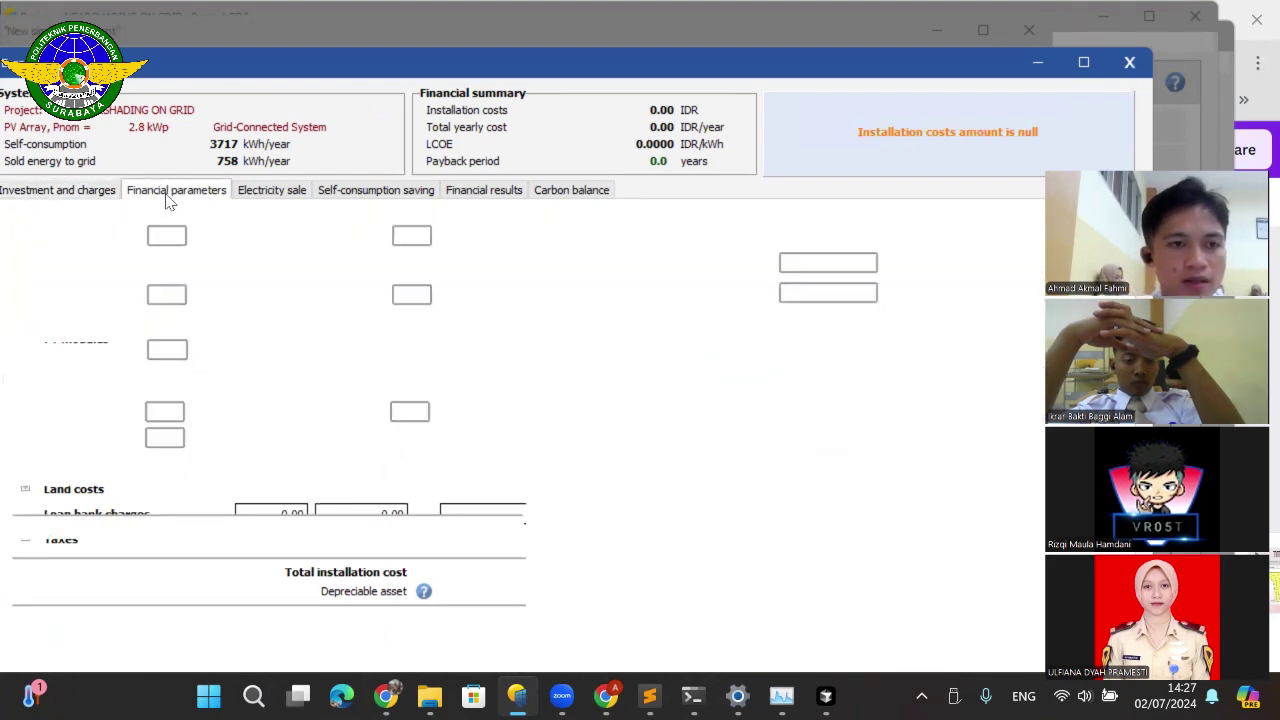
# Review the fixed feed-in tariff settings and the detailed financial results table in the economic evaluation.
pyautogui.click(270, 191)
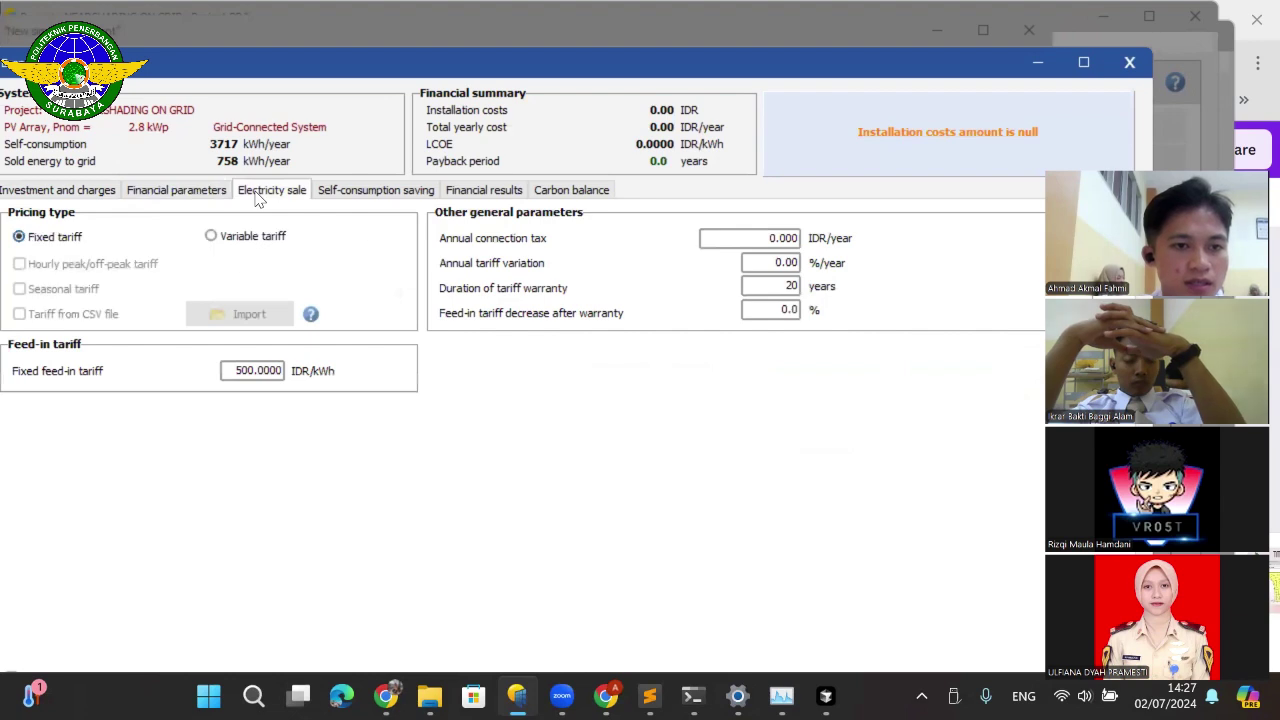
pyautogui.click(252, 376)
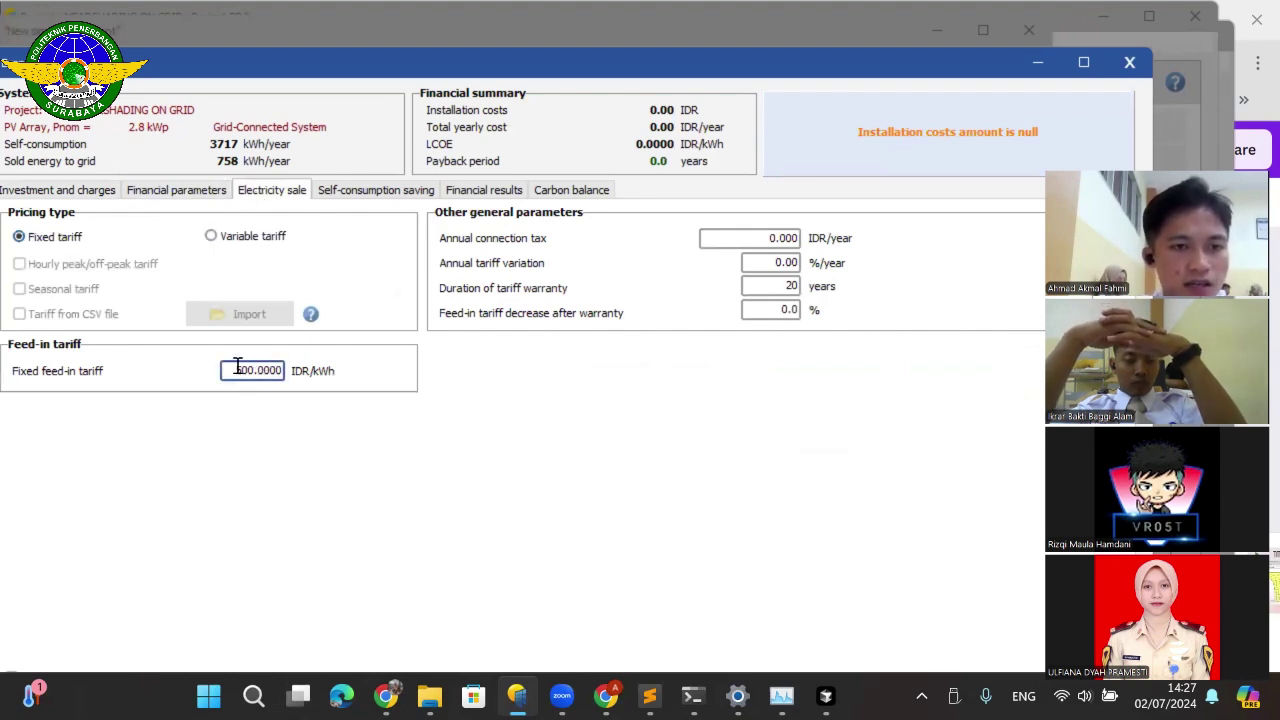
pyautogui.click(352, 194)
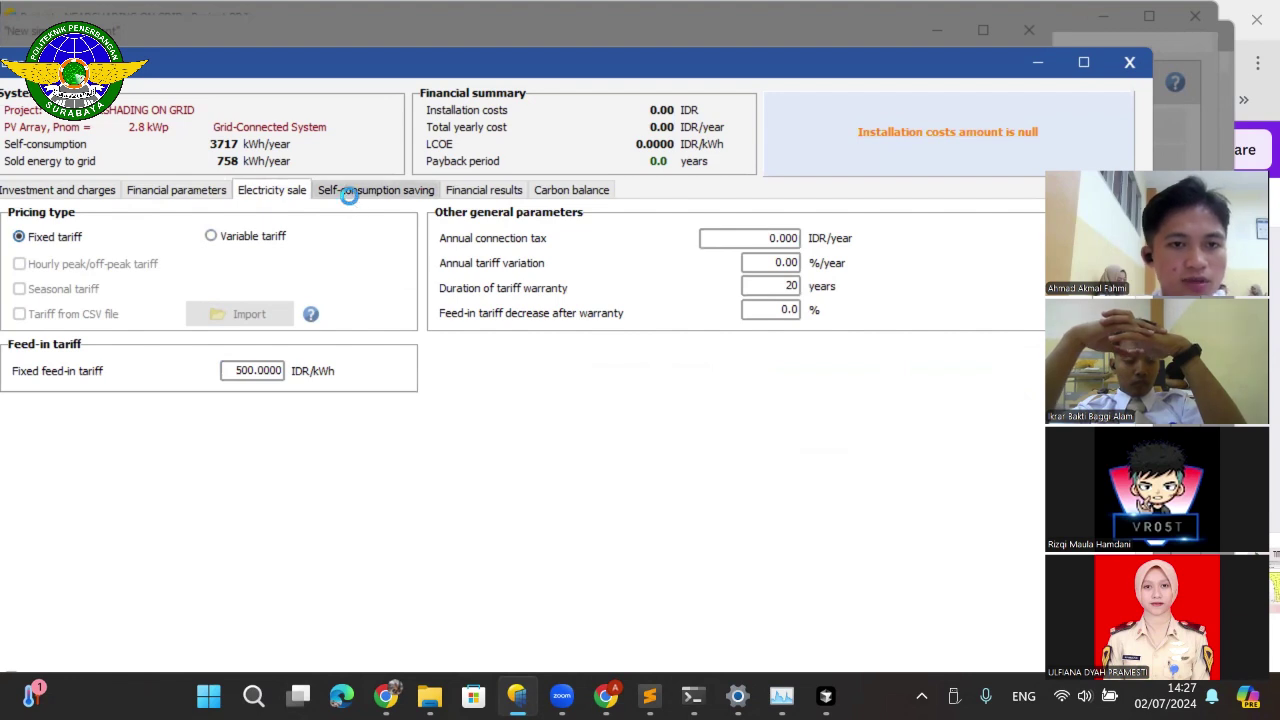
pyautogui.click(463, 197)
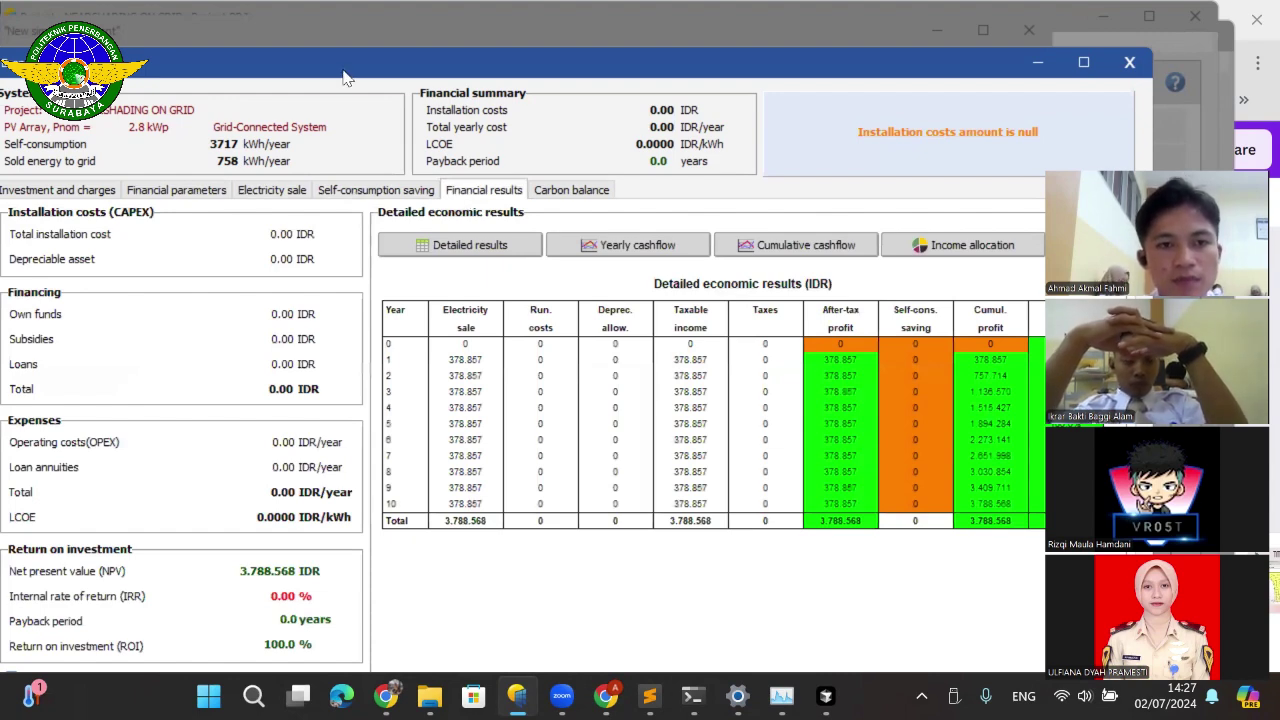
pyautogui.moveTo(343, 78); pyautogui.dragTo(253, 122)
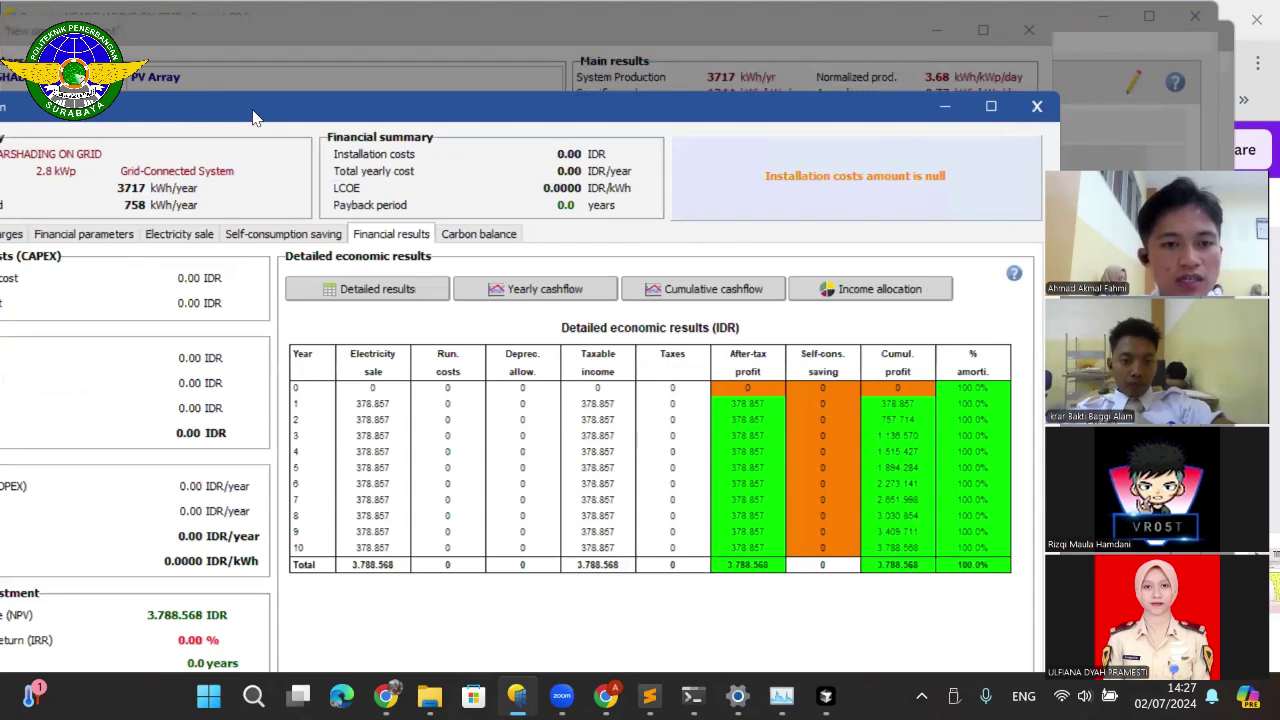
pyautogui.moveTo(253, 118); pyautogui.dragTo(269, 112)
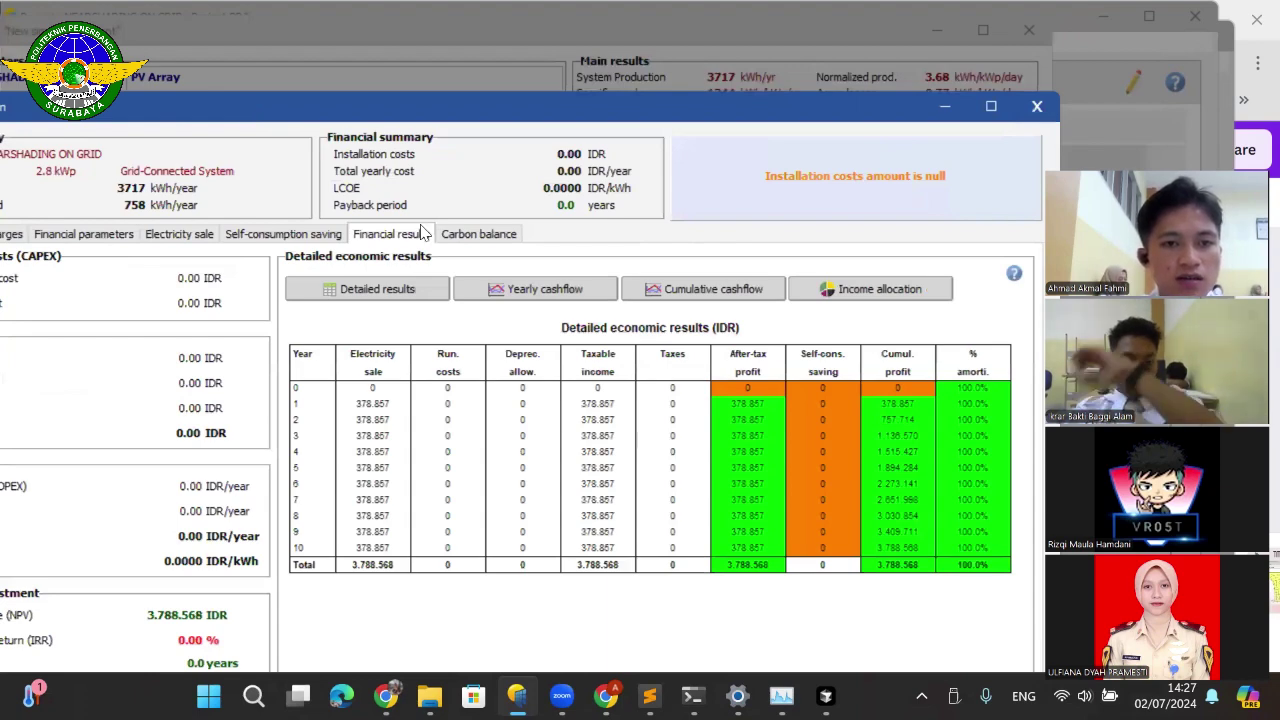
# Check the carbon balance, return to the financial results and close the economic evaluation.
pyautogui.click(460, 232)
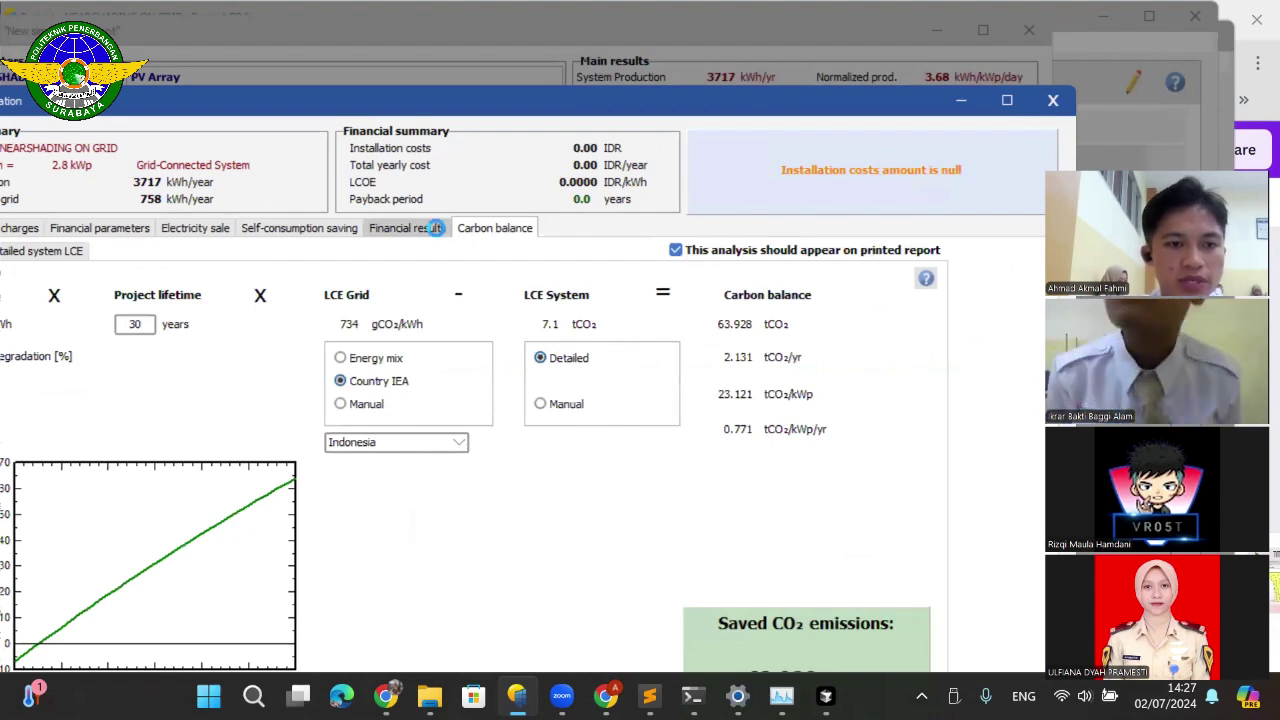
pyautogui.click(437, 232)
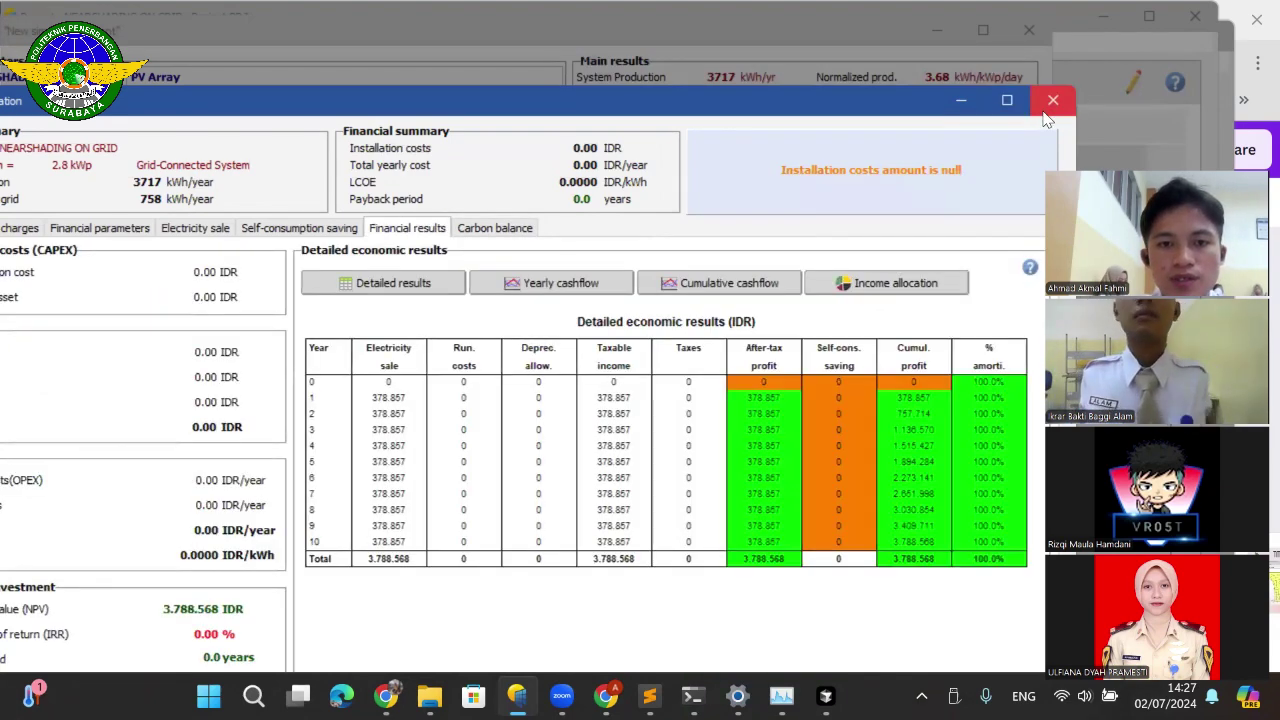
pyautogui.click(1050, 104)
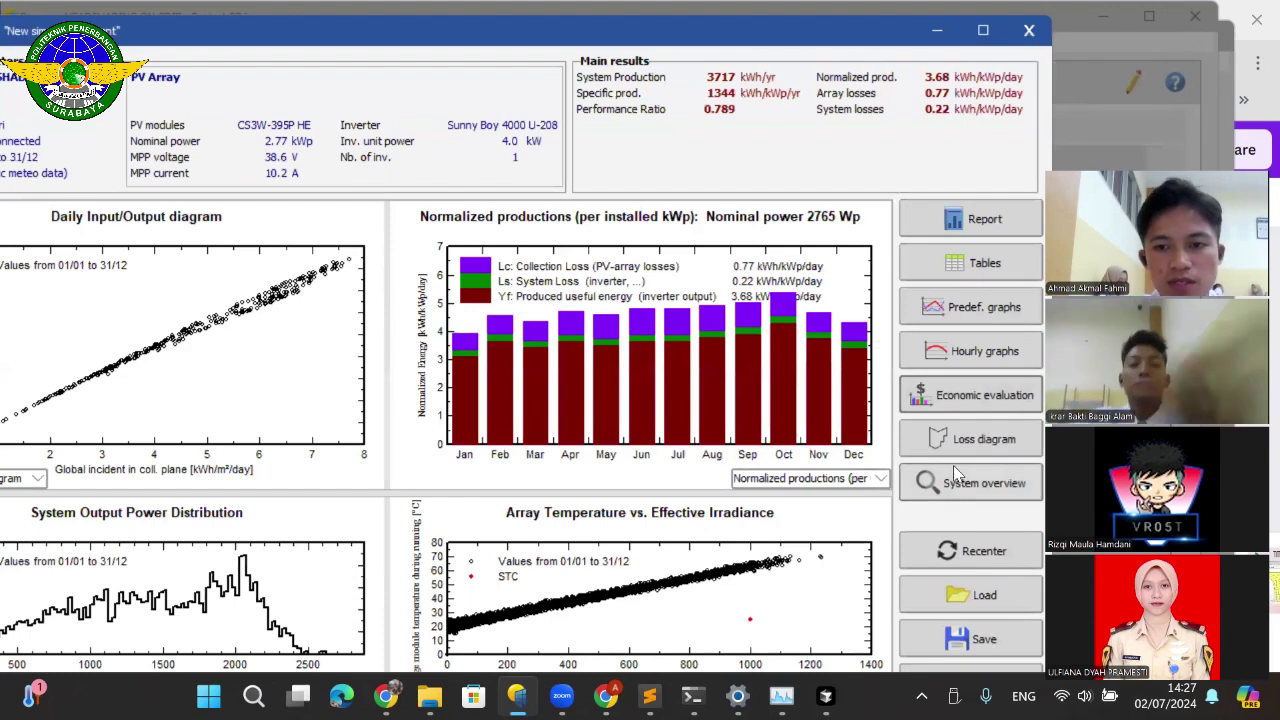
# View the yearly loss diagram of the simulation, close it and return to the main project window.
pyautogui.click(957, 446)
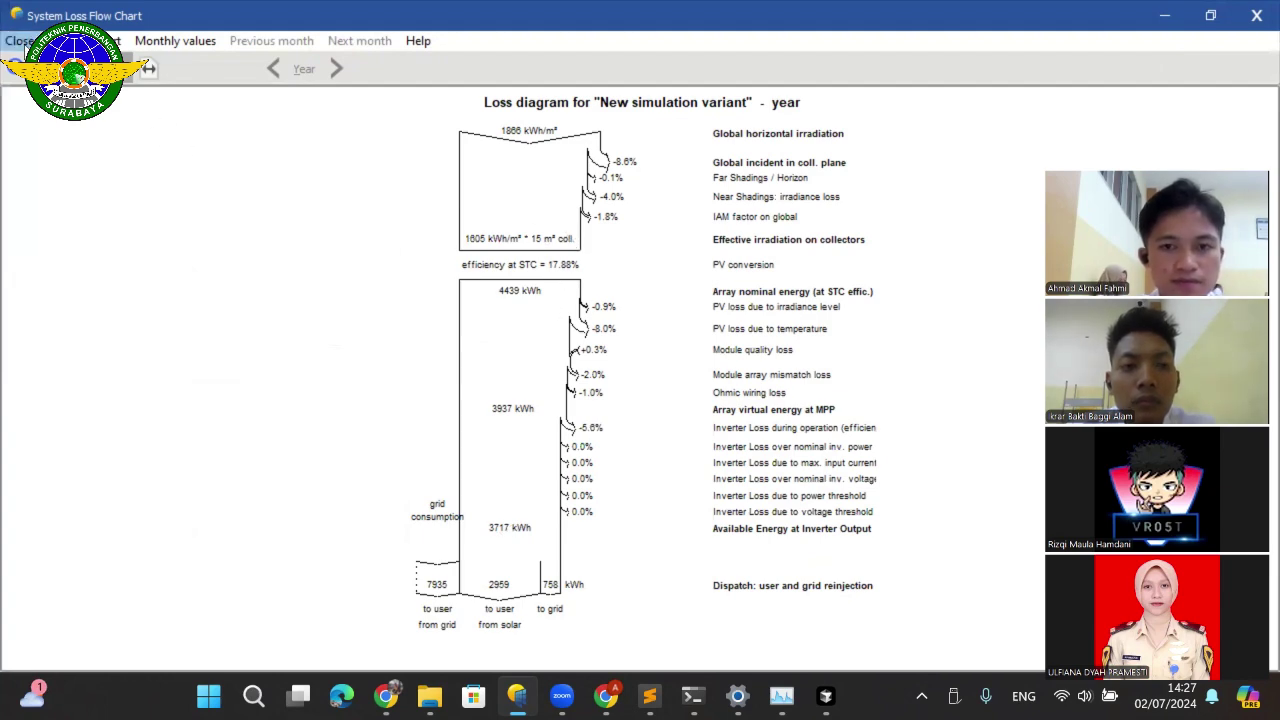
pyautogui.click(26, 48)
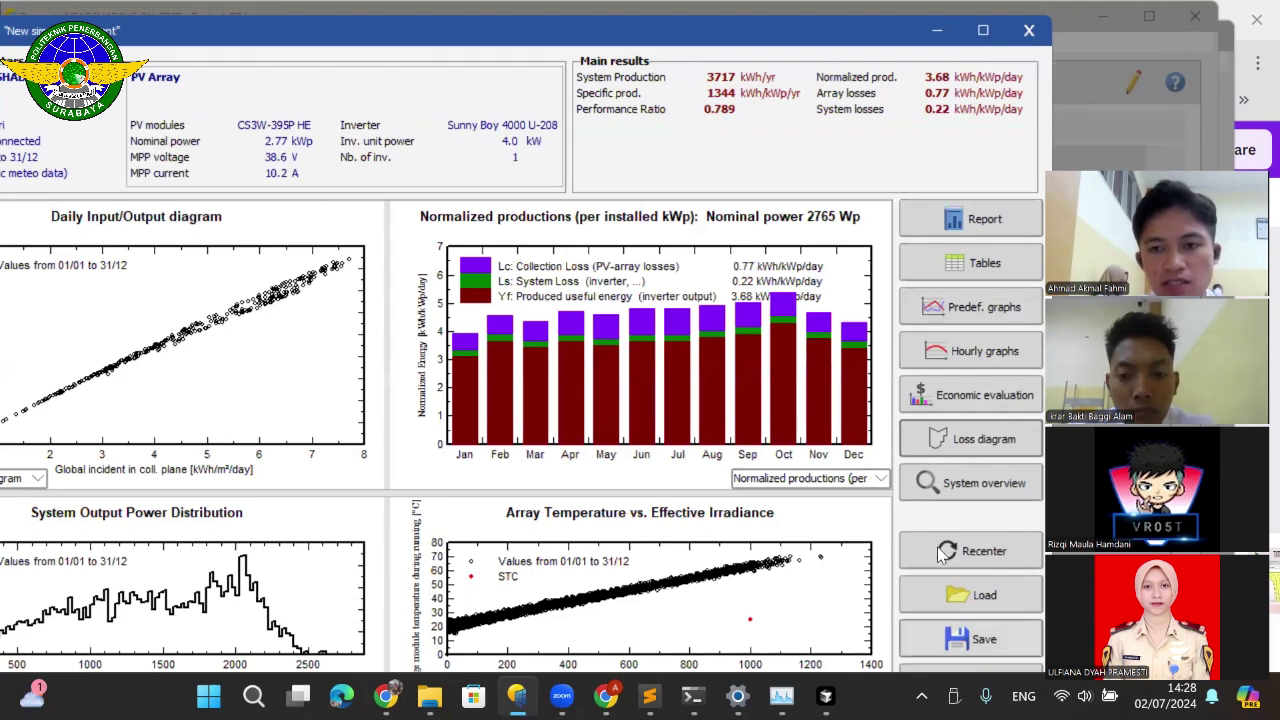
pyautogui.doubleClick(320, 30)
pyautogui.click(1012, 150)
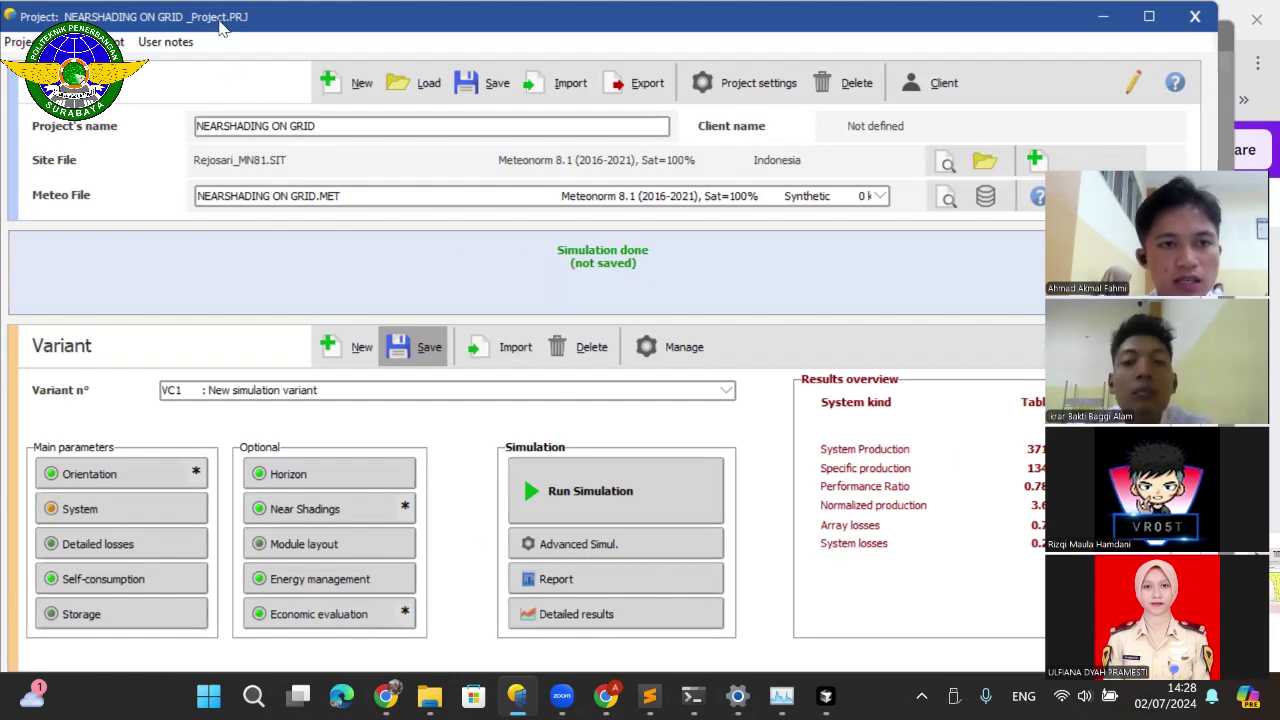
pyautogui.moveTo(219, 22); pyautogui.dragTo(228, 32)
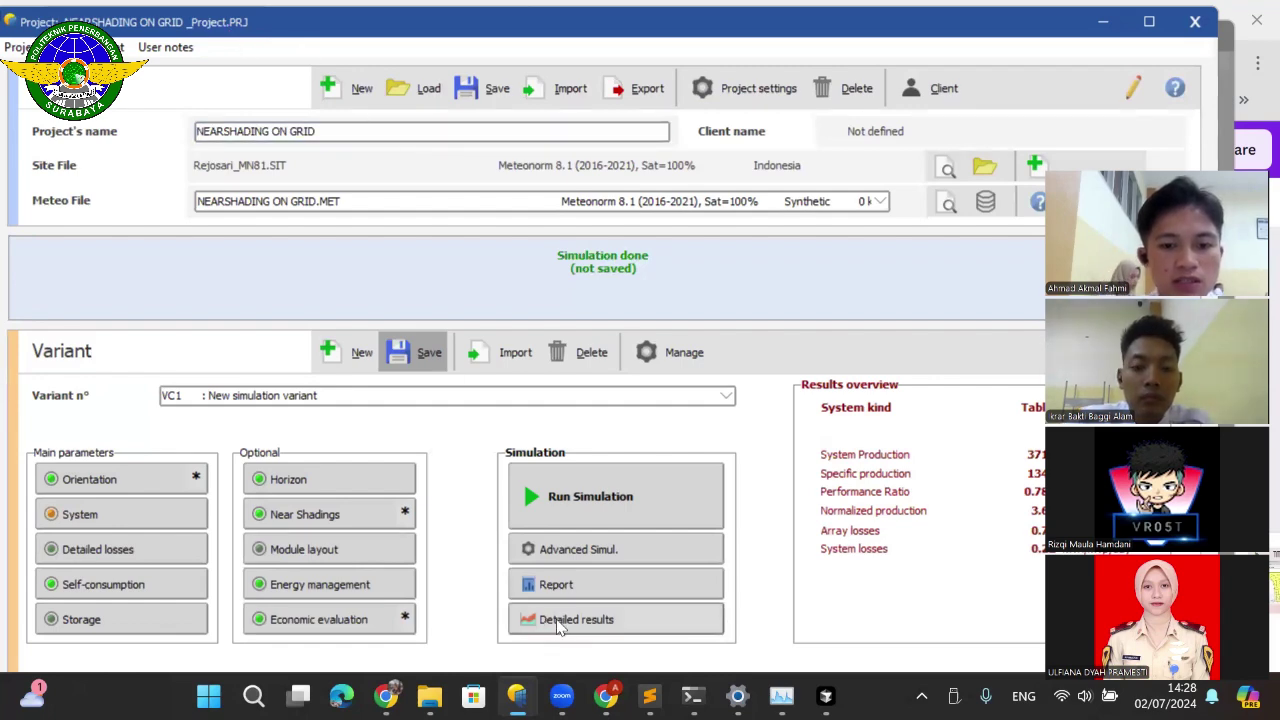
# Switch to the Canva presentation in Chrome and present the KESIMPULAN slide on page 28 in full screen.
pyautogui.moveTo(517, 695)
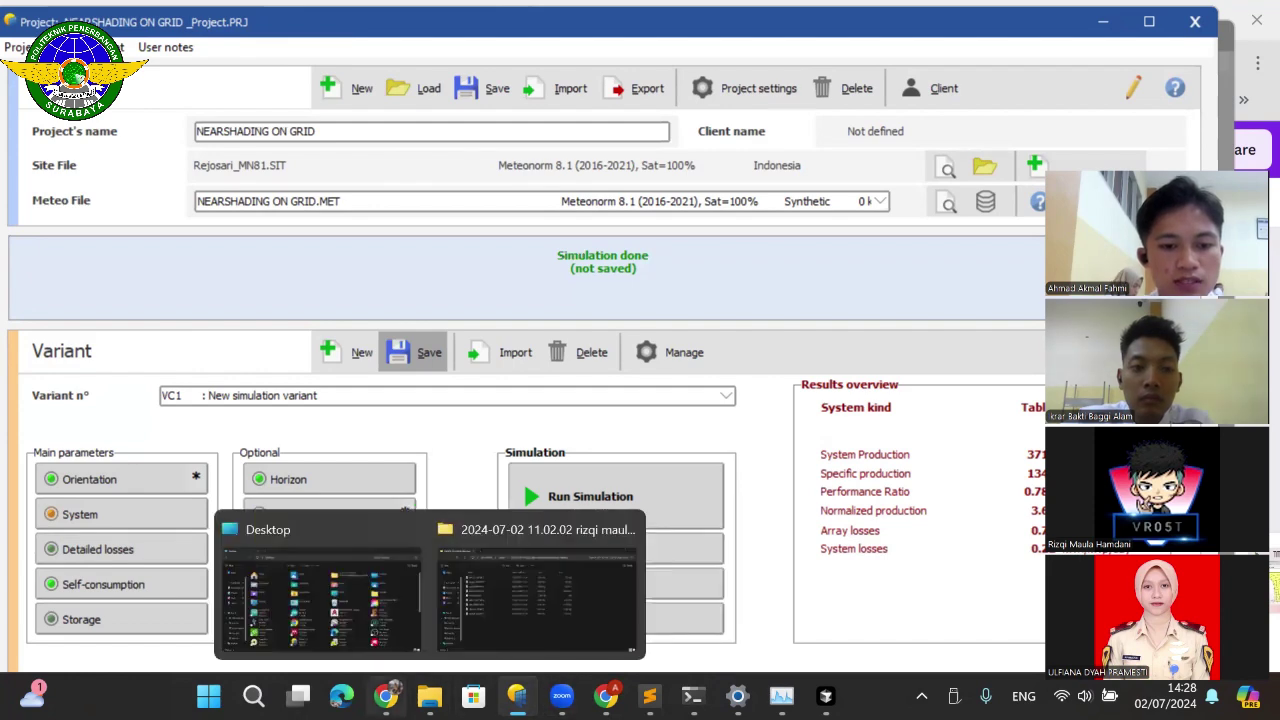
pyautogui.moveTo(385, 695)
pyautogui.click(427, 655)
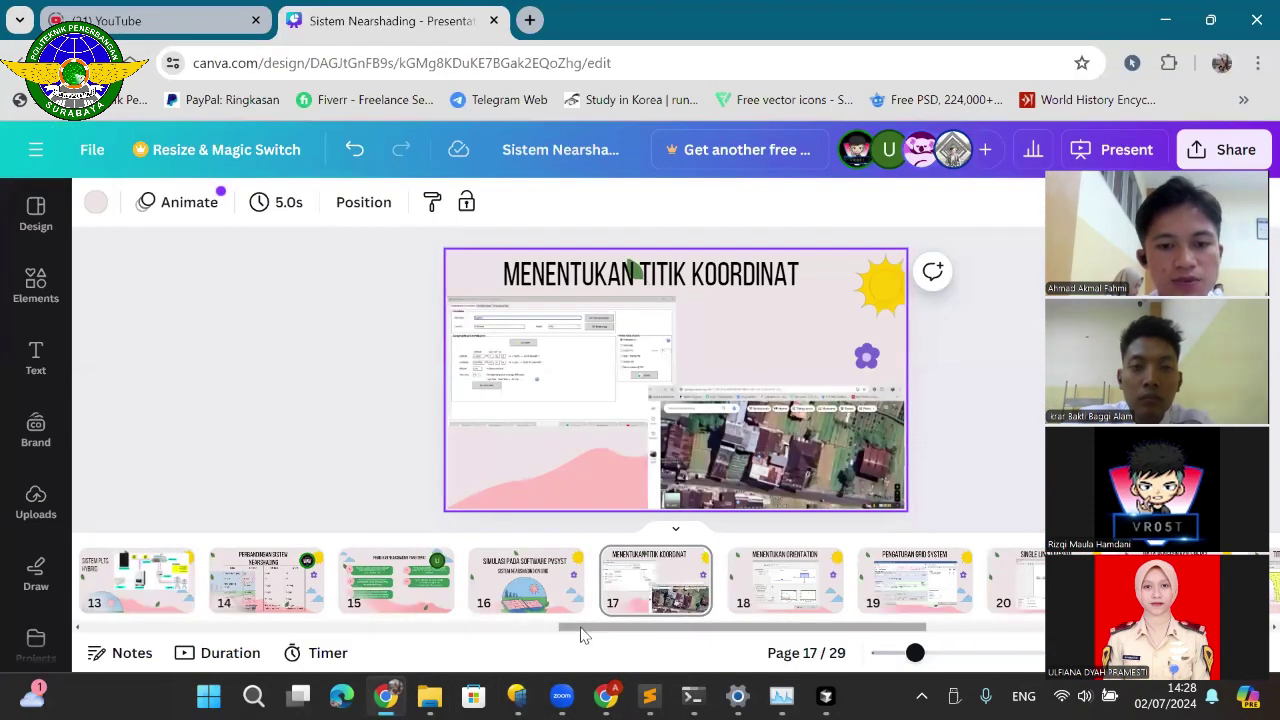
pyautogui.scroll(-5, 580, 634)
pyautogui.scroll(-3, 880, 620)
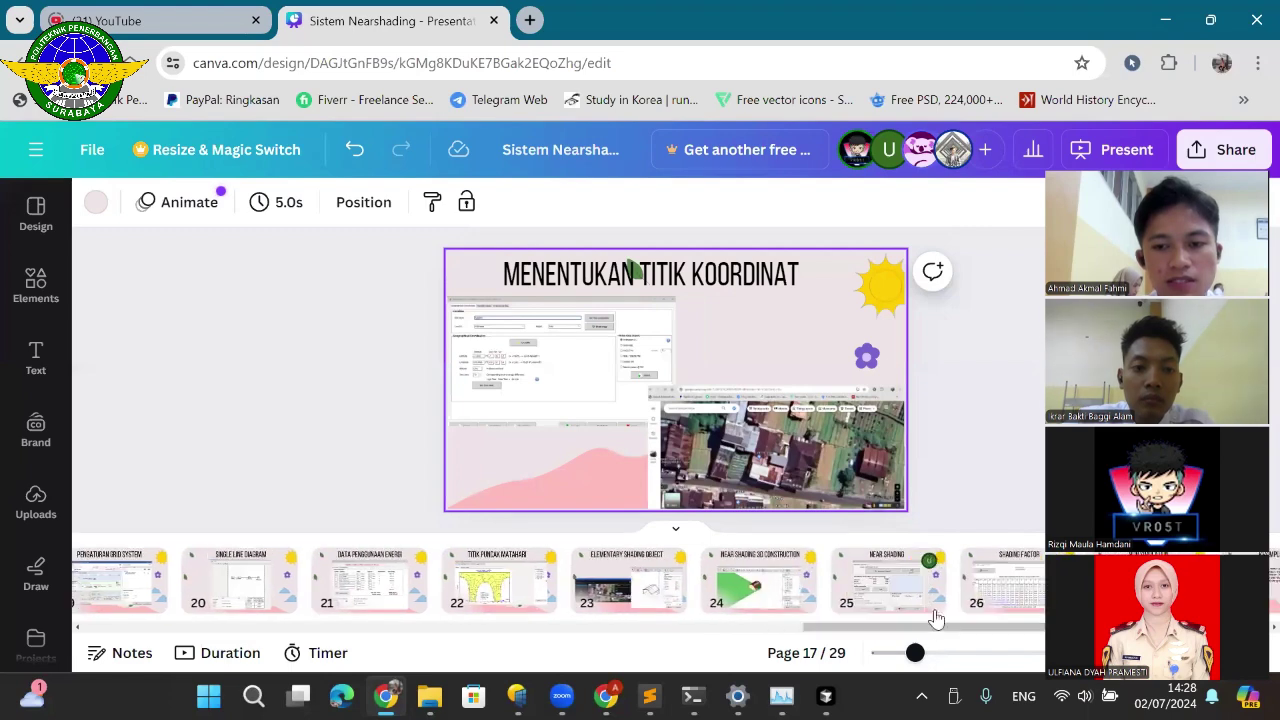
pyautogui.moveTo(838, 628); pyautogui.dragTo(948, 635)
pyautogui.click(965, 578)
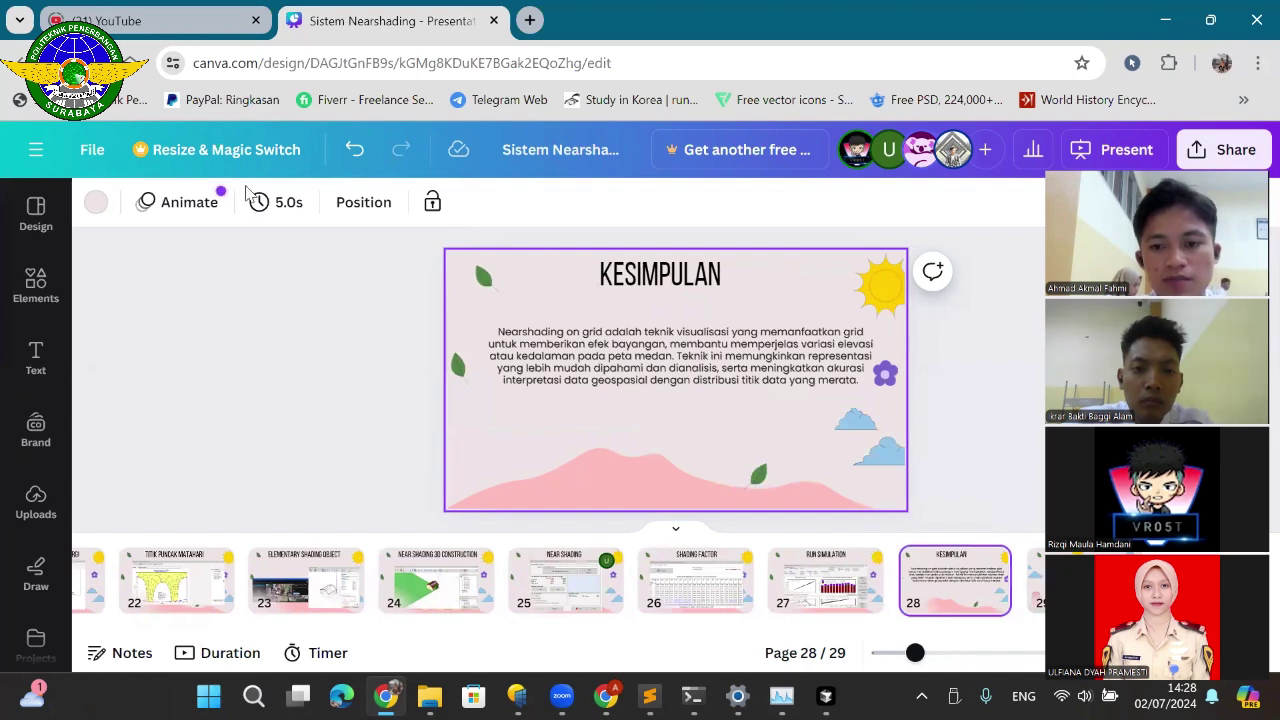
pyautogui.click(1213, 653)
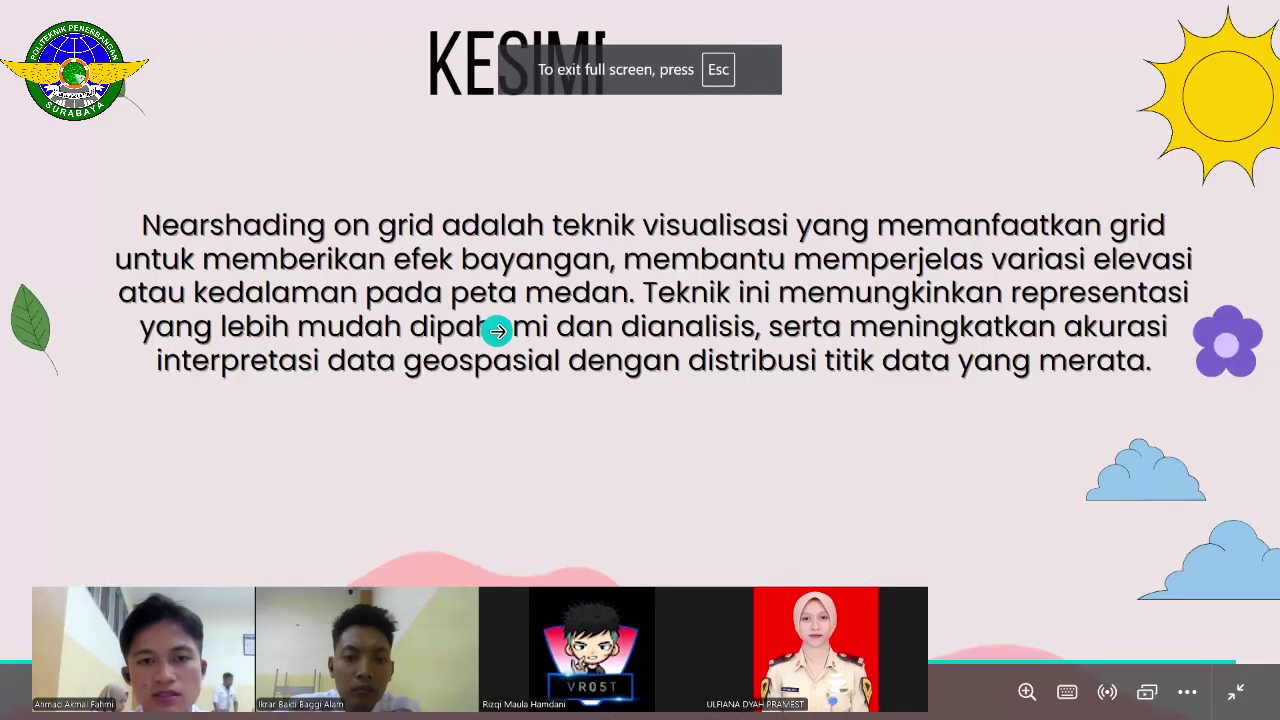